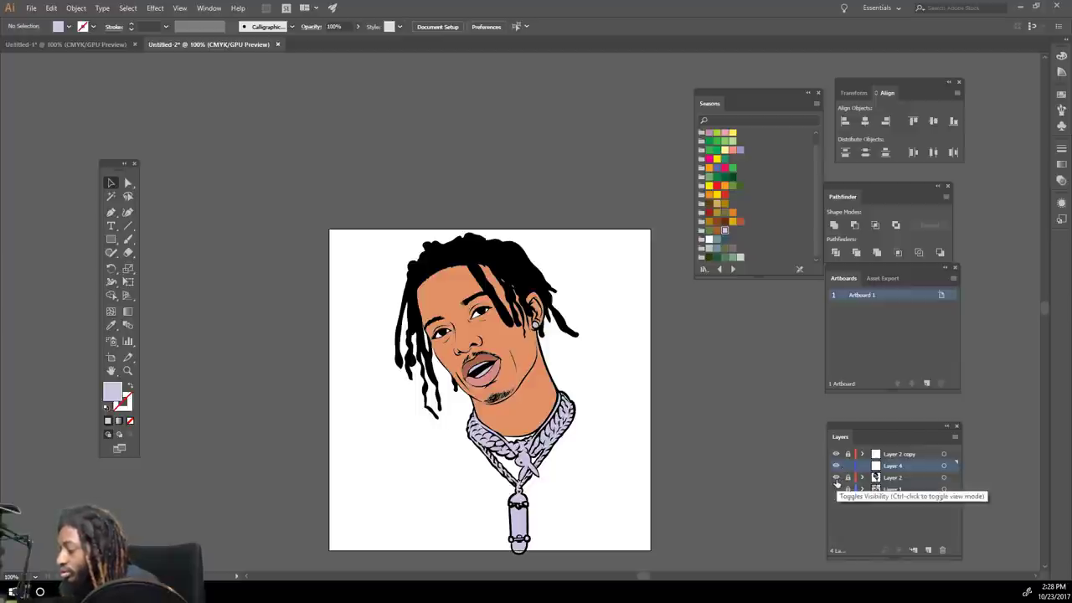
Hide the flat colour artwork on Layer 2 and show the reference photo on Layer 1
left_click(835, 483)
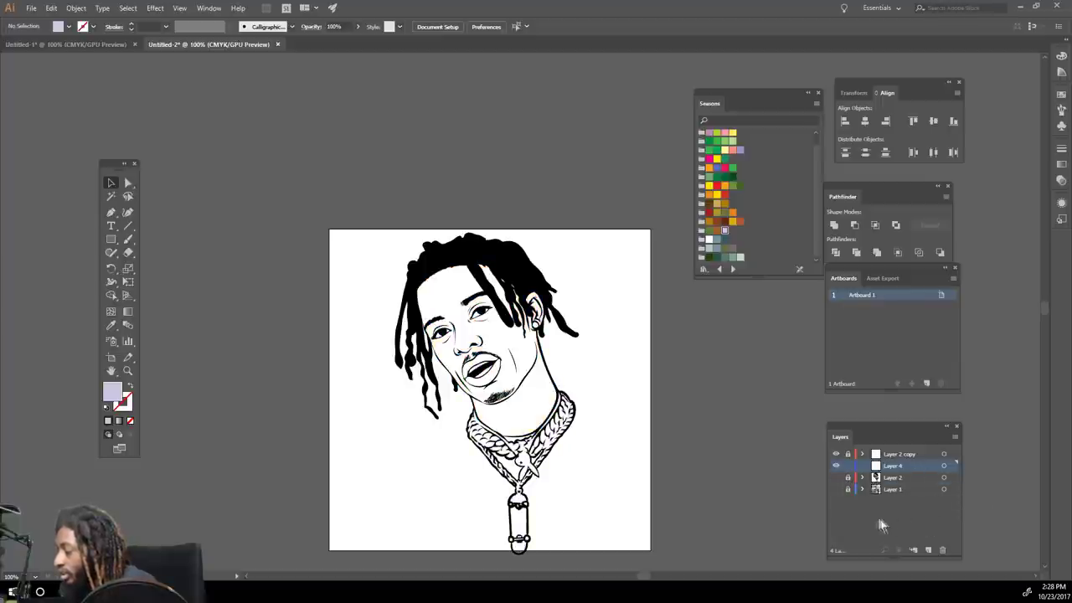
left_click(835, 489)
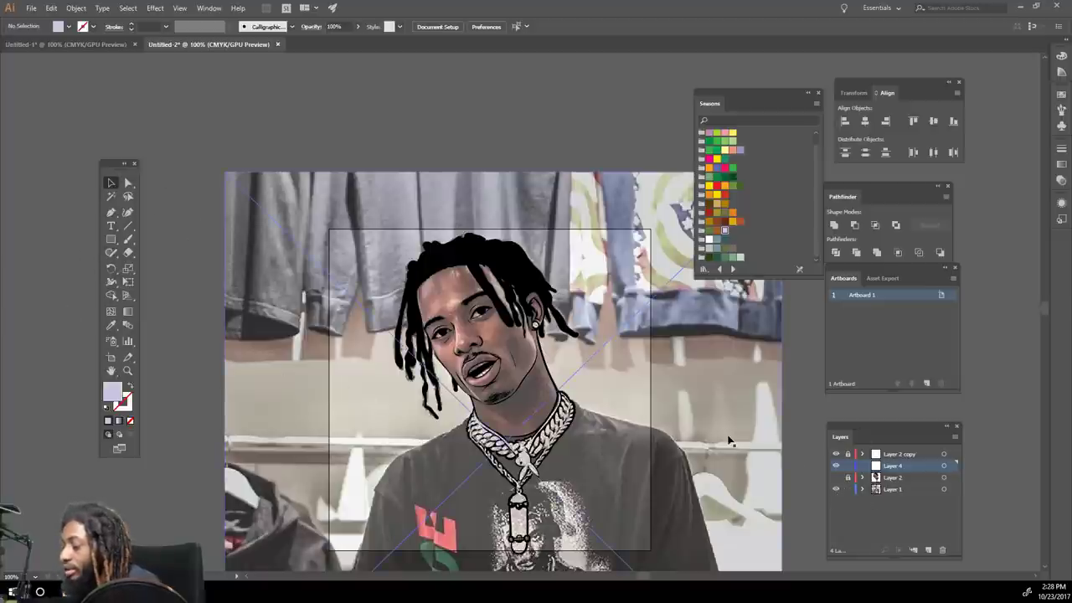
Raise the reference photo's opacity to 92%, then lock Layer 1
left_click(729, 442)
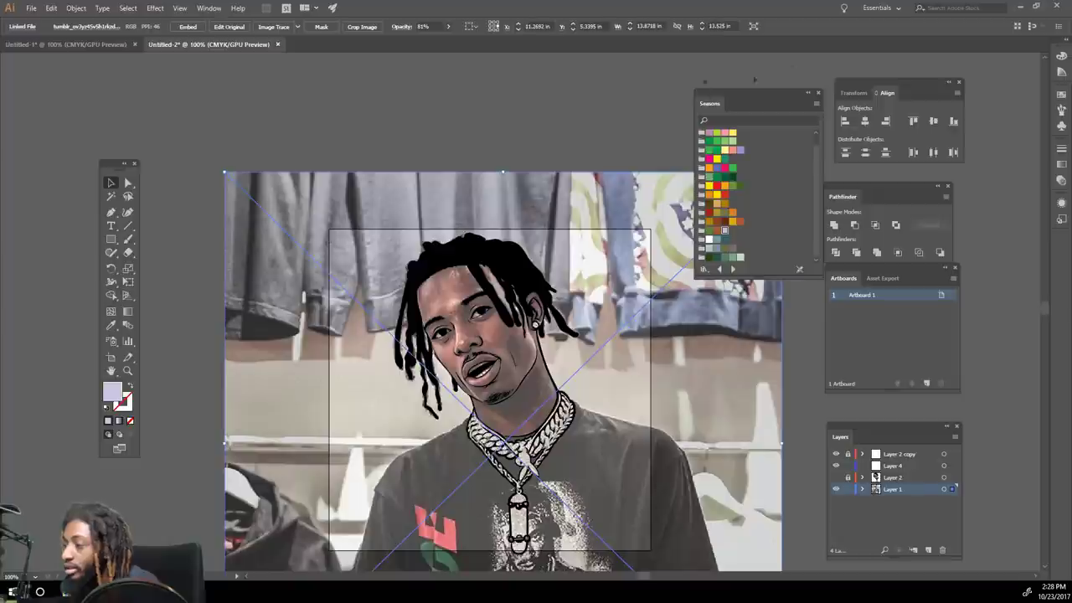
left_click(448, 28)
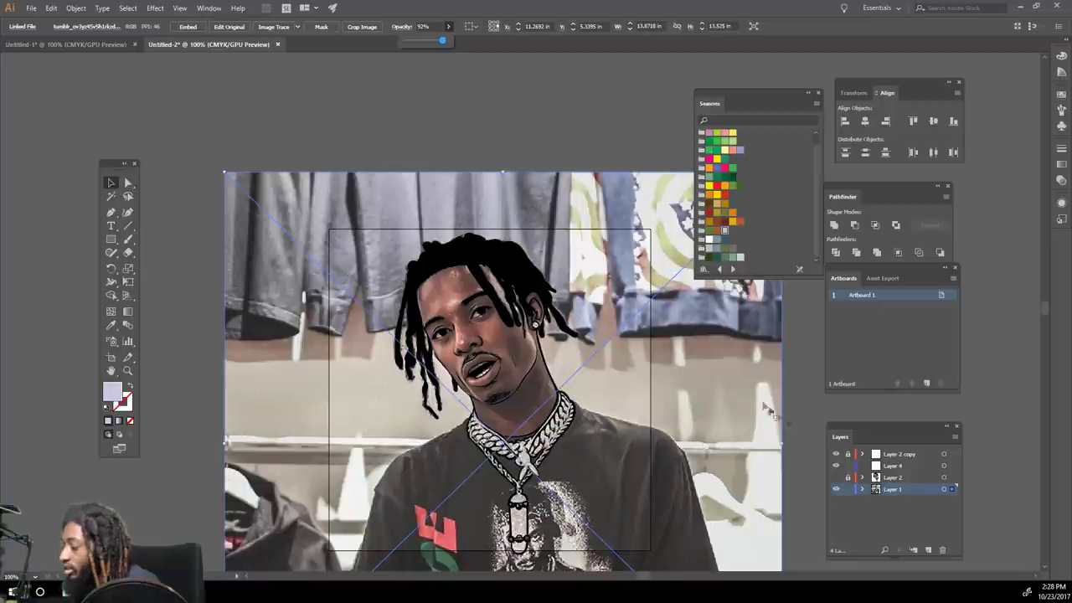
left_click(847, 489)
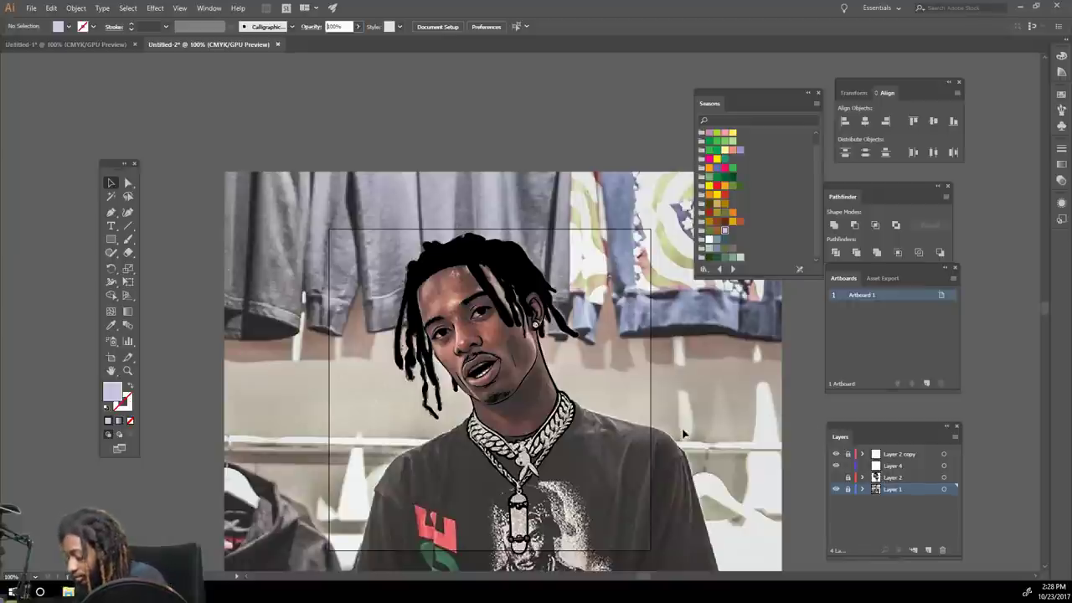
left_click(805, 435)
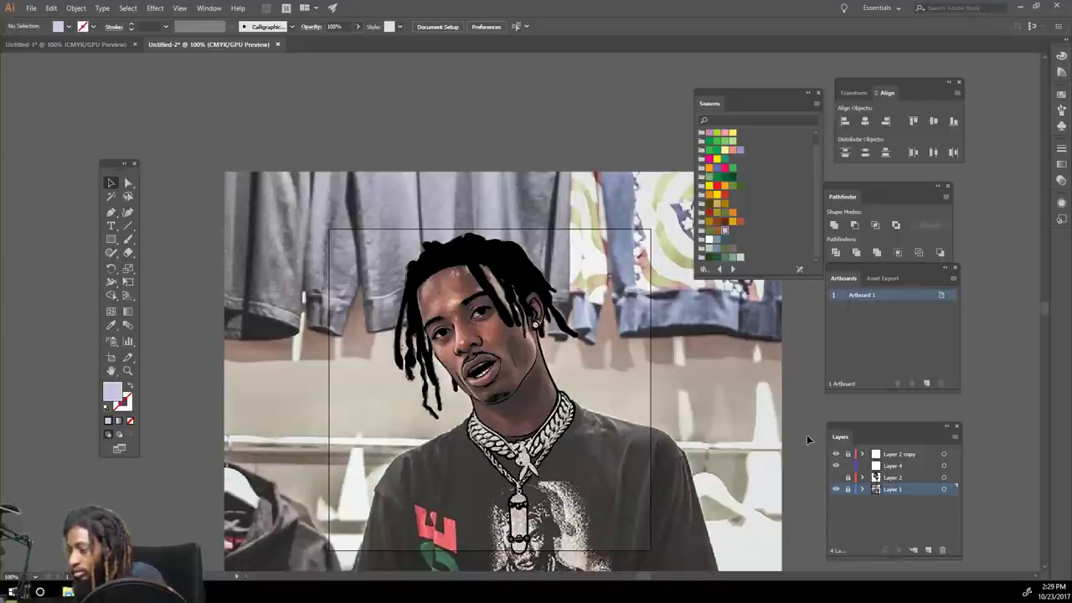
Show Layer 2 again and sample the forehead's orange skin tone as the fill colour
key("ctrl+minus")
key("ctrl+equal")
key("ctrl+equal")
key("ctrl+equal")
key("ctrl+equal")
key("ctrl+equal")
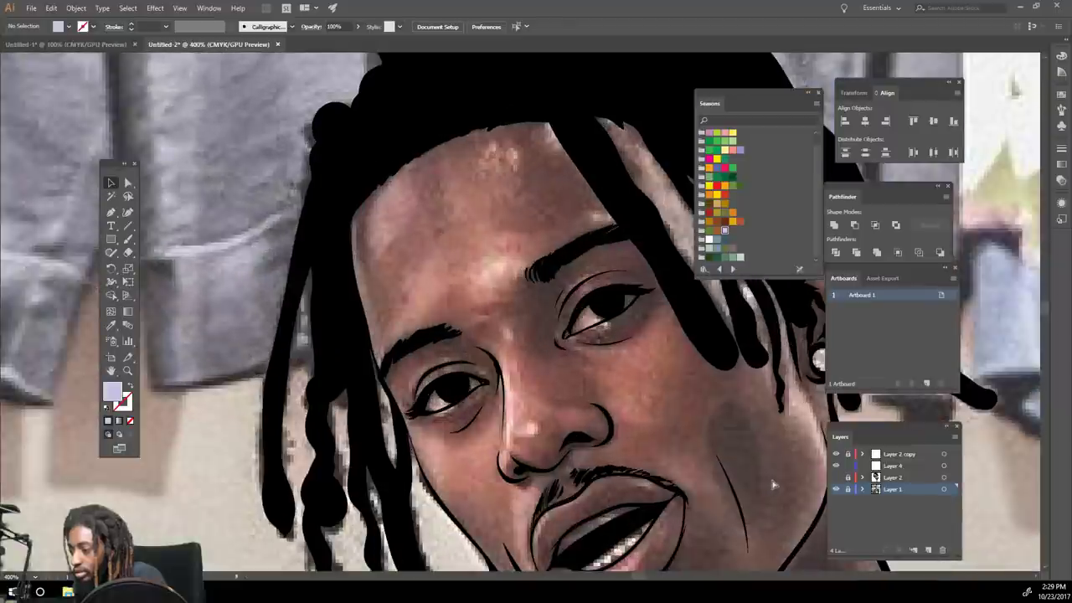
scroll(756, 479, "down", 3)
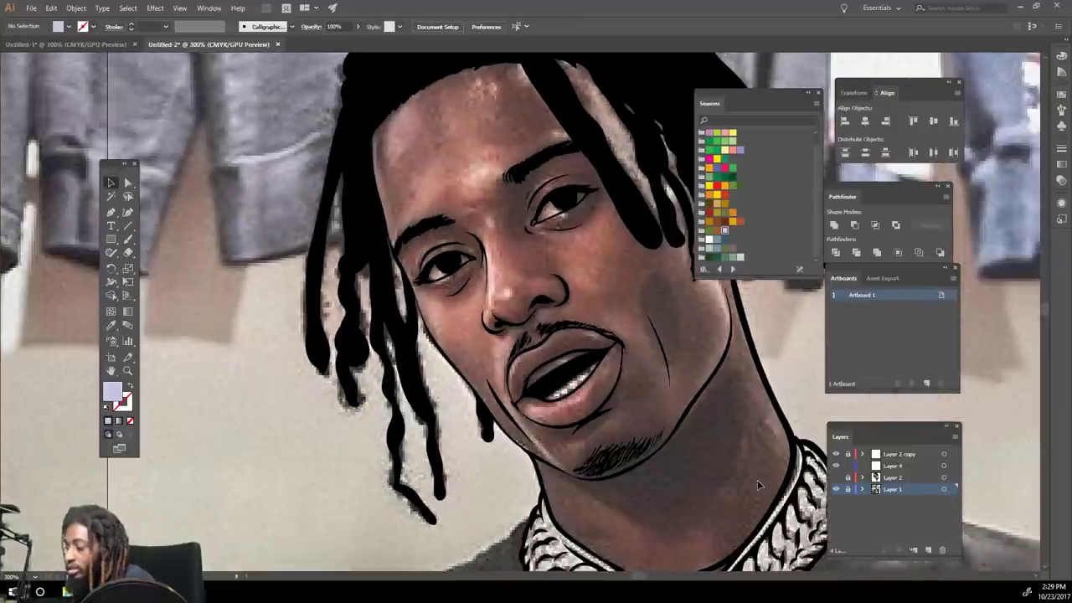
right_click(658, 494)
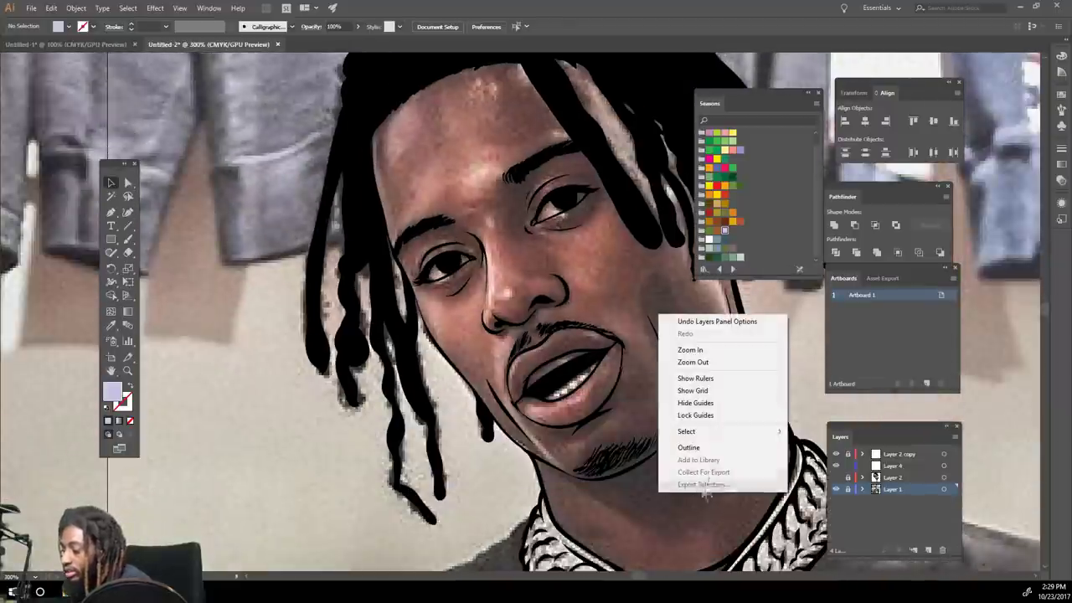
scroll(569, 568, "up", 4)
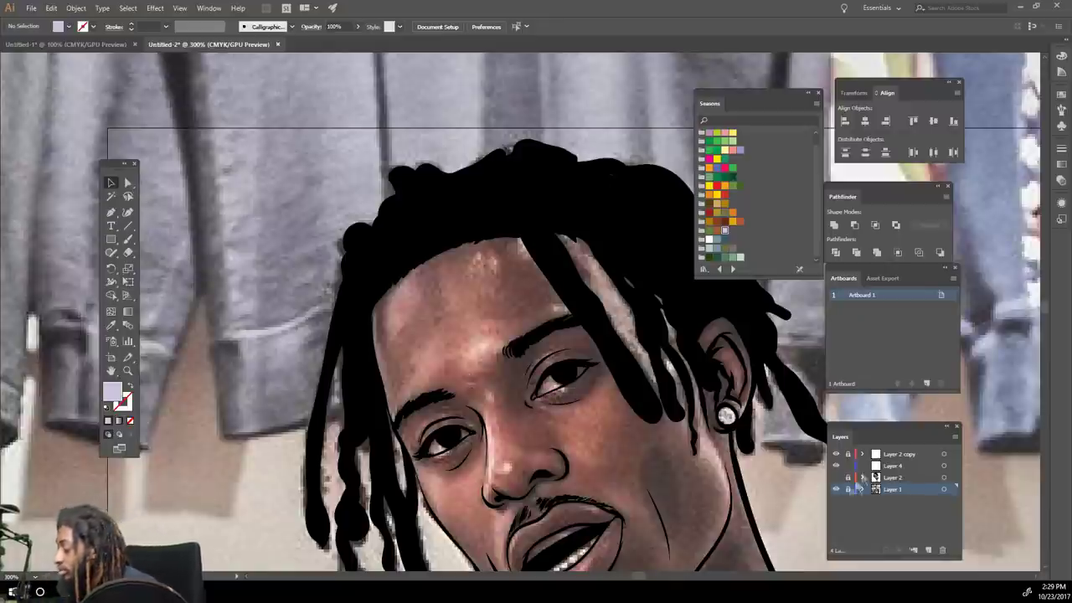
left_click(836, 479)
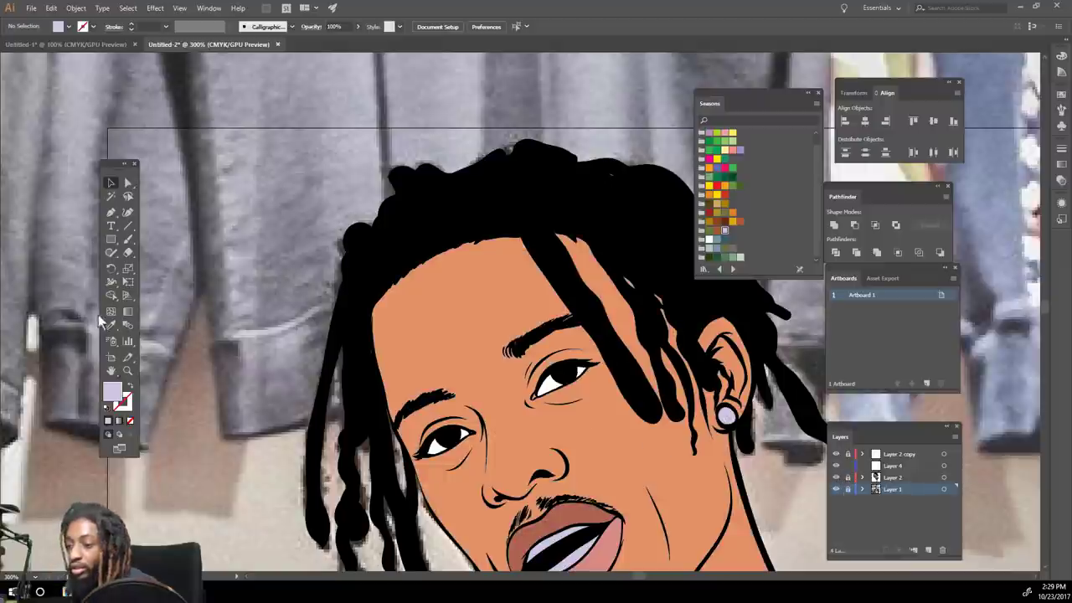
left_click(443, 328)
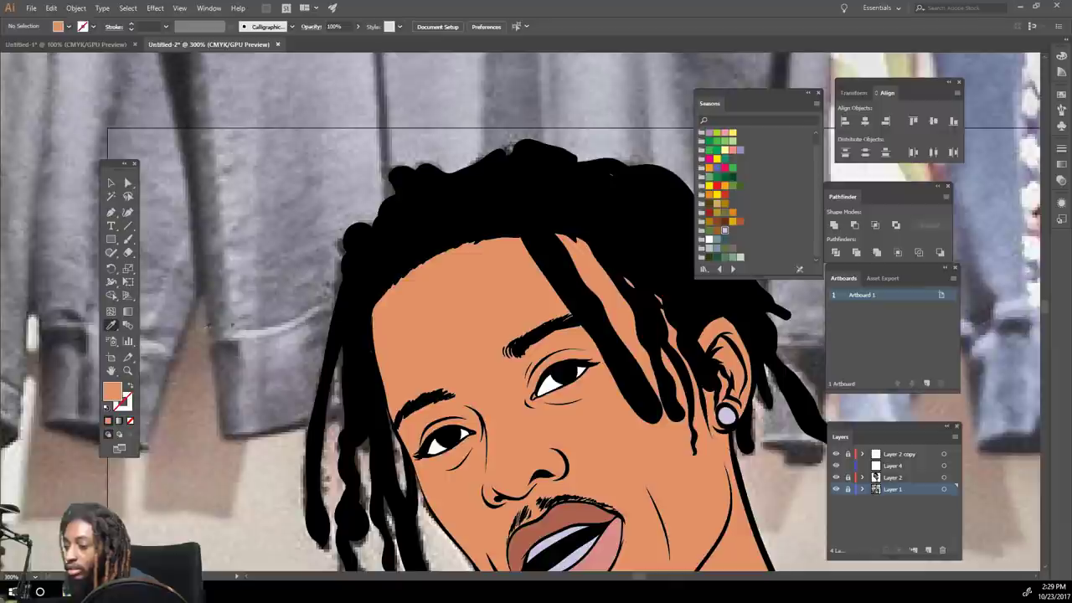
Darken the sampled skin tone to a deep brown shadow colour, keeping the hue at 19°
double_click(113, 394)
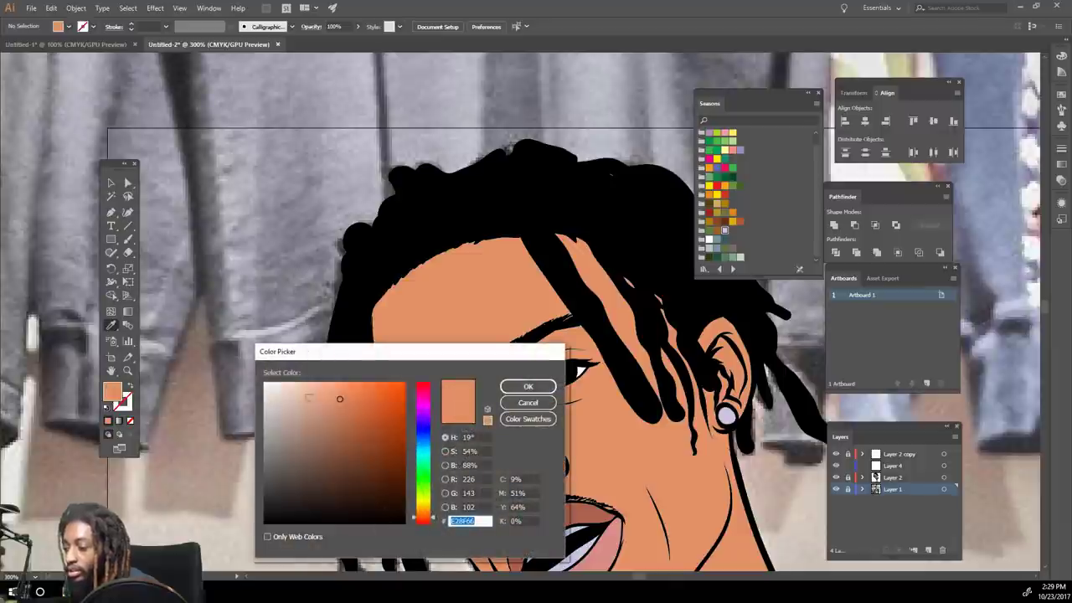
left_click_drag(339, 401, 345, 437)
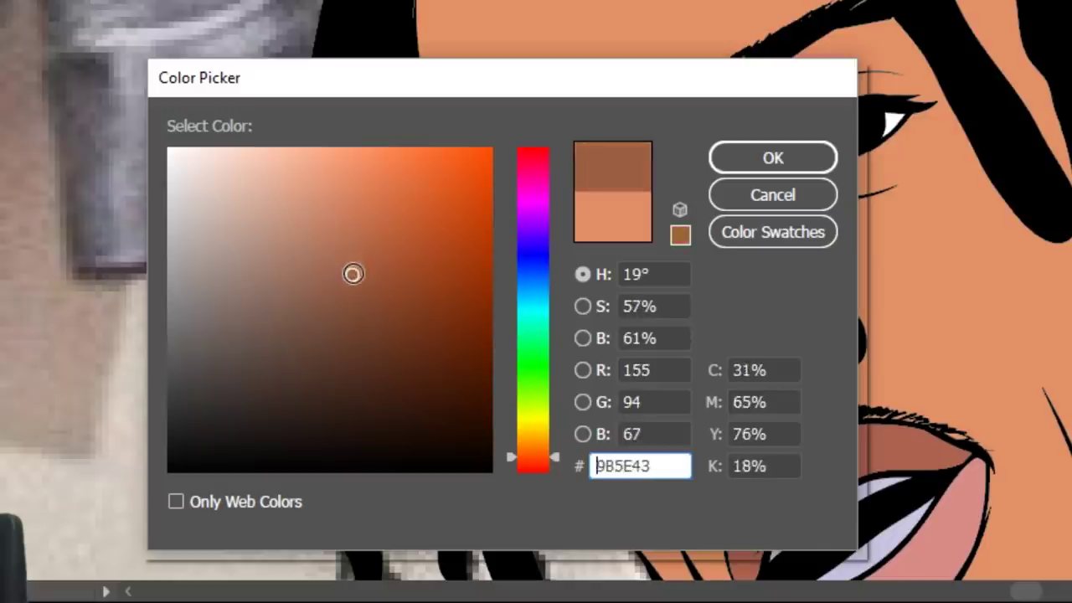
mouse_move(352, 274)
left_mouse_down()
mouse_move(363, 285)
mouse_move(346, 302)
mouse_move(342, 293)
mouse_move(359, 294)
left_mouse_up()
left_click(754, 168)
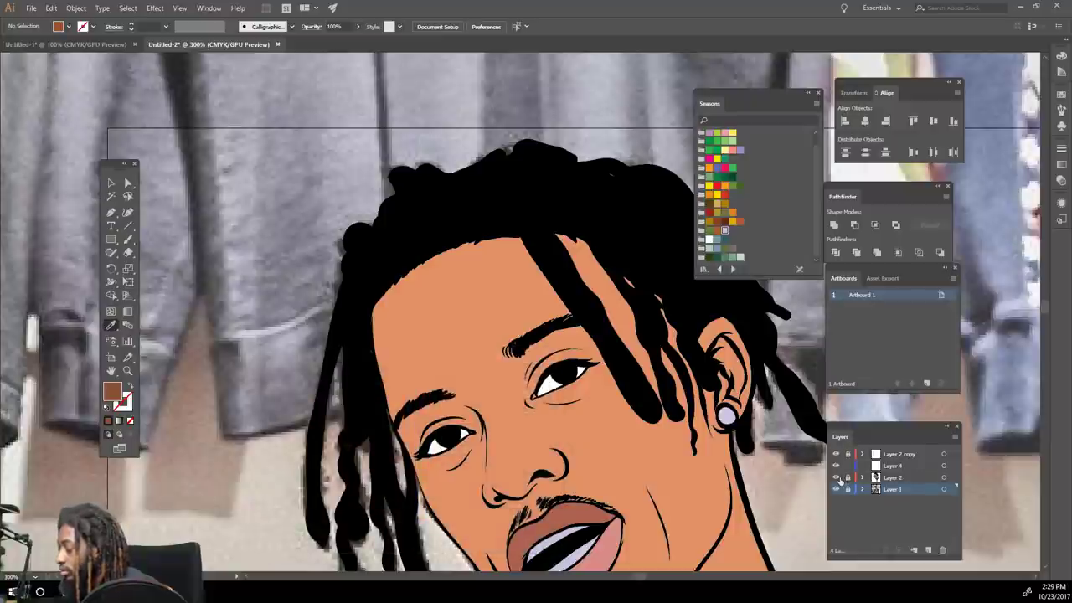
Hide Layer 2, make Layer 4 active, and set the brown as the stroke colour with no fill for the Paintbrush
left_click(836, 477)
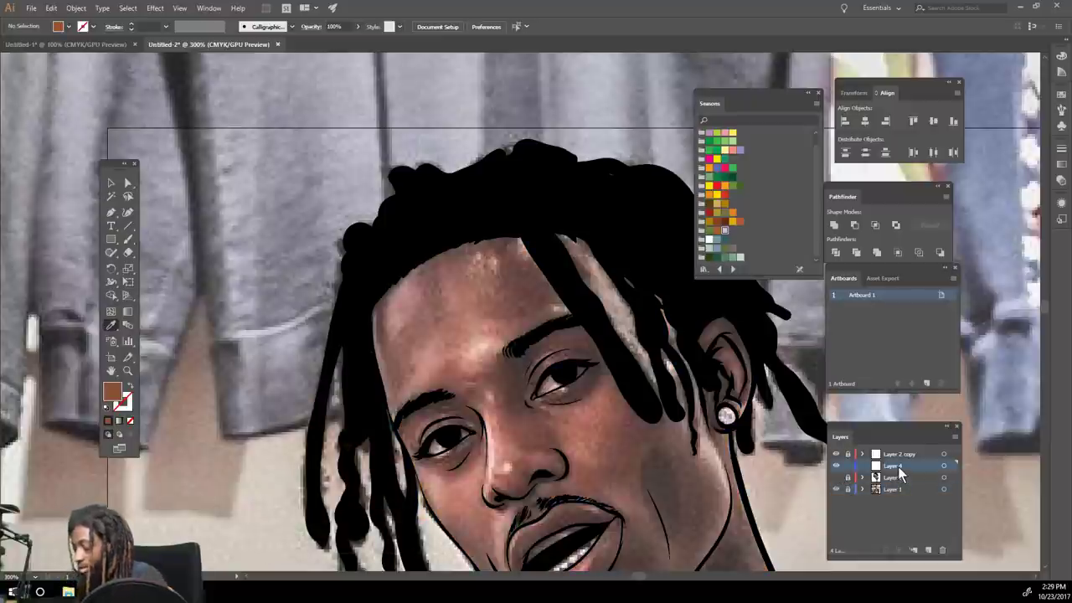
key("ctrl+minus")
key("ctrl+equal")
key("ctrl+equal")
key("ctrl+equal")
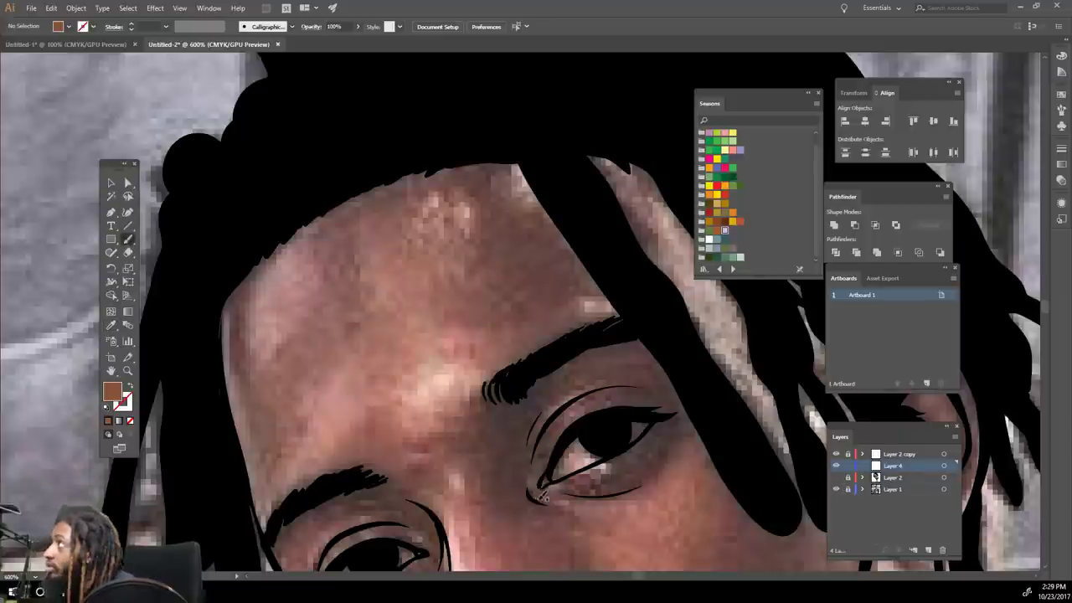
key("shift+x")
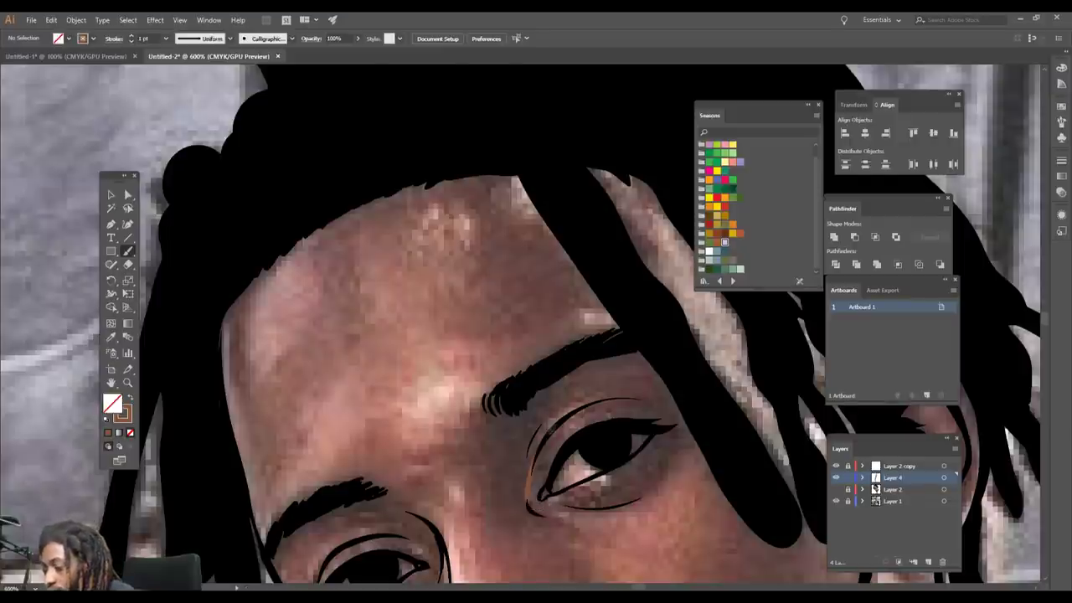
Paint brown shadow shapes beneath the eyebrows and around the inner corners of both eyes
left_click_drag(576, 370, 529, 466)
mouse_move(571, 374)
left_mouse_down()
mouse_move(528, 524)
mouse_move(551, 521)
mouse_move(534, 420)
left_mouse_up()
mouse_move(523, 427)
left_mouse_down()
mouse_move(571, 374)
mouse_move(650, 345)
left_mouse_up()
mouse_move(576, 366)
left_mouse_down()
mouse_move(494, 505)
mouse_move(504, 400)
left_mouse_up()
left_click_drag(493, 561, 624, 493)
scroll(622, 547, "down", 1)
mouse_move(552, 450)
left_mouse_down()
mouse_move(450, 404)
mouse_move(564, 494)
left_mouse_up()
Outline and fill the large brown shadow on the neck beneath the jawline with the Paintbrush
scroll(559, 533, "down", 3)
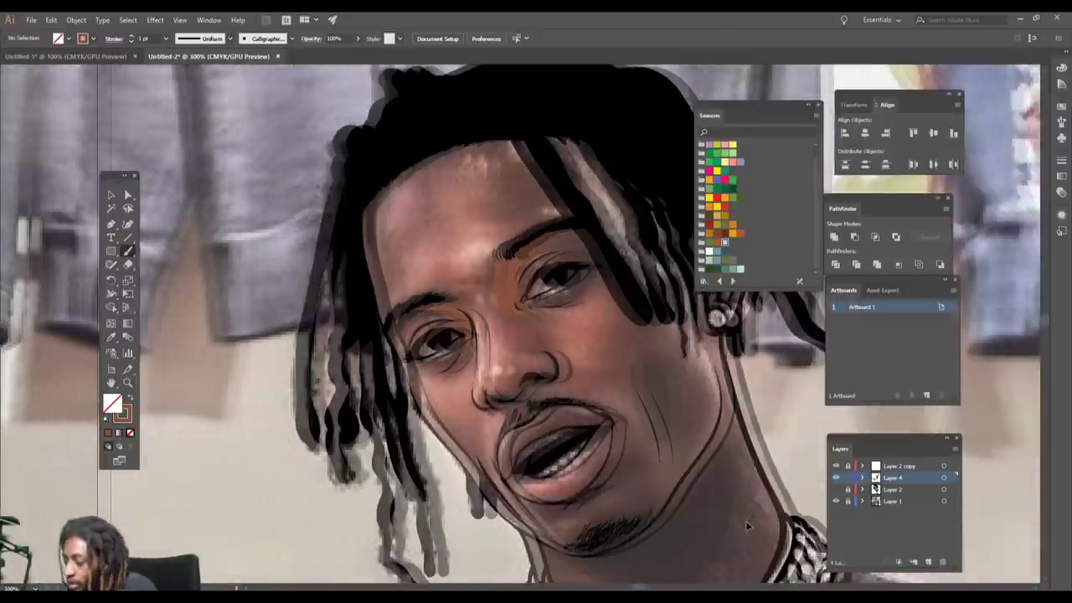
scroll(589, 493, "up", 2)
mouse_move(425, 479)
left_mouse_down()
mouse_move(566, 565)
mouse_move(648, 458)
mouse_move(651, 317)
mouse_move(504, 487)
mouse_move(617, 381)
mouse_move(649, 343)
left_mouse_up()
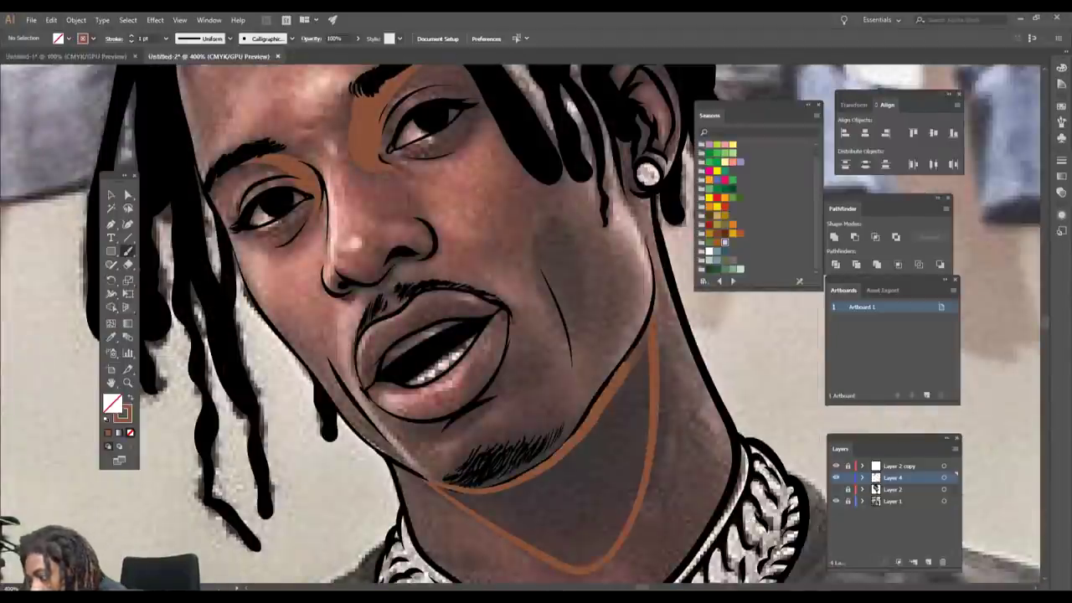
mouse_move(429, 483)
left_mouse_down()
mouse_move(528, 527)
mouse_move(648, 352)
mouse_move(512, 501)
mouse_move(562, 534)
left_mouse_up()
Paint the brown shadow along the underside of the nose and around the nostrils
scroll(596, 469, "down", 2)
scroll(497, 319, "up", 3)
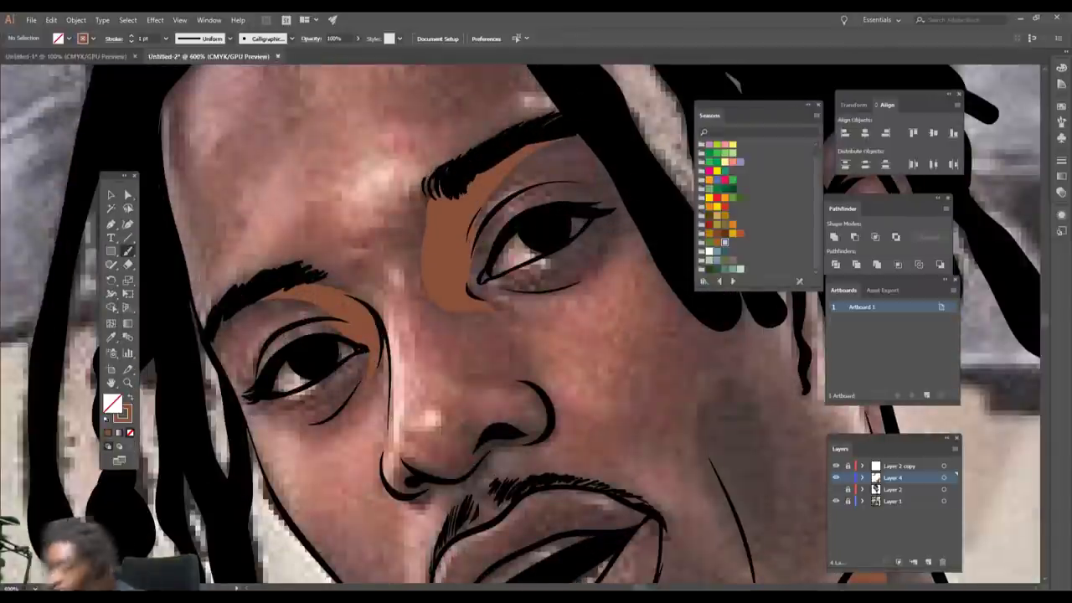
mouse_move(407, 474)
left_mouse_down()
mouse_move(545, 430)
mouse_move(441, 481)
left_mouse_up()
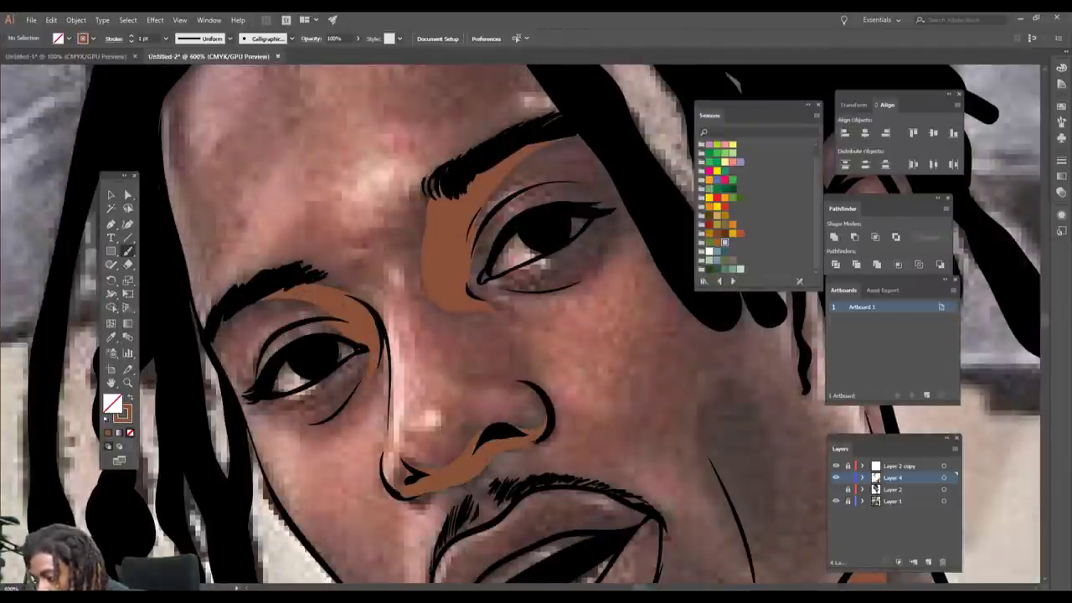
Paint brown shadows beside the corner of the mouth and below the lower lip
key("ctrl+minus")
mouse_move(540, 515)
left_mouse_down()
mouse_move(641, 415)
mouse_move(614, 452)
mouse_move(507, 506)
left_mouse_up()
mouse_move(596, 486)
left_mouse_down()
mouse_move(639, 433)
mouse_move(619, 470)
left_mouse_up()
scroll(536, 502, "down", 2)
scroll(519, 502, "up", 2)
mouse_move(462, 445)
left_mouse_down()
mouse_move(533, 531)
mouse_move(468, 480)
left_mouse_up()
Paint brown shadow strokes inside the ear
key("ctrl+minus")
key("ctrl+minus")
key("ctrl+plus")
mouse_move(703, 230)
left_mouse_down()
mouse_move(617, 357)
mouse_move(621, 334)
left_mouse_up()
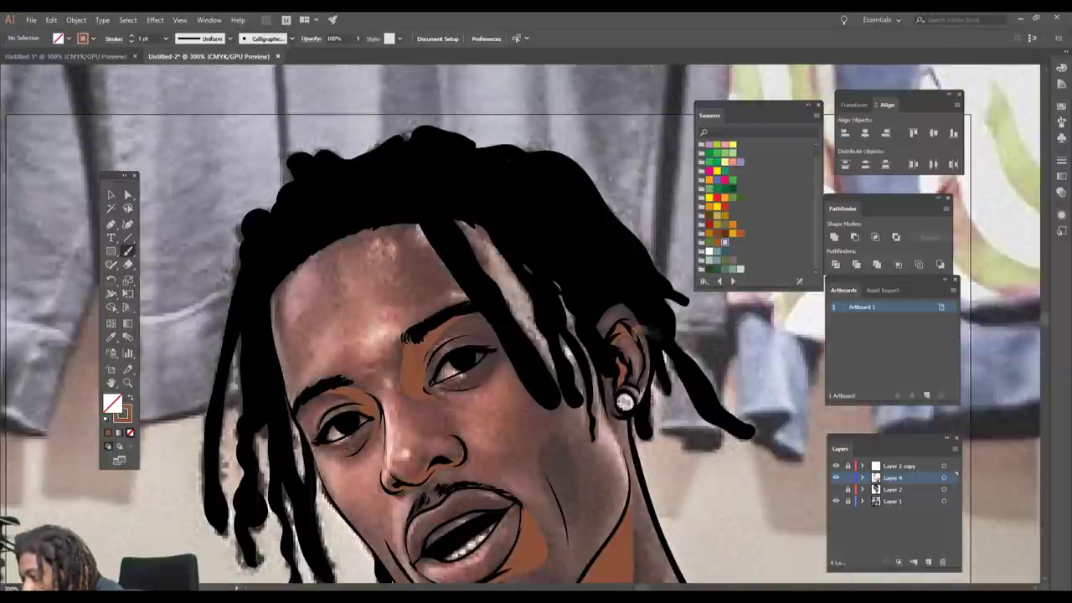
Paint brown shadows under both eyes and along the dreadlocks hanging over the face
key("ctrl+plus")
left_click_drag(491, 342, 484, 375)
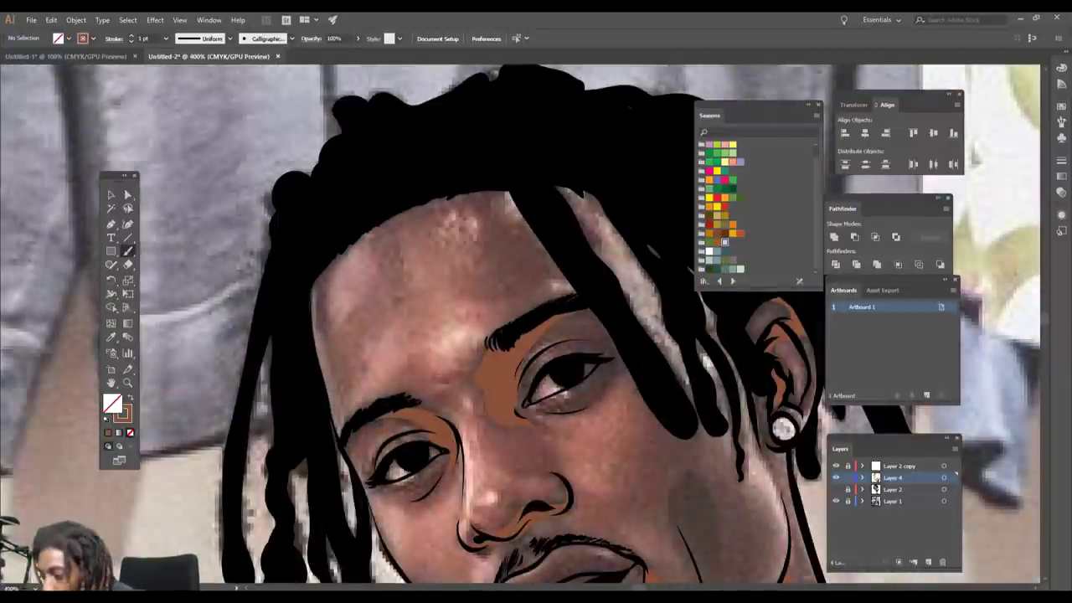
left_click_drag(412, 496, 448, 458)
mouse_move(538, 410)
left_mouse_down()
mouse_move(584, 403)
mouse_move(622, 345)
left_mouse_up()
mouse_move(613, 360)
left_mouse_down()
mouse_move(585, 343)
mouse_move(613, 331)
left_mouse_up()
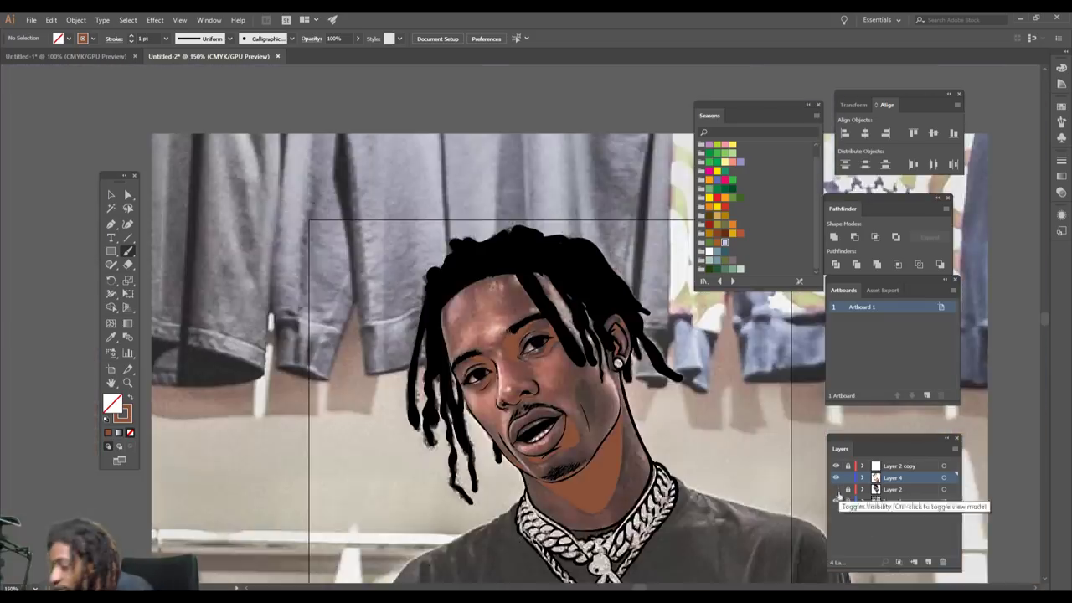
Check the brown shading against the flat skin colour by temporarily showing Layer 2
key("ctrl+plus")
key("ctrl+plus")
key("ctrl+plus")
key("ctrl+plus")
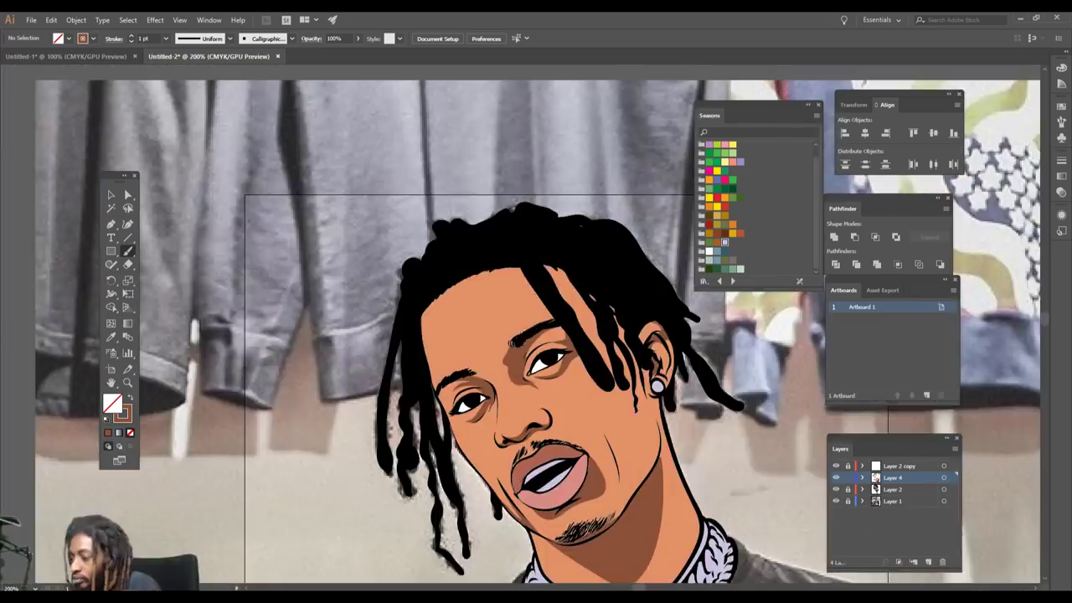
key("ctrl+plus")
key("ctrl+plus")
key("ctrl+plus")
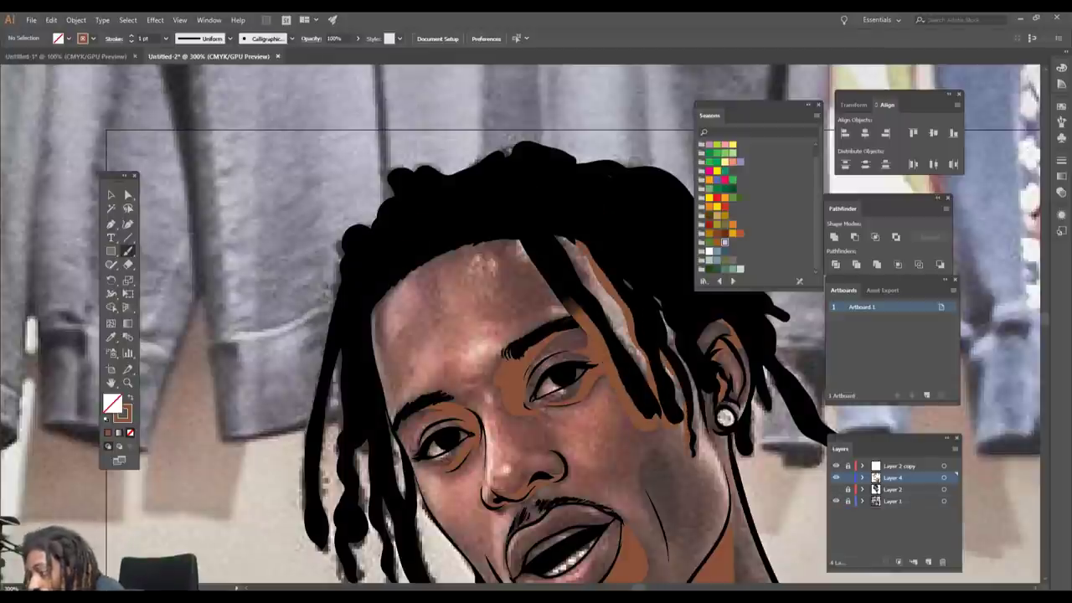
Paint brown shadows along the sides of the forehead by the hair and around the hollow of the cheek
key("ctrl+plus")
key("ctrl+minus")
key("ctrl+minus")
scroll(622, 242, "down", 3)
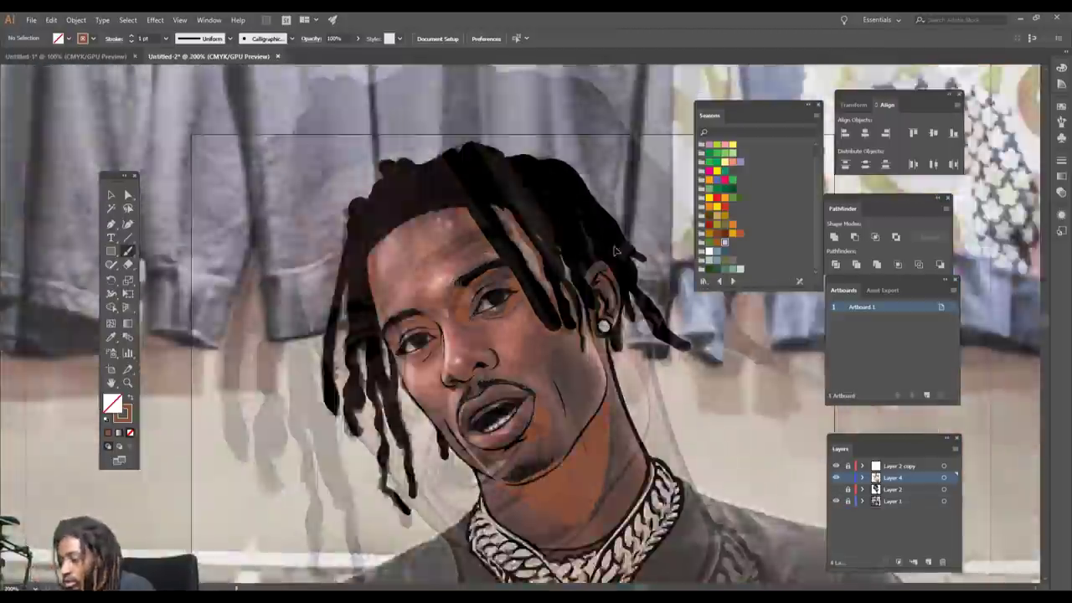
key("ctrl+plus")
key("ctrl+minus")
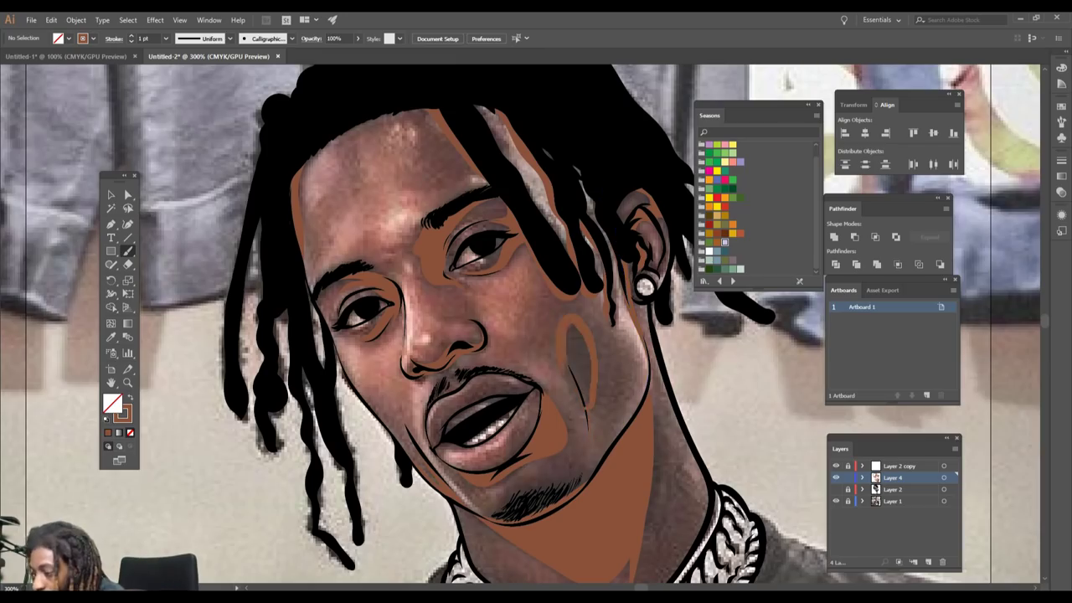
Show Layer 2 so the flat skin colour appears beneath the painted shadows
key("ctrl+minus")
key("ctrl+minus")
left_click(836, 489)
key("ctrl+plus")
key("ctrl+plus")
key("ctrl+plus")
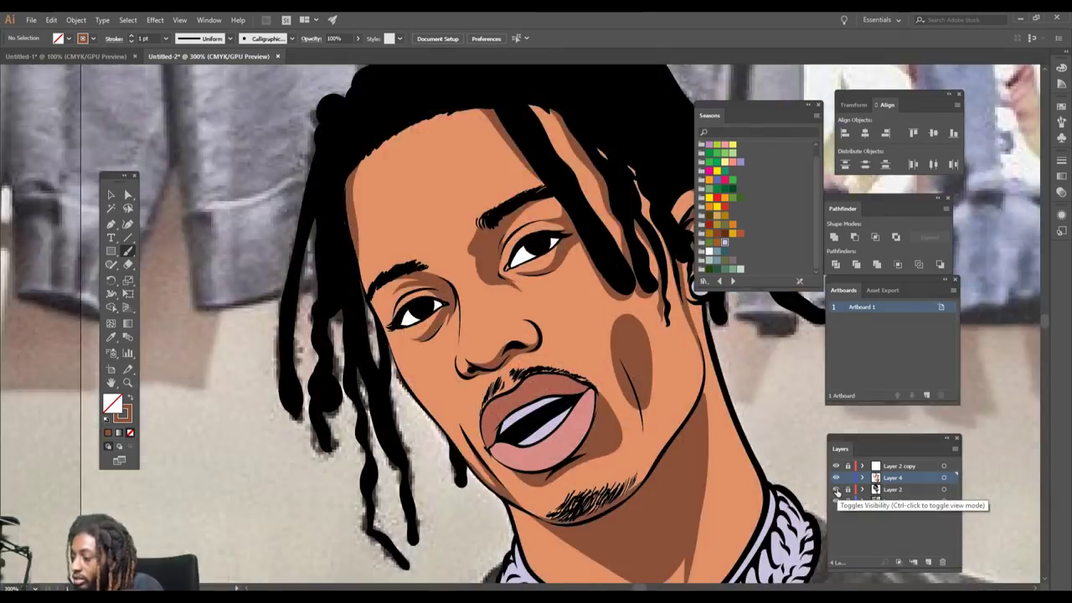
Lock the shading on Layer 4 and add a new layer between Layer 4 and Layer 2
key("ctrl+minus")
key("ctrl+plus")
key("plus")
left_click(847, 477)
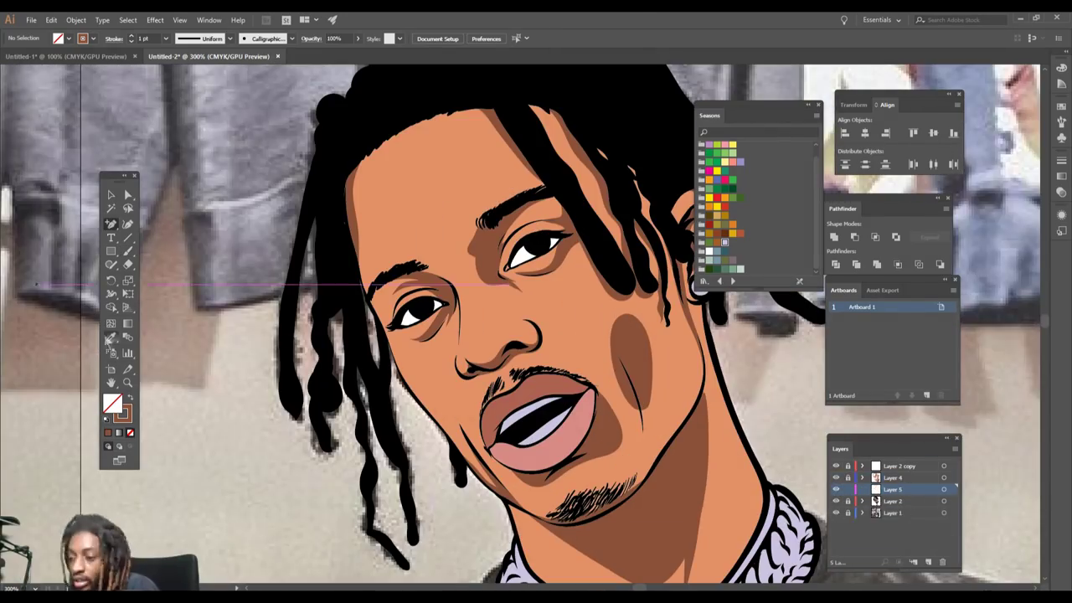
Examine the shaded face and neck at several magnifications
key("ctrl+minus")
key("ctrl+minus")
key("ctrl+plus")
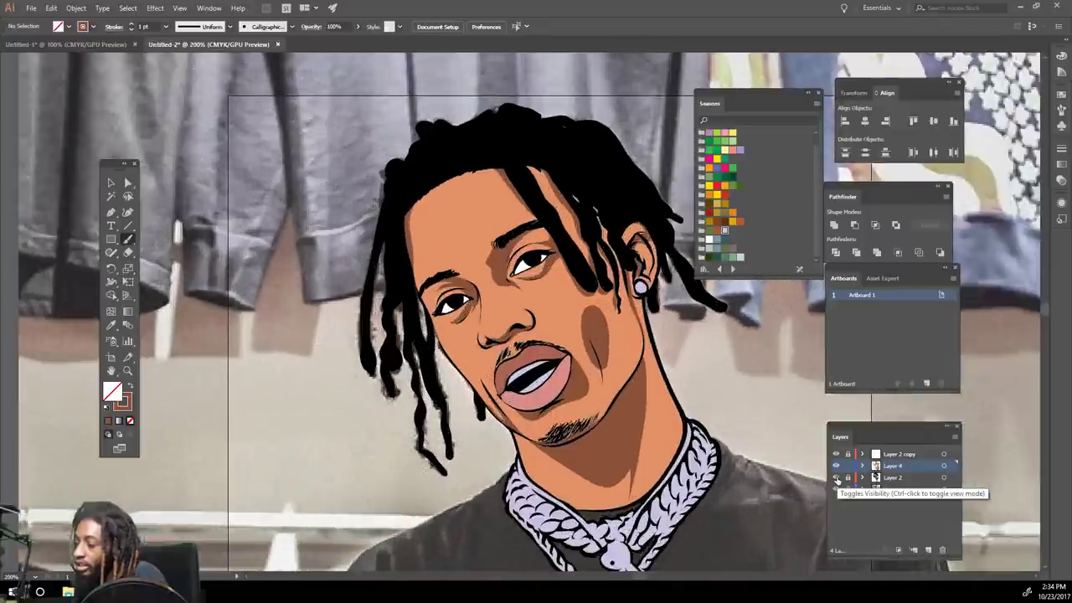
key("ctrl+plus")
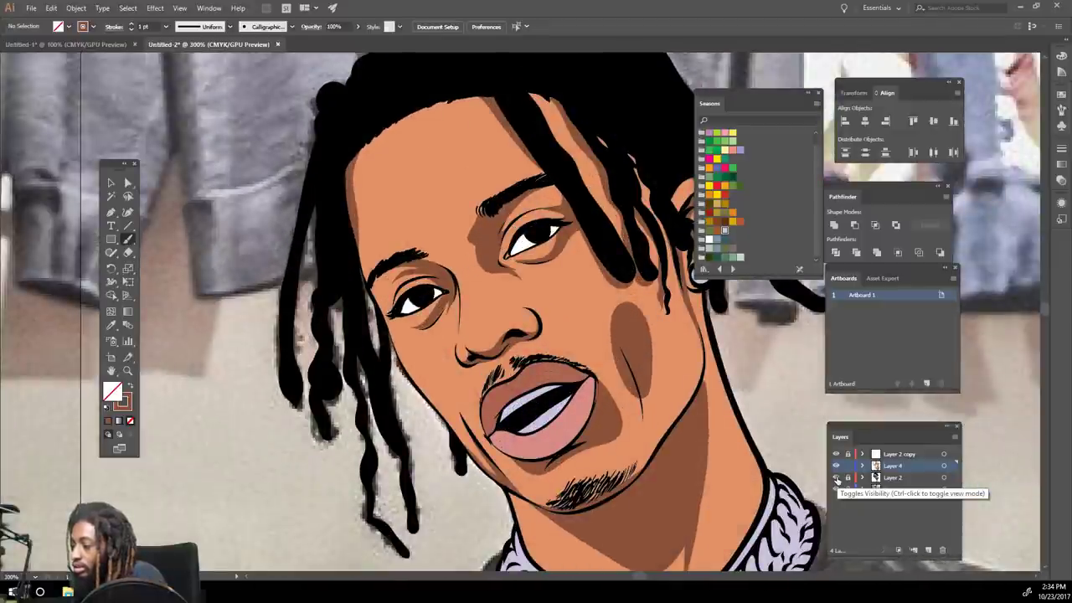
key("ctrl+minus")
key("ctrl+minus")
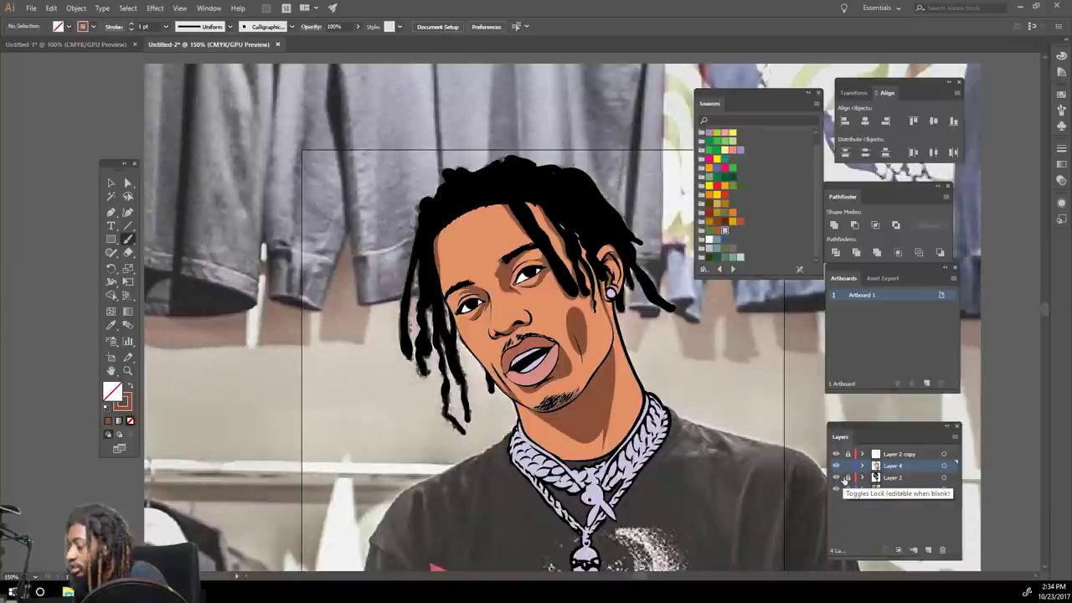
Lock Layer 4 and switch to the Pen tool
key("ctrl+plus")
key("ctrl+plus")
key("p")
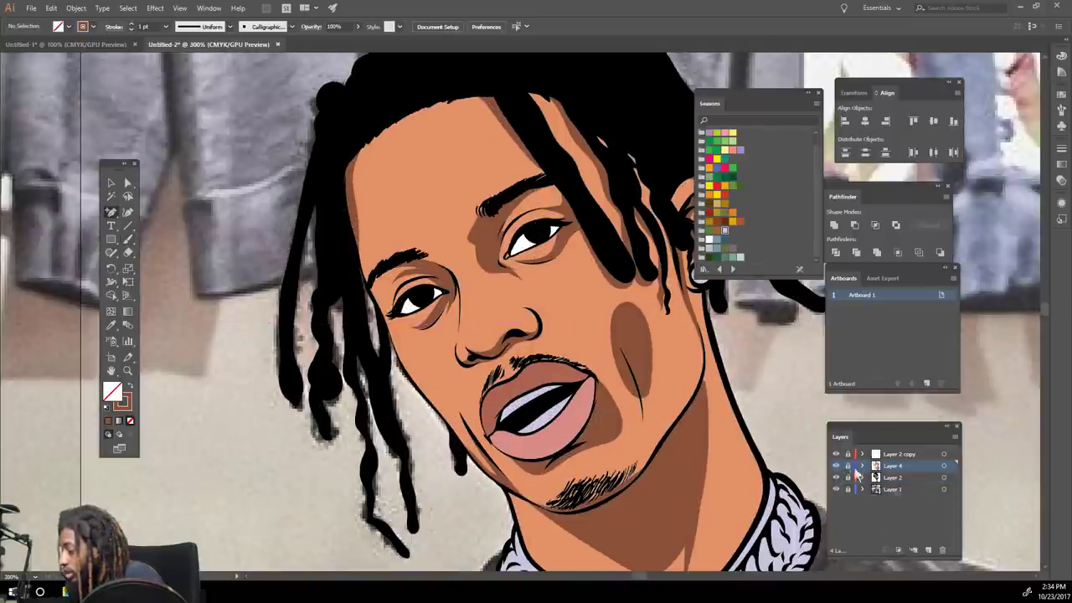
Add a new layer beneath Layer 4 and mix a mid-brown shading colour, BA6E4D, from the sampled skin tone
left_click(925, 549)
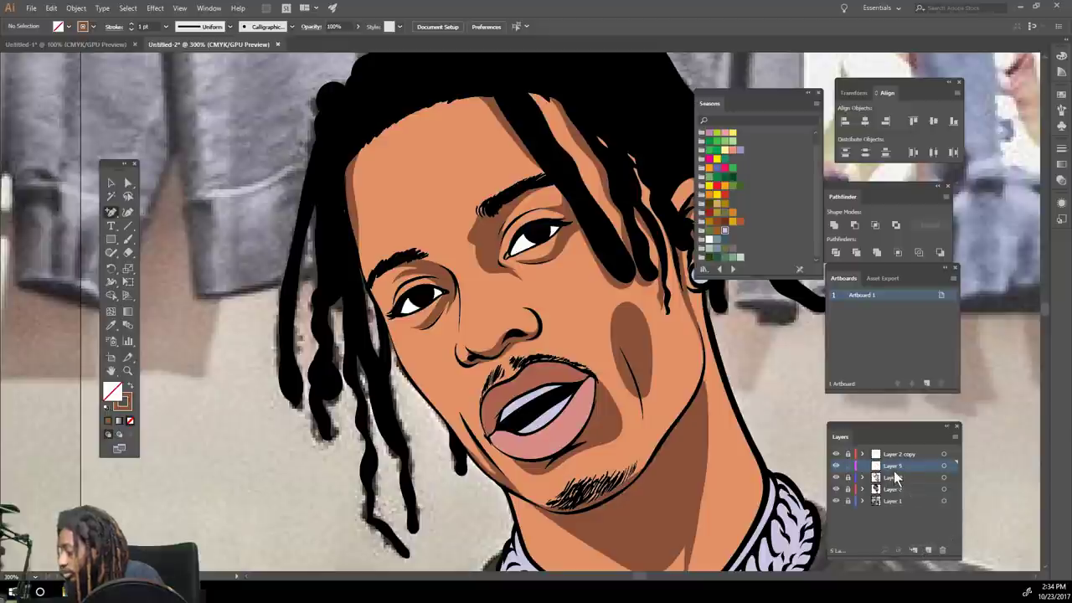
left_click_drag(903, 468, 905, 487)
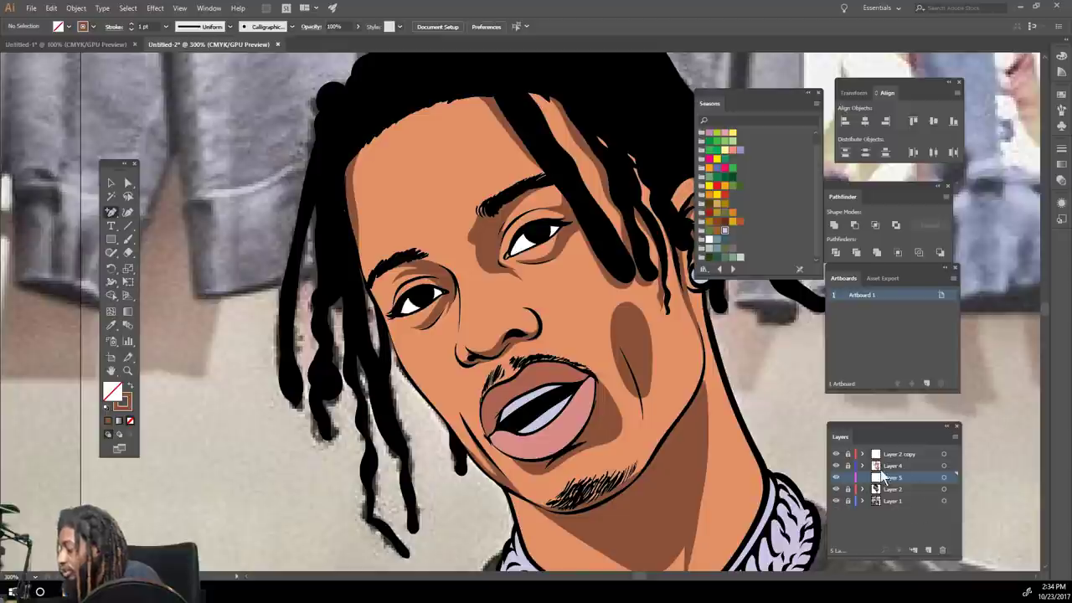
left_click(109, 326)
left_click(496, 328)
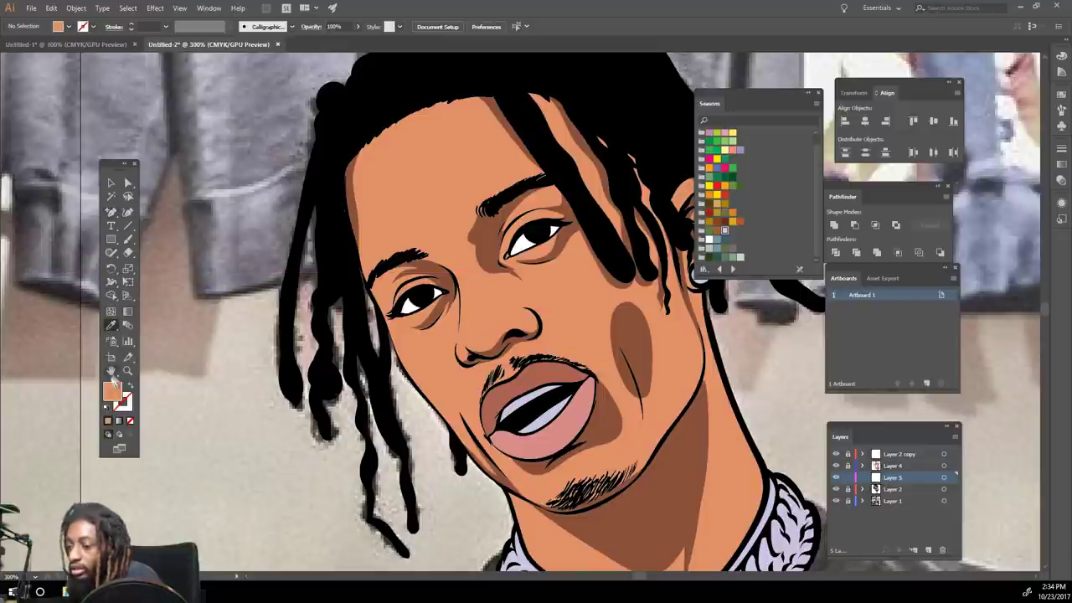
double_click(111, 390)
left_click_drag(340, 400, 343, 416)
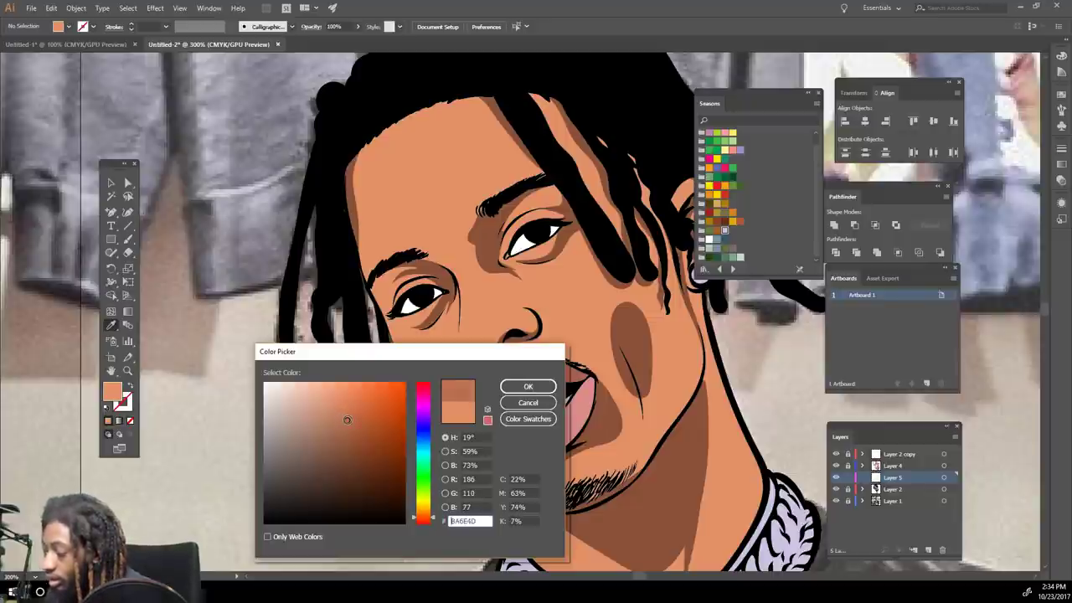
left_click(529, 387)
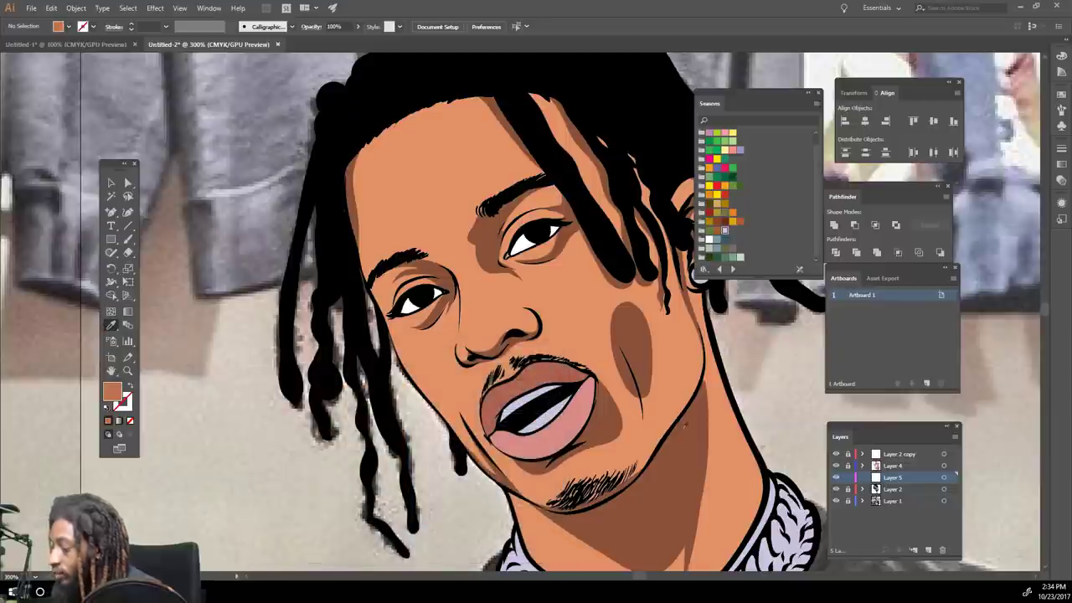
Hide Layer 2 and paint mid-brown shading on the eyelid and under-eye of the eye nearest the ear
left_click(836, 490)
key("ctrl+equal")
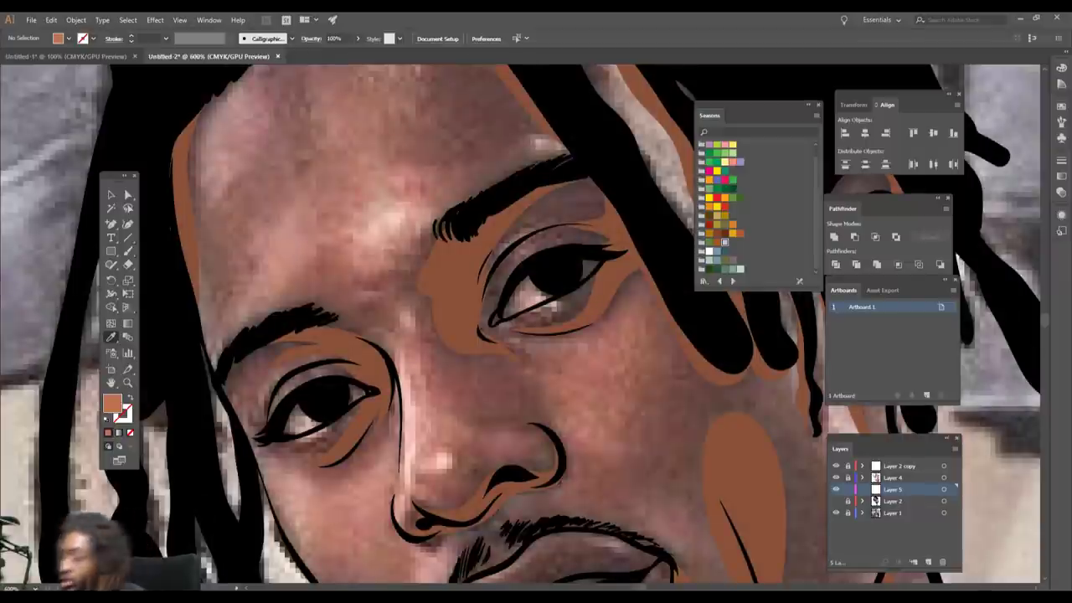
key("shift+x")
left_click_drag(556, 223, 556, 211)
left_click_drag(561, 207, 521, 220)
mouse_move(573, 214)
left_mouse_down()
mouse_move(598, 189)
mouse_move(553, 193)
left_mouse_up()
mouse_move(500, 269)
left_mouse_down()
mouse_move(486, 262)
mouse_move(530, 232)
mouse_move(535, 261)
left_mouse_up()
left_click_drag(531, 327, 592, 289)
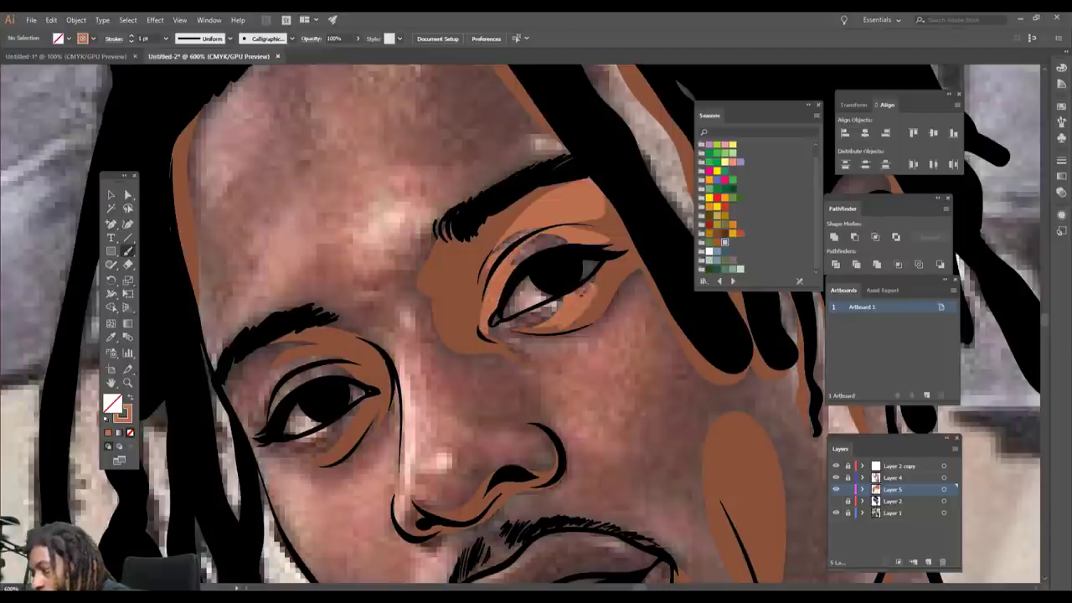
Paint mid-brown shading across the forehead, between the eyebrows and beside the bridge of the nose
left_click_drag(571, 331, 682, 271)
left_click_drag(518, 366, 571, 565)
mouse_move(540, 406)
left_mouse_down()
mouse_move(482, 358)
mouse_move(381, 220)
left_mouse_up()
mouse_move(463, 350)
left_mouse_down()
mouse_move(642, 352)
mouse_move(575, 320)
mouse_move(531, 260)
mouse_move(512, 209)
left_mouse_up()
mouse_move(634, 286)
left_mouse_down()
mouse_move(601, 204)
mouse_move(633, 285)
left_mouse_up()
left_click_drag(388, 209, 443, 197)
scroll(536, 468, "down", 2)
scroll(528, 508, "up", 3)
mouse_move(521, 431)
left_mouse_down()
mouse_move(495, 378)
mouse_move(680, 438)
left_mouse_up()
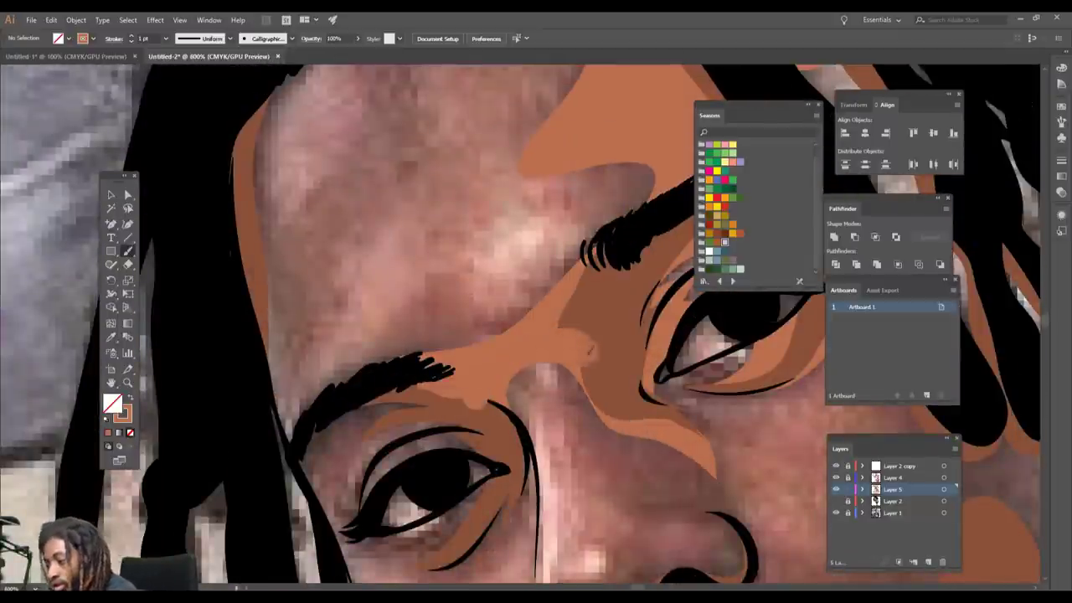
Paint mid-brown shading around the lower nose and over the chin beside the mouth
key("ctrl+1")
scroll(609, 438, "up", 5)
mouse_move(486, 481)
left_mouse_down()
mouse_move(613, 444)
mouse_move(623, 411)
left_mouse_up()
scroll(502, 330, "down", 4)
scroll(532, 385, "up", 3)
mouse_move(558, 482)
left_mouse_down()
mouse_move(588, 512)
mouse_move(623, 426)
mouse_move(593, 396)
left_mouse_up()
mouse_move(531, 553)
left_mouse_down()
mouse_move(601, 514)
mouse_move(613, 458)
left_mouse_up()
scroll(601, 429, "right", 2)
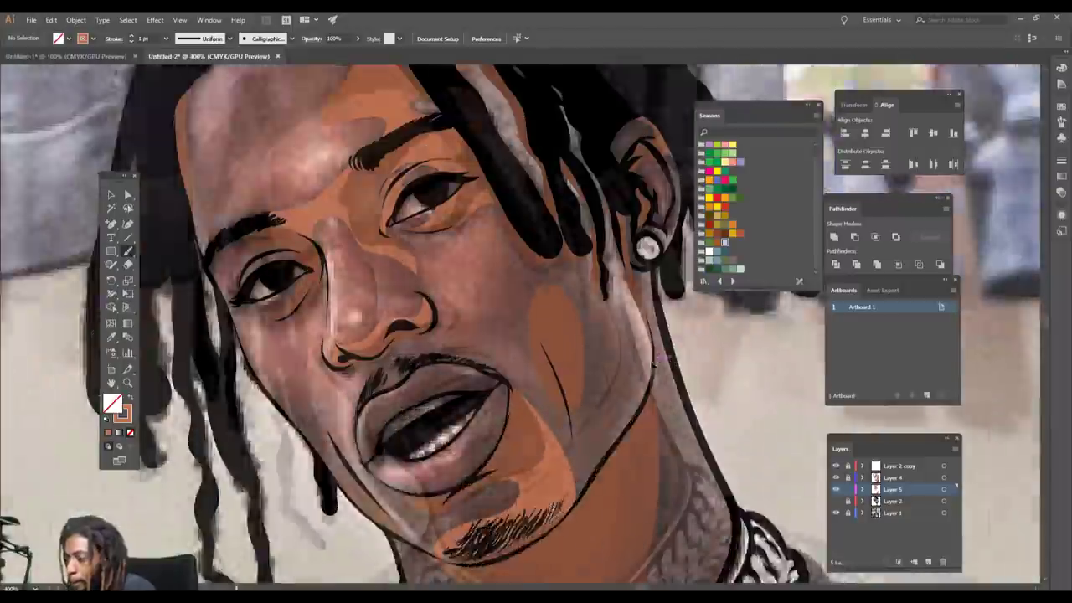
Fill the cheek and jaw around the dark cheek shadow with mid-brown shading
scroll(601, 429, "up", 2)
mouse_move(509, 447)
left_mouse_down()
mouse_move(504, 372)
mouse_move(545, 328)
mouse_move(626, 406)
mouse_move(556, 477)
mouse_move(529, 469)
left_mouse_up()
left_click_drag(591, 485, 576, 341)
scroll(563, 319, "down", 1)
scroll(563, 320, "up", 1)
scroll(563, 320, "left", 2)
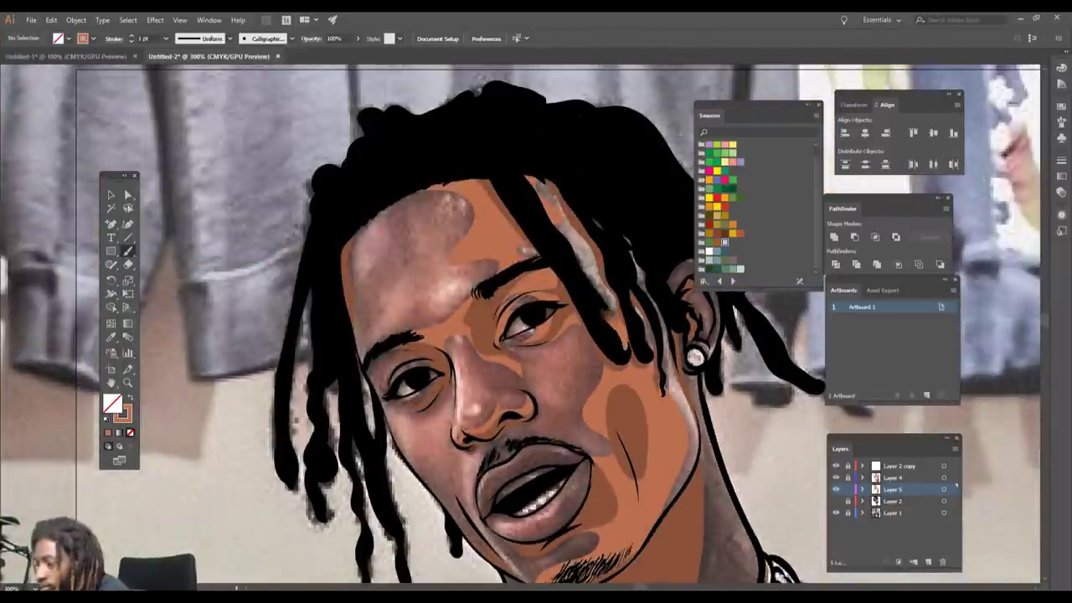
Paint mid-brown shading under the eye farthest from the ear and along the adjoining temple edge
scroll(536, 352, "left", 2)
scroll(536, 352, "up", 1)
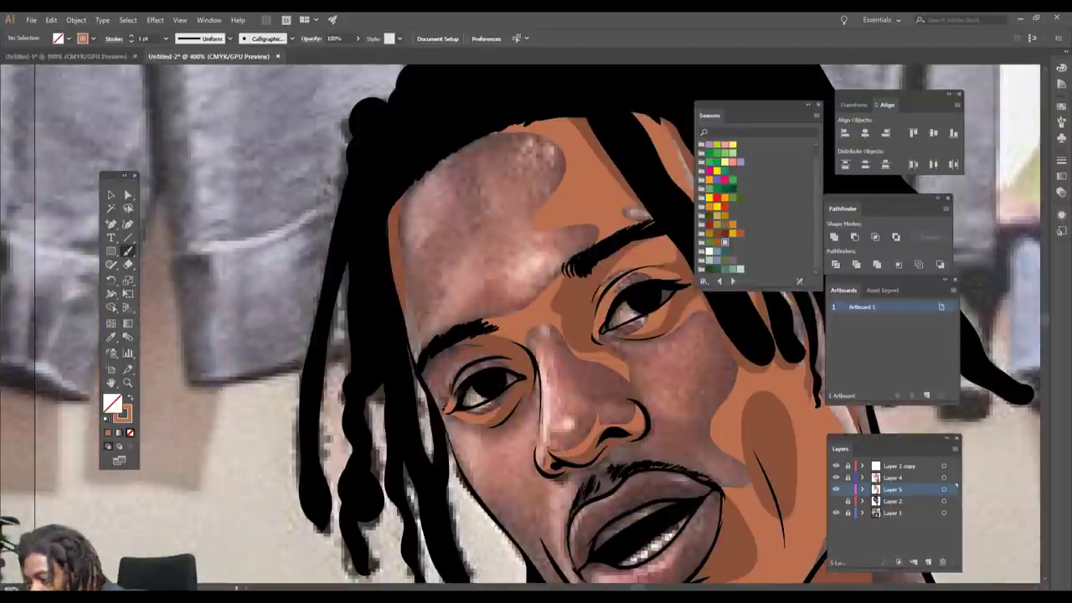
left_click_drag(450, 411, 530, 395)
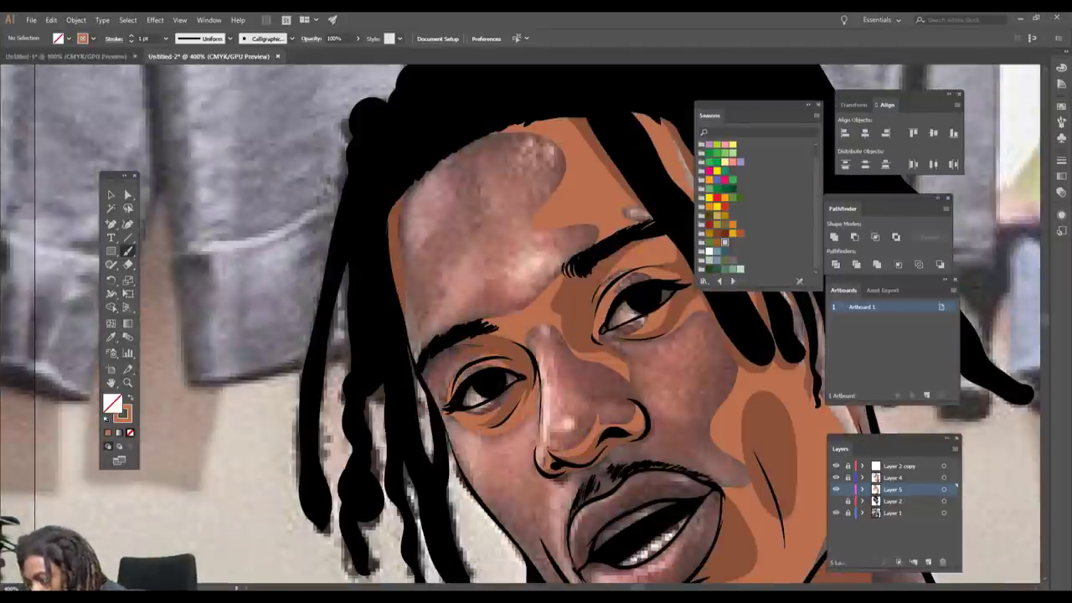
scroll(410, 330, "down", 1)
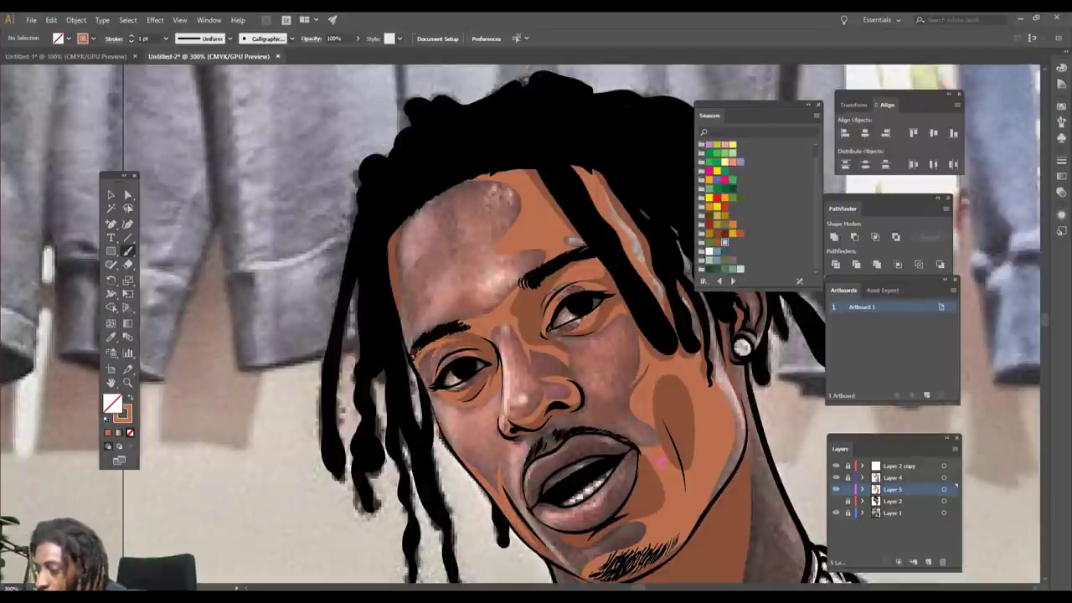
left_click_drag(409, 350, 395, 218)
Paint mid-brown shading down the side of the neck and show Layer 2 again
left_click_drag(553, 418, 471, 259)
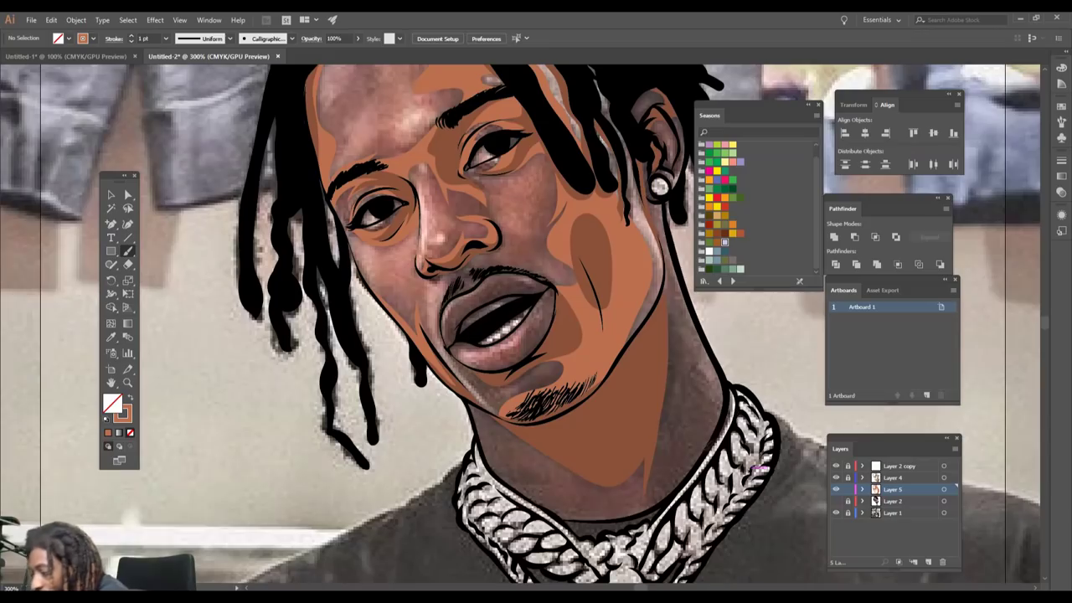
left_click_drag(711, 452, 672, 280)
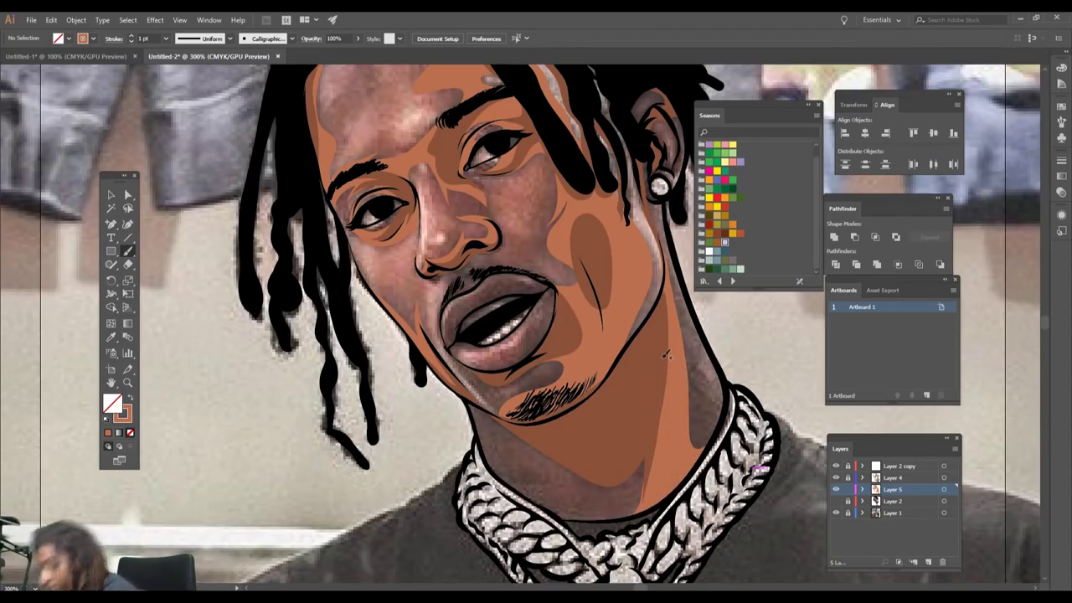
key("ctrl+minus")
key("ctrl+minus")
left_click(835, 501)
key("ctrl+plus")
key("ctrl+plus")
scroll(780, 452, "up", 1)
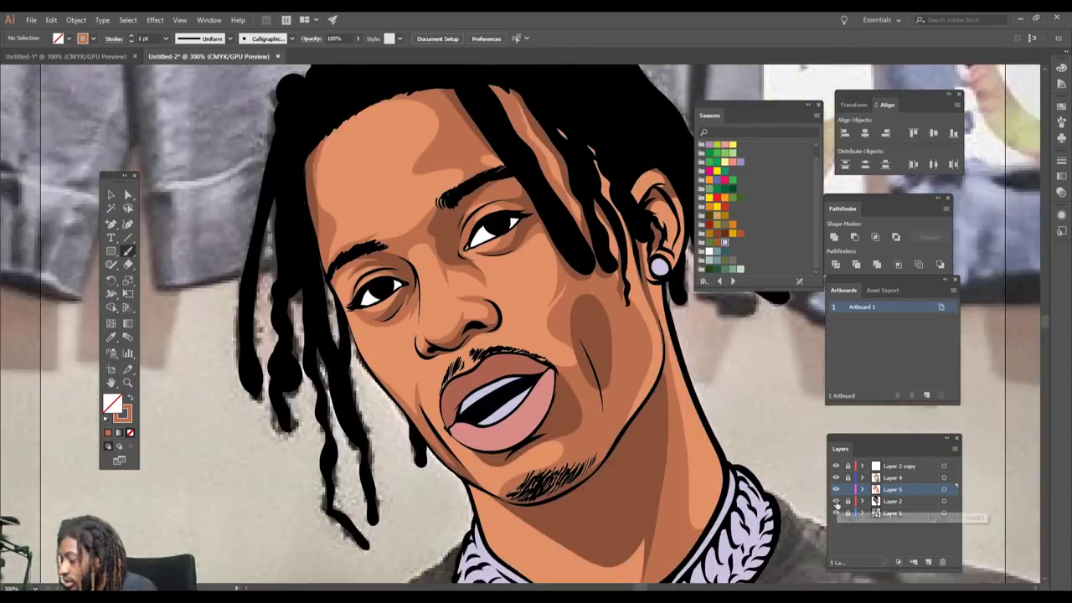
Toggle Layer 2's visibility and paint mid-brown shading on the ear
left_click(835, 501)
key("ctrl+plus")
scroll(520, 323, "up", 2)
scroll(520, 323, "right", 3)
left_click_drag(591, 303, 563, 240)
left_click_drag(578, 199, 538, 247)
mouse_move(550, 282)
left_mouse_down()
mouse_move(557, 304)
mouse_move(595, 254)
left_mouse_up()
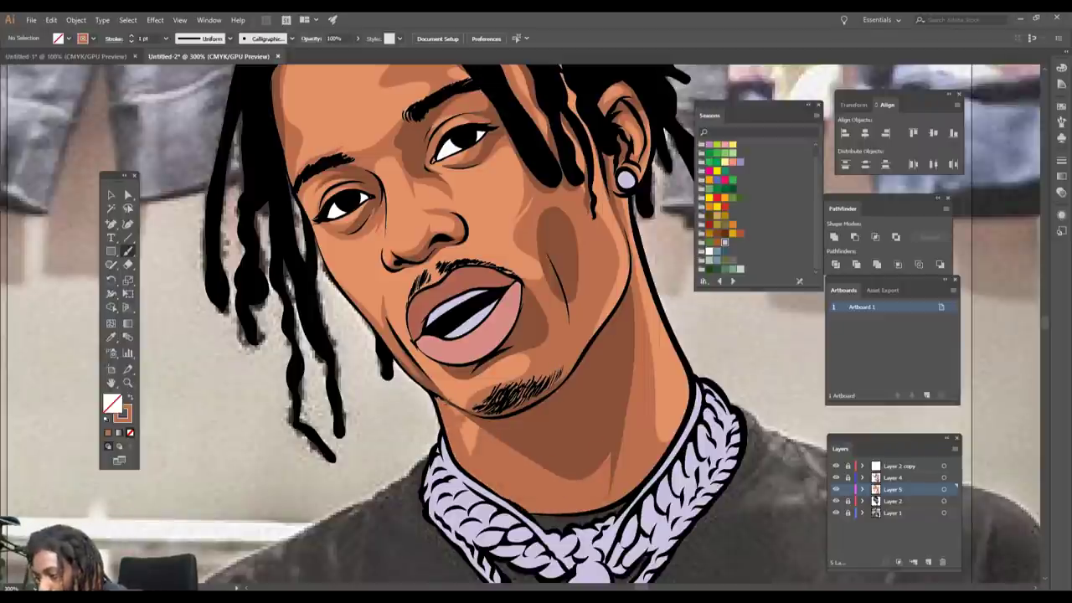
Darken the sampled upper-lip colour to 7C473D and paint a shadow along the lower part of the upper lip
scroll(442, 255, "up", 3)
key("i")
left_click(502, 313)
double_click(112, 404)
left_click(336, 466)
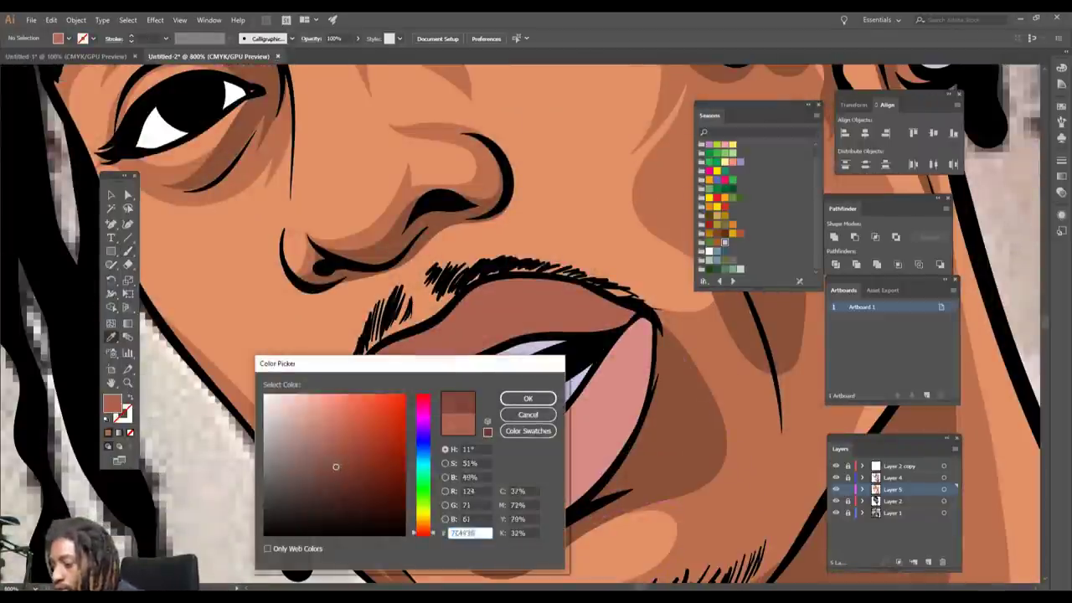
left_click(527, 398)
key("b")
mouse_move(590, 289)
left_mouse_down()
mouse_move(389, 390)
mouse_move(353, 434)
mouse_move(428, 372)
mouse_move(624, 317)
left_mouse_up()
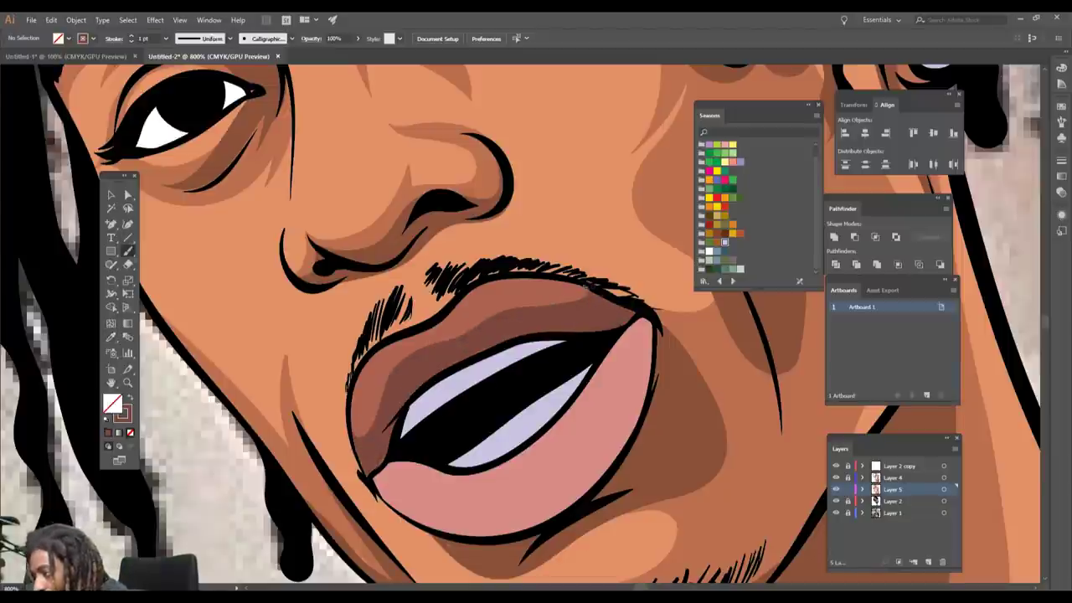
Mix a darker pink from the sampled lower-lip colour and paint a shadow around the lower lip
scroll(591, 318, "down", 3)
scroll(568, 328, "up", 3)
key("i")
left_click(577, 468)
double_click(112, 404)
left_click(334, 429)
left_click(526, 398)
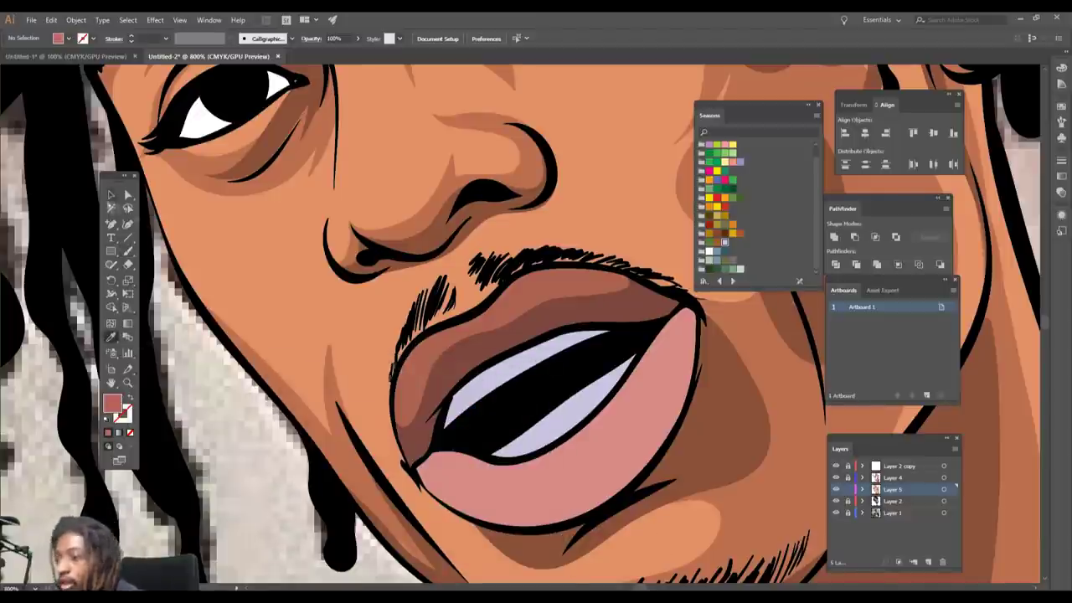
mouse_move(464, 509)
left_mouse_down()
mouse_move(649, 447)
mouse_move(650, 340)
mouse_move(670, 319)
left_mouse_up()
left_click_drag(422, 480, 486, 455)
scroll(519, 326, "down", 3)
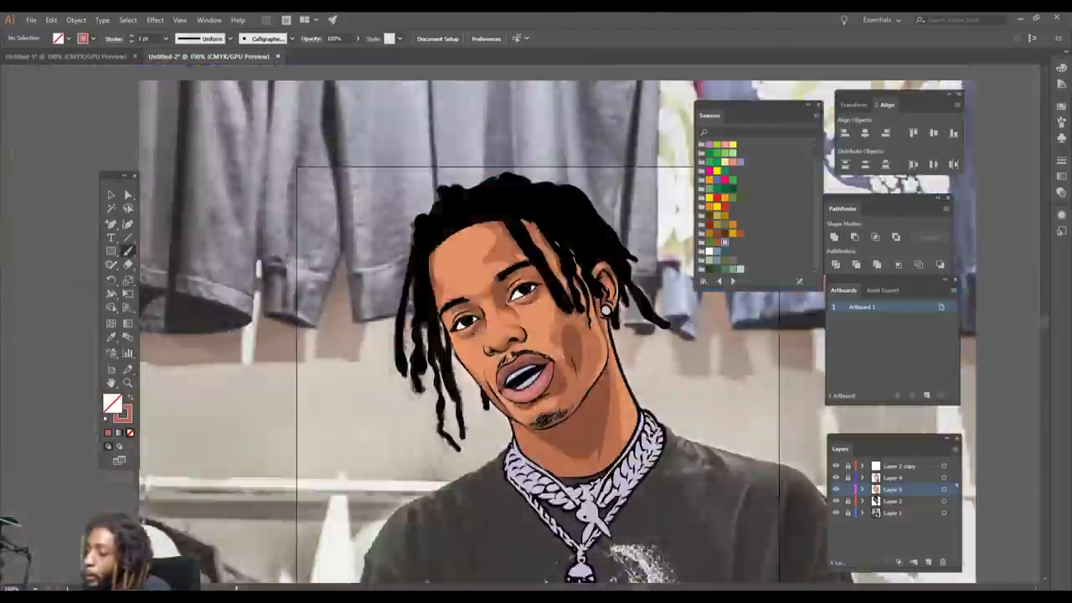
Pick a grey shade and paint shadows across the upper and lower teeth
scroll(552, 259, "up", 3)
left_click(733, 261)
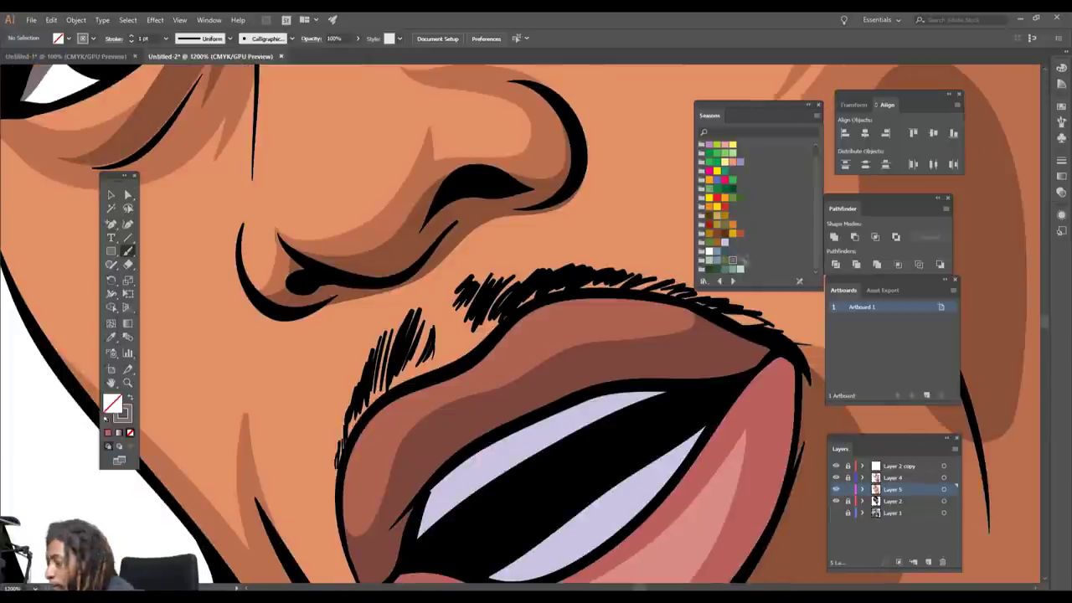
key("i")
left_click(479, 471)
key("b")
left_click_drag(516, 426, 423, 531)
left_click_drag(484, 451, 661, 394)
scroll(645, 460, "down", 2)
mouse_move(494, 512)
left_mouse_down()
mouse_move(668, 414)
mouse_move(700, 364)
left_mouse_up()
Examine the shading over the whole portrait and close up around the ear and eyes
key("ctrl+minus")
key("ctrl+minus")
key("ctrl+minus")
key("ctrl+minus")
key("ctrl+minus")
key("ctrl+minus")
key("ctrl+minus")
key("ctrl+equal")
key("ctrl+equal")
key("ctrl+equal")
key("ctrl+equal")
key("ctrl+equal")
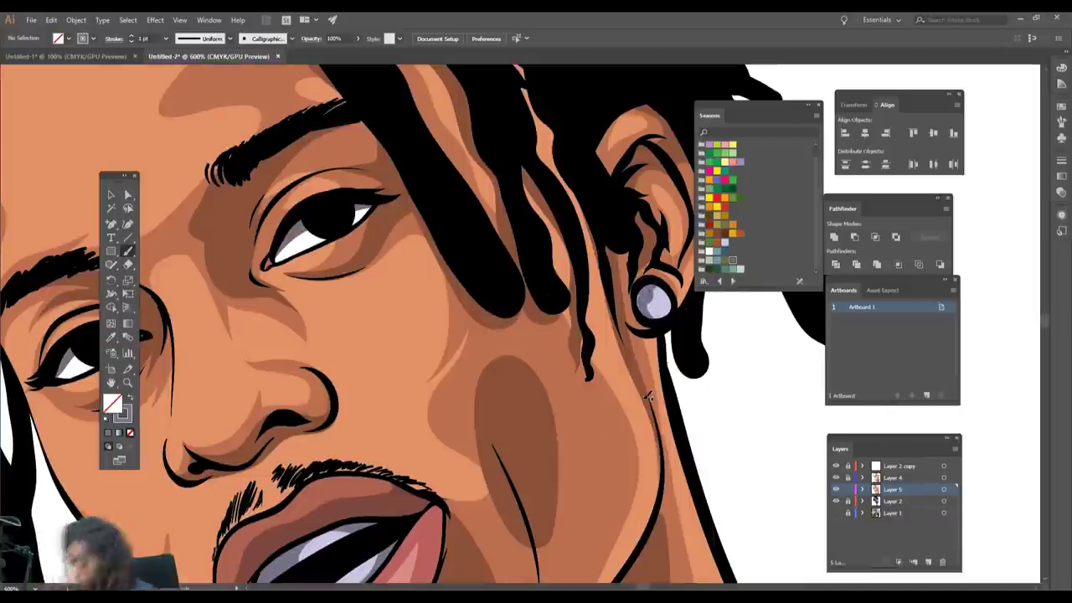
key("ctrl+minus")
key("ctrl+minus")
key("ctrl+minus")
key("ctrl+minus")
key("ctrl+minus")
scroll(648, 397, "left", 2)
key("ctrl+equal")
key("ctrl+equal")
key("ctrl+equal")
key("ctrl+equal")
key("ctrl+equal")
Mix a light peach highlight colour, FFC5AB, from the sampled skin tone
key("i")
left_click(368, 193)
double_click(113, 403)
left_click(310, 394)
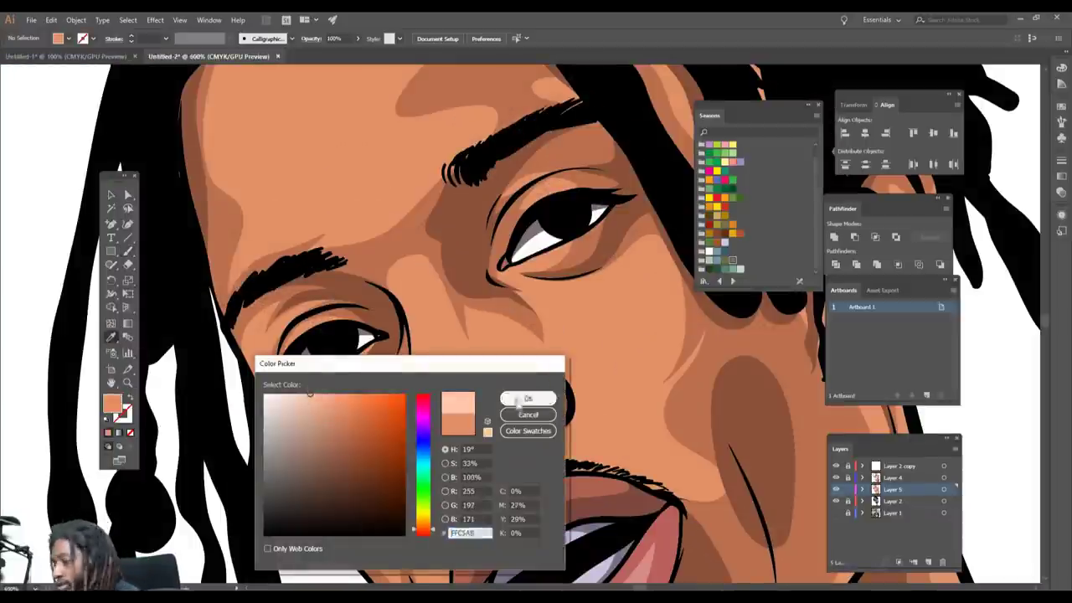
left_click(521, 400)
Lock Layer 5 and add a new layer above Layer 4 for the highlights
left_click(847, 489)
left_click(928, 562)
left_click_drag(893, 489, 892, 472)
Paint light peach highlights down the bridge of the nose
key("b")
mouse_move(459, 421)
left_mouse_down()
mouse_move(414, 425)
mouse_move(427, 359)
mouse_move(398, 266)
left_mouse_up()
left_click_drag(420, 400, 413, 331)
key("ctrl+equal")
scroll(425, 360, "left", 1)
left_click_drag(439, 509, 441, 390)
Paint an oval light peach highlight on the forehead beside the inner end of the eyebrow
key("ctrl+minus")
key("ctrl+minus")
key("ctrl+minus")
key("ctrl+minus")
key("ctrl+minus")
key("ctrl+minus")
key("ctrl+equal")
key("ctrl+equal")
key("ctrl+equal")
key("ctrl+equal")
key("ctrl+equal")
mouse_move(527, 306)
left_mouse_down()
mouse_move(549, 292)
mouse_move(518, 279)
mouse_move(548, 278)
left_mouse_up()
Paint light peach highlights along the outer edge of the cheek and on the skin between the hair locks
key("ctrl+minus")
key("ctrl+minus")
key("ctrl+equal")
key("ctrl+equal")
left_click_drag(535, 402, 455, 309)
left_click_drag(323, 410, 345, 473)
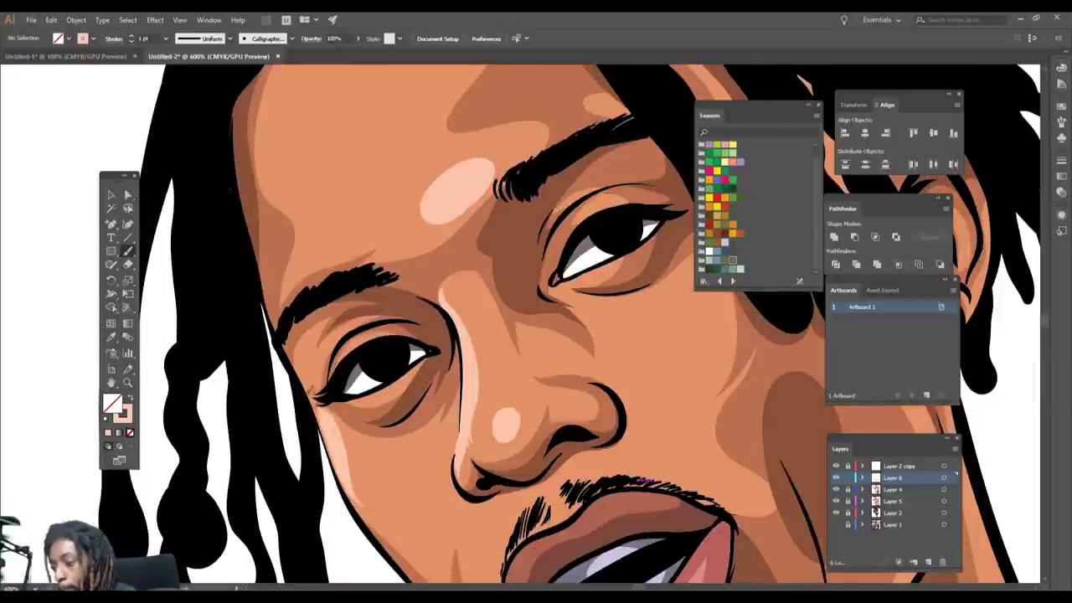
scroll(431, 381, "down", 2)
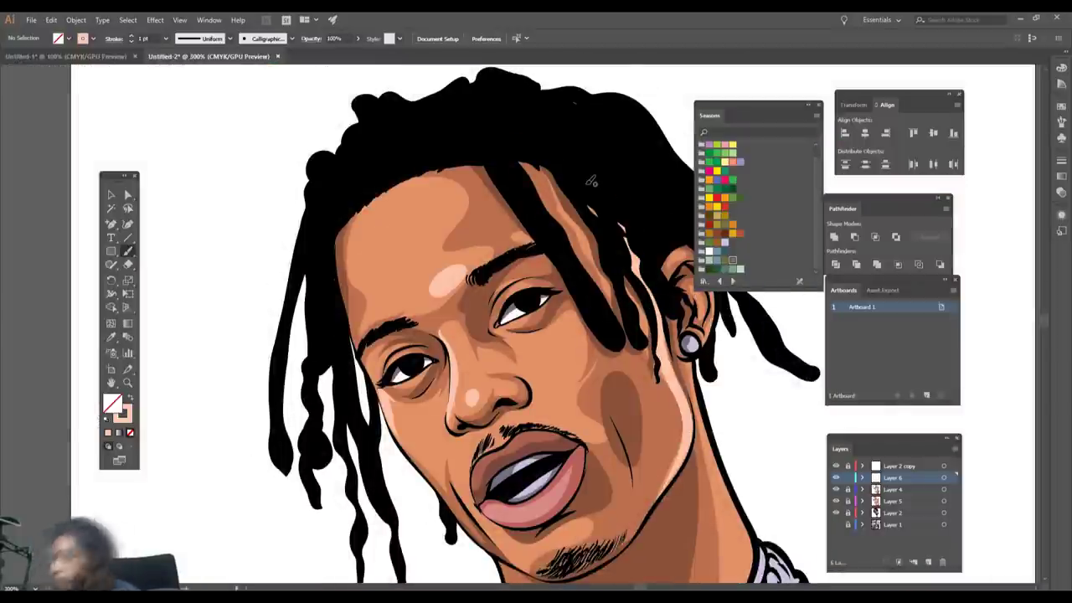
left_click_drag(627, 316, 542, 171)
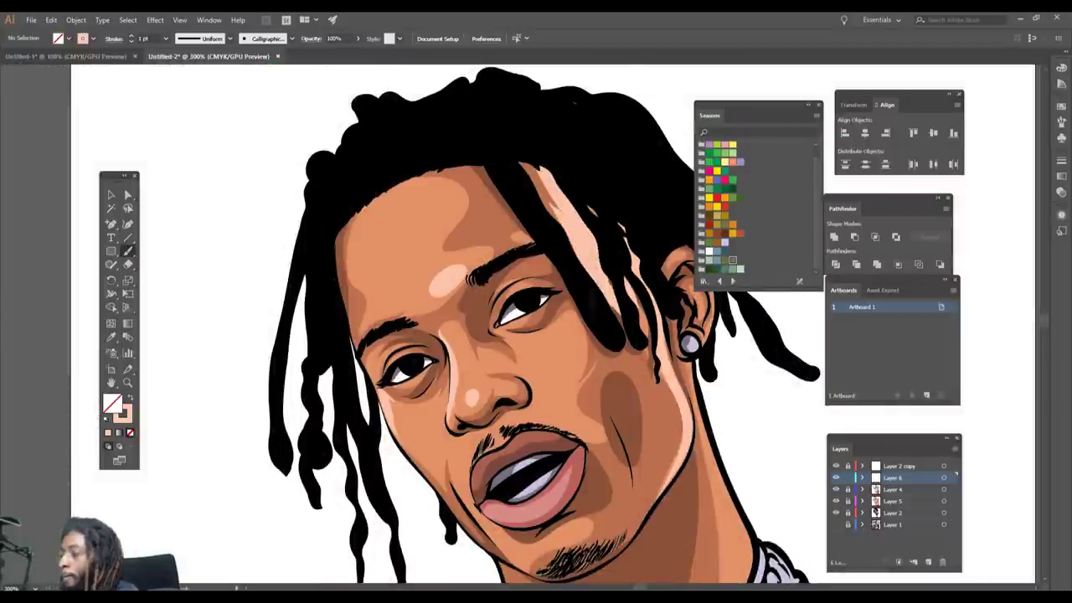
Set the stroke colour to pale peach FFE4D9
scroll(503, 381, "down", 2)
scroll(653, 367, "up", 3)
key("ctrl+minus")
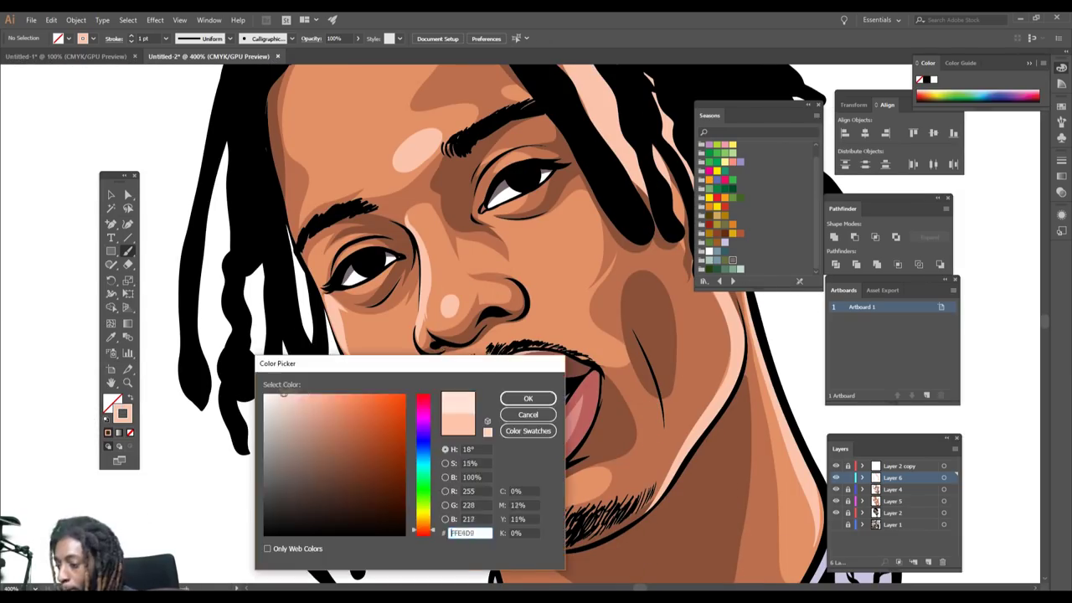
key("Return")
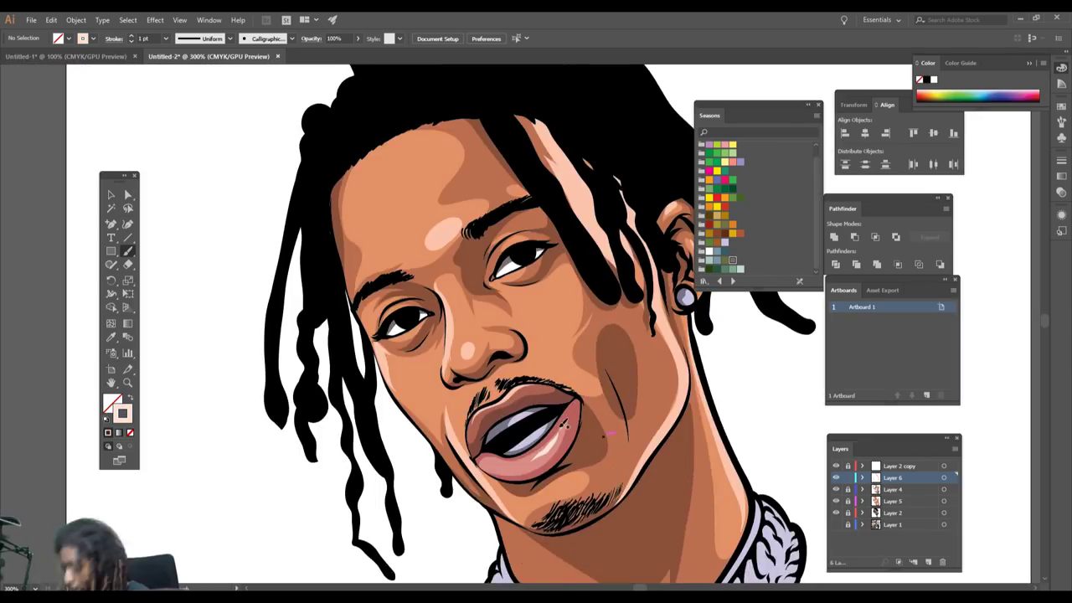
Switch the stroke colour to white and paint highlights on the teeth
scroll(545, 406, "up", 2)
left_click(108, 419)
left_click(130, 396)
left_click_drag(512, 506, 536, 488)
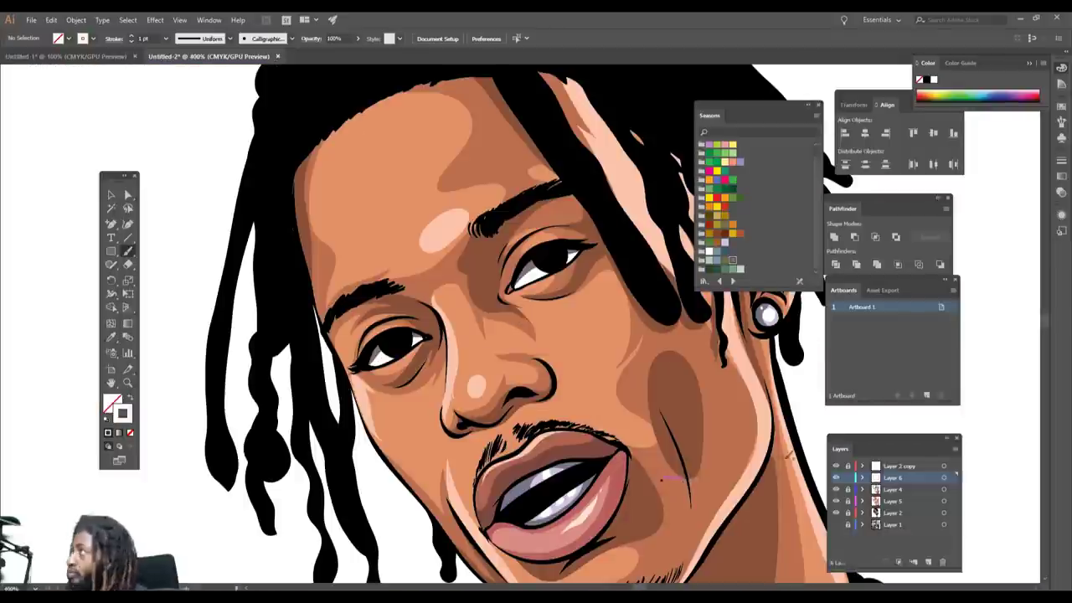
Add a layer between Layer 5 and Layer 2 and paint an F2A383 highlight on the cheek beneath the eye
left_click(928, 562)
left_click_drag(913, 478, 919, 519)
key("i")
left_click(575, 371)
double_click(112, 403)
left_click(329, 400)
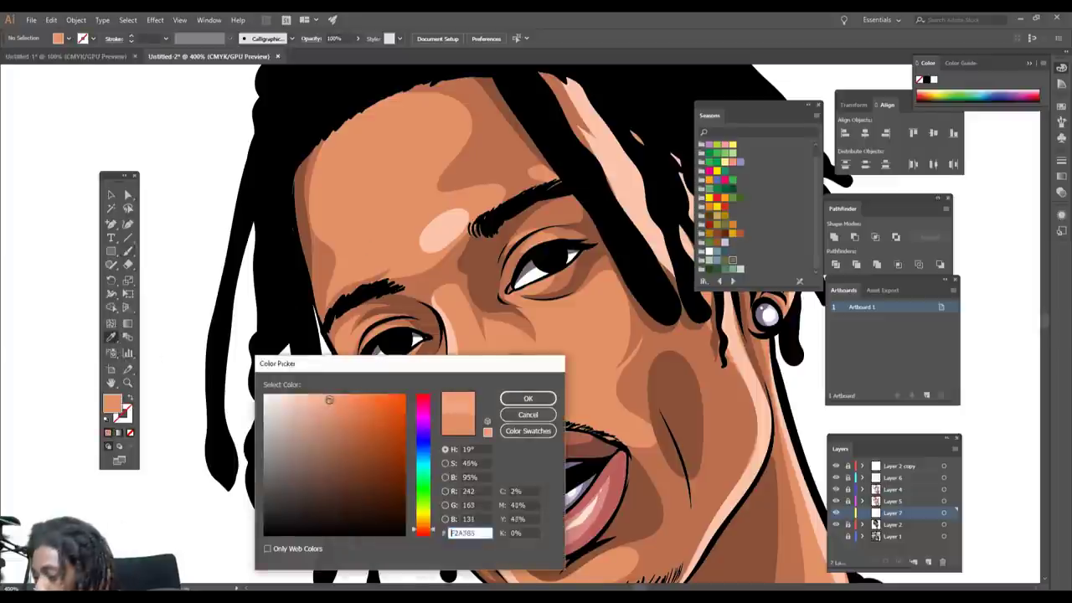
left_click(528, 399)
mouse_move(571, 373)
left_mouse_down()
mouse_move(609, 278)
mouse_move(563, 342)
mouse_move(524, 302)
left_mouse_up()
mouse_move(585, 359)
left_mouse_down()
mouse_move(600, 329)
mouse_move(563, 303)
left_mouse_up()
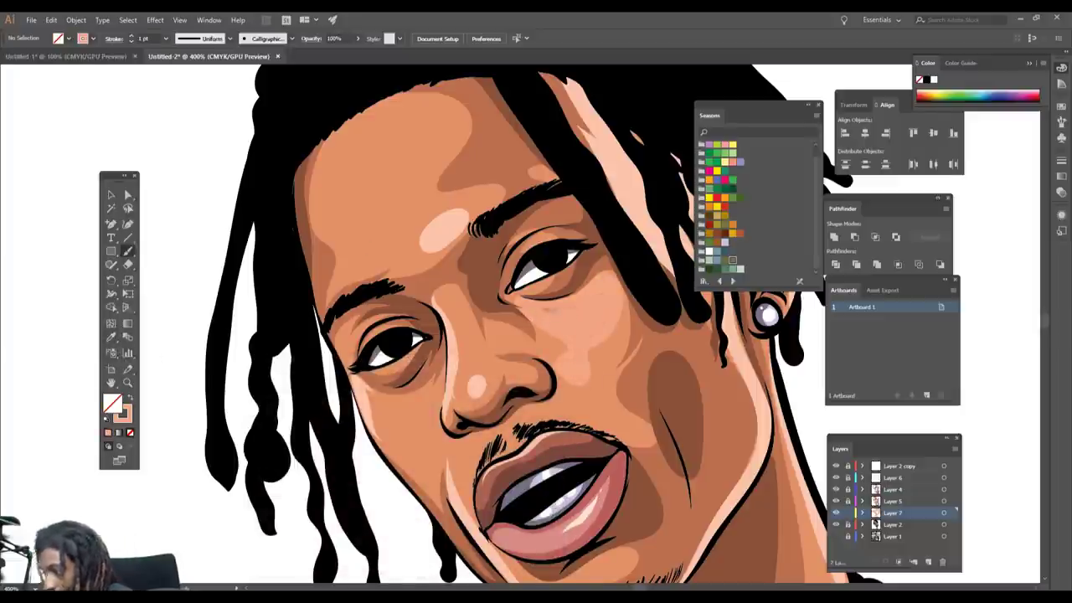
Paint F2A383 mid-tone highlights across the forehead and above the eyebrow
scroll(649, 334, "down", 1)
scroll(483, 171, "up", 1)
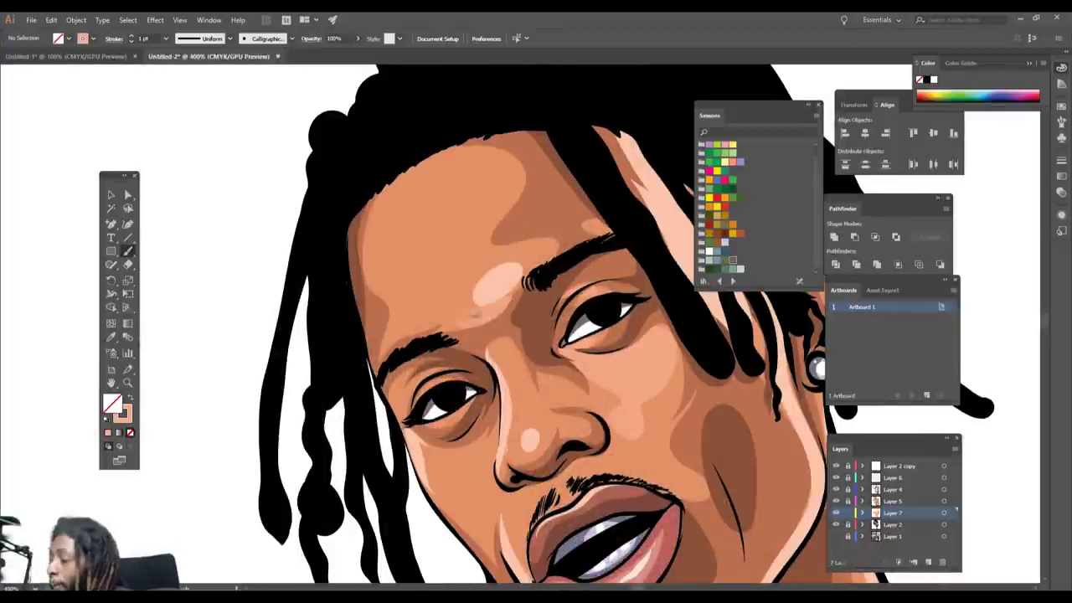
left_click_drag(449, 325, 558, 250)
left_click_drag(381, 360, 433, 275)
mouse_move(393, 312)
left_mouse_down()
mouse_move(430, 258)
mouse_move(462, 239)
left_mouse_up()
mouse_move(362, 287)
left_mouse_down()
mouse_move(410, 233)
mouse_move(429, 171)
left_mouse_up()
Paint more mid-tone highlights on the nose, the cheeks, the chin and the side of the neck
scroll(466, 250, "down", 1)
scroll(621, 464, "up", 1)
mouse_move(442, 320)
left_mouse_down()
mouse_move(442, 374)
mouse_move(375, 385)
mouse_move(433, 356)
left_mouse_up()
left_click_drag(485, 407, 463, 486)
left_click_drag(657, 422, 594, 381)
scroll(617, 477, "down", 1)
left_click_drag(640, 467, 551, 512)
scroll(513, 323, "down", 1)
left_click(99, 57)
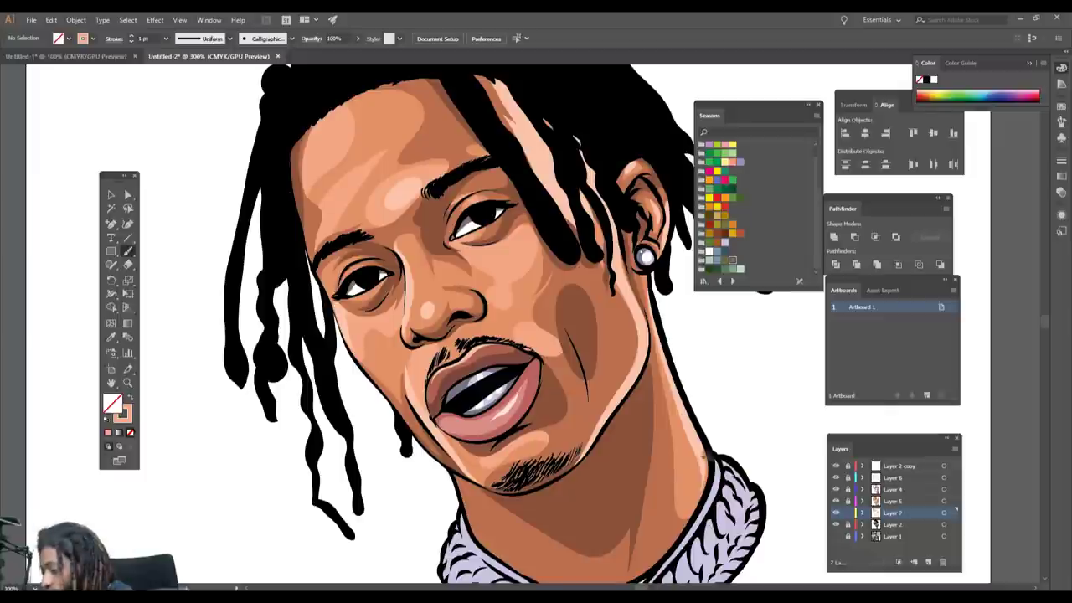
Create a new layer and move it directly beneath Layer 2 copy
scroll(661, 377, "down", 1)
key("ctrl+minus")
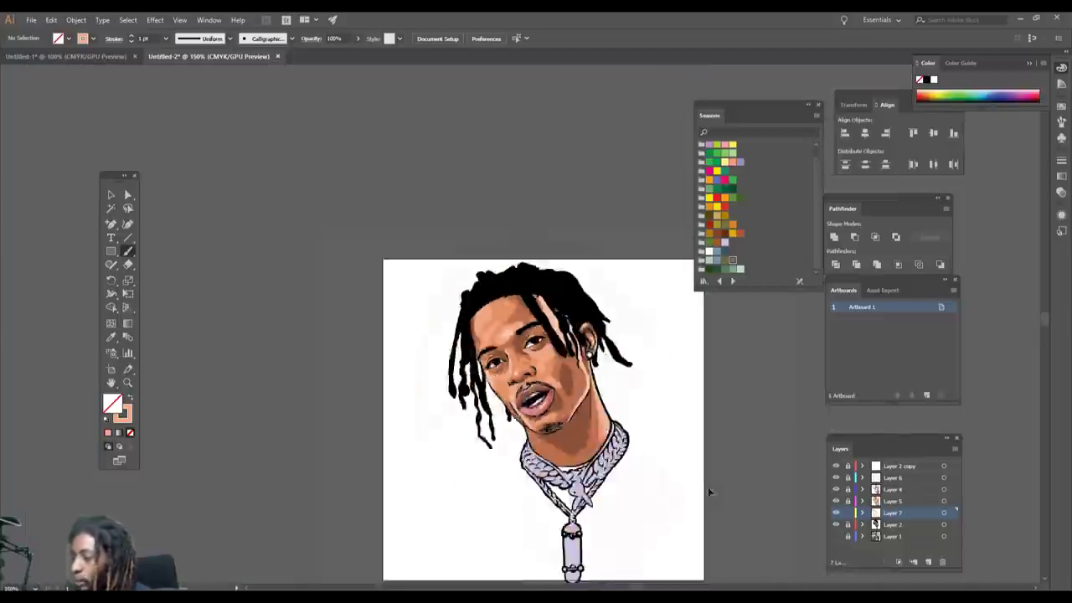
key("ctrl+equal")
key("ctrl+equal")
key("ctrl+equal")
left_click(928, 561)
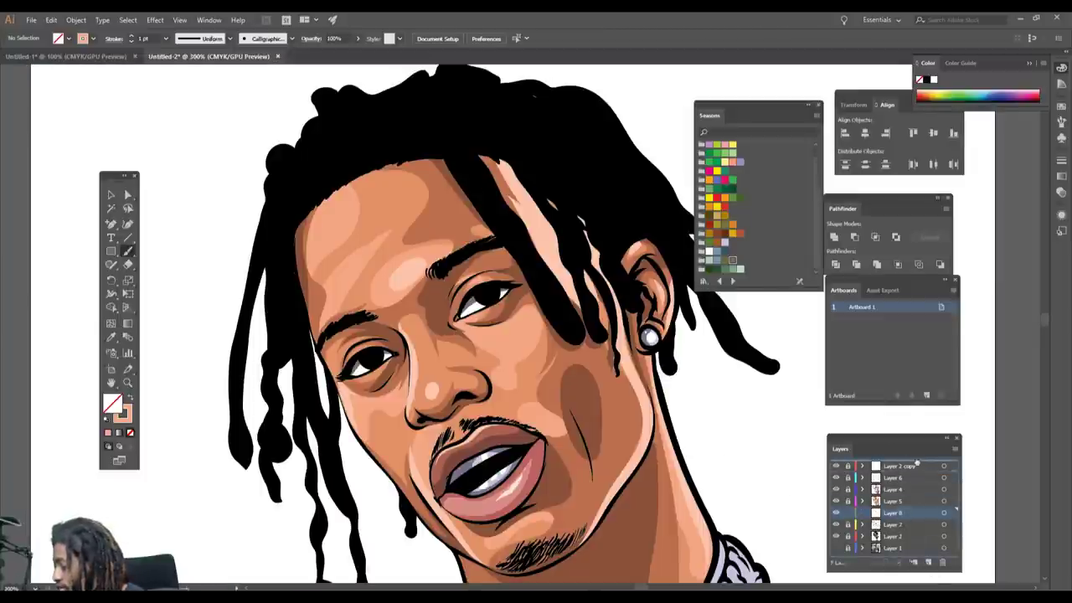
left_click_drag(916, 466, 916, 471)
Sample the neck's shadow colour and darken the stroke to a deep brown
key("ctrl+equal")
key("ctrl+equal")
key("ctrl+equal")
key("i")
left_click(646, 431)
double_click(123, 414)
left_click(347, 494)
left_click(528, 400)
key("ctrl+minus")
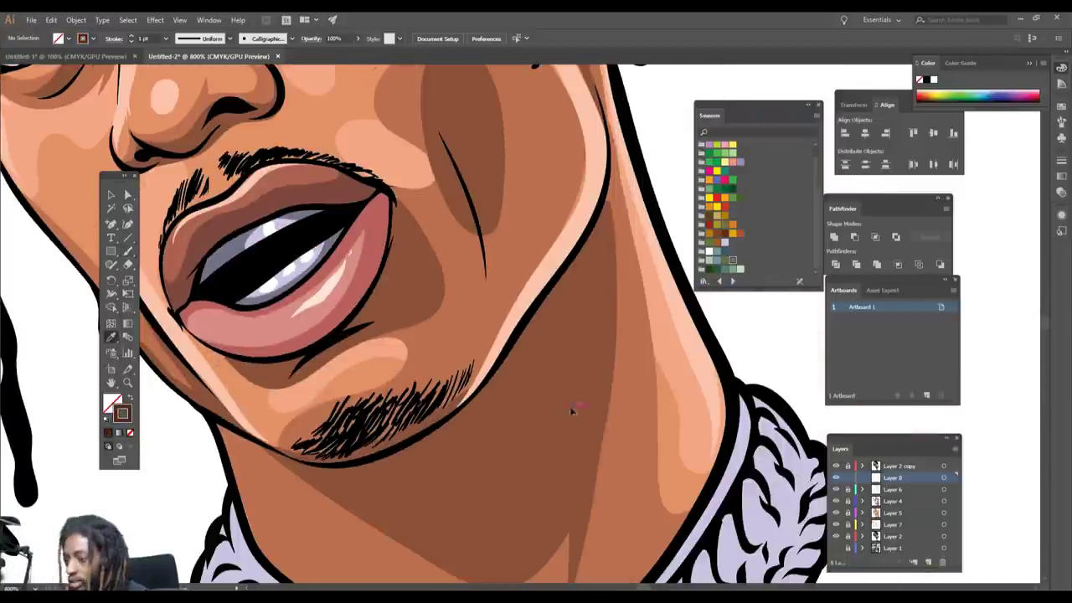
Paint a deep brown shadow on the neck directly beneath the chin and jawline
mouse_move(315, 467)
left_mouse_down()
mouse_move(612, 181)
mouse_move(479, 410)
left_mouse_up()
left_click_drag(460, 423, 591, 234)
left_click_drag(566, 294, 503, 409)
left_click_drag(533, 356, 362, 477)
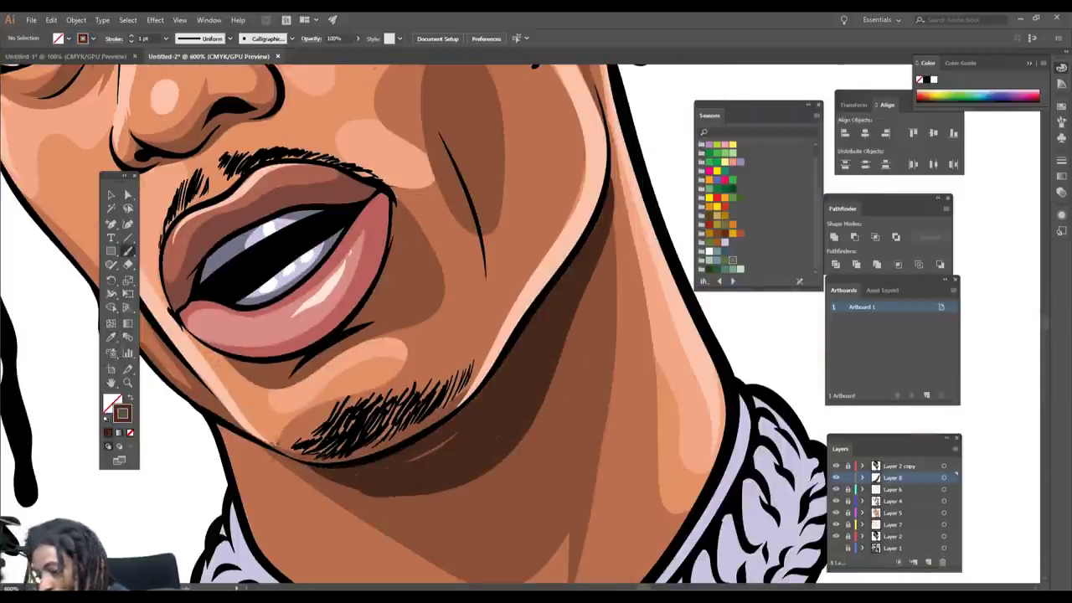
Paint deep brown cast shadows on the skin along the hairline and the hanging dreadlocks
key("ctrl+minus")
key("ctrl+minus")
left_click_drag(481, 185, 530, 401)
left_click_drag(408, 195, 535, 377)
left_click_drag(277, 249, 270, 345)
Paint deep brown shading around the eyes, at the inner corner, the eyelid crease and the under-eye fold
scroll(536, 335, "down", 3)
scroll(502, 377, "up", 4)
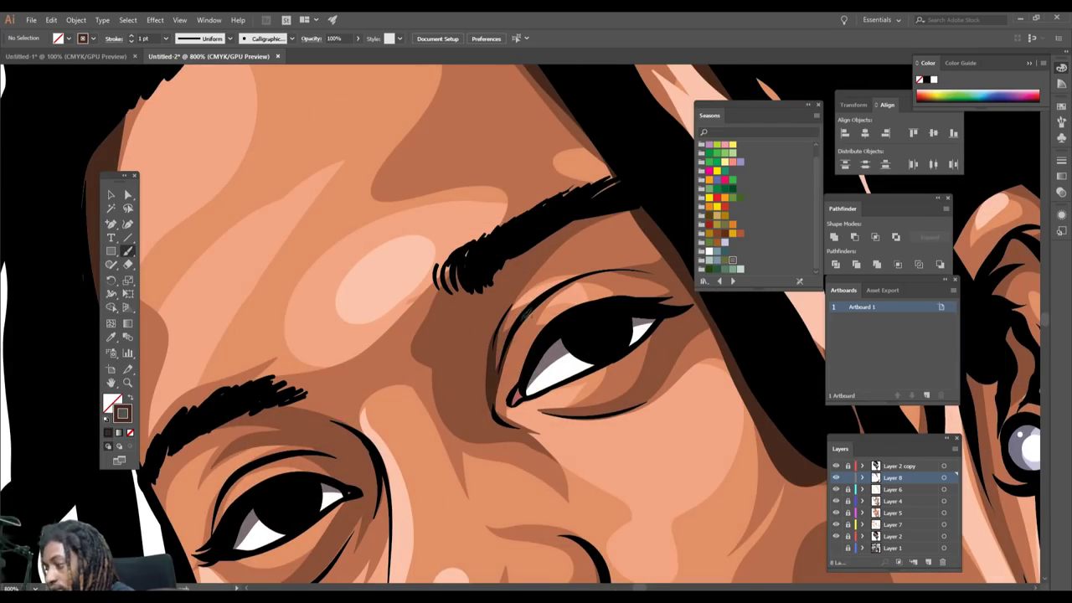
scroll(513, 442, "down", 3)
scroll(467, 270, "up", 4)
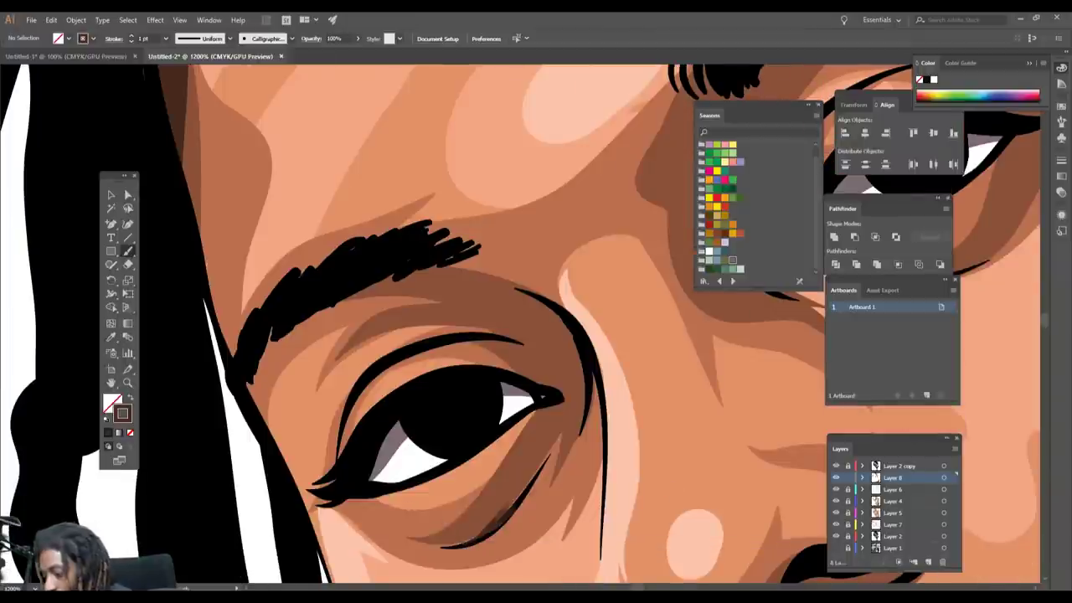
mouse_move(460, 275)
left_mouse_down()
mouse_move(569, 388)
mouse_move(546, 324)
left_mouse_up()
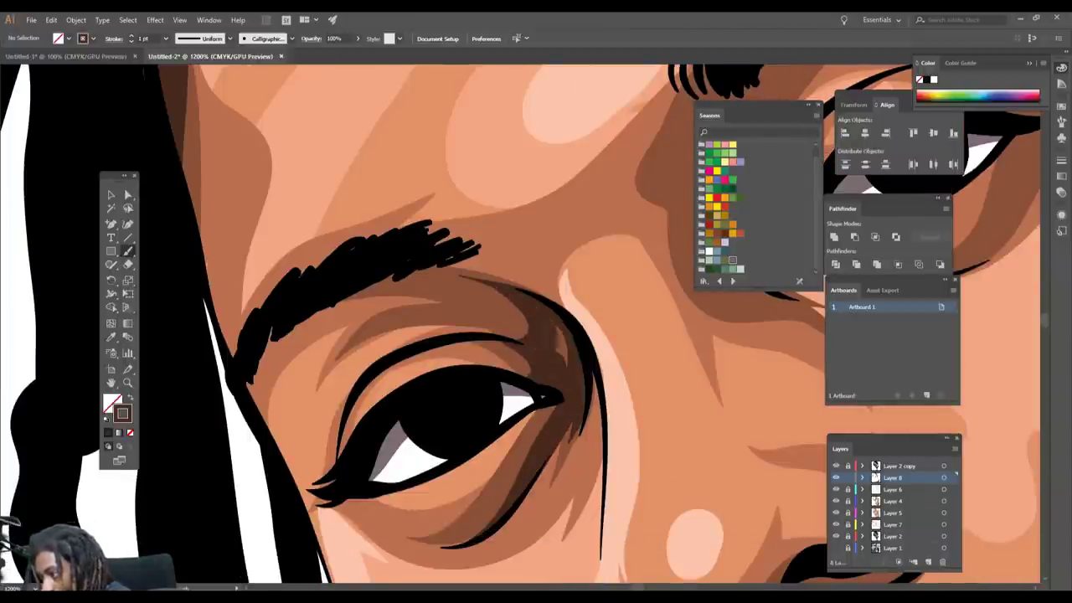
scroll(619, 456, "down", 4)
scroll(578, 304, "up", 4)
mouse_move(610, 298)
left_mouse_down()
mouse_move(591, 374)
mouse_move(630, 247)
mouse_move(645, 237)
left_mouse_up()
Paint deep brown shading behind the moustache hairs and along the underside of the nose
scroll(695, 425, "down", 3)
scroll(695, 425, "up", 2)
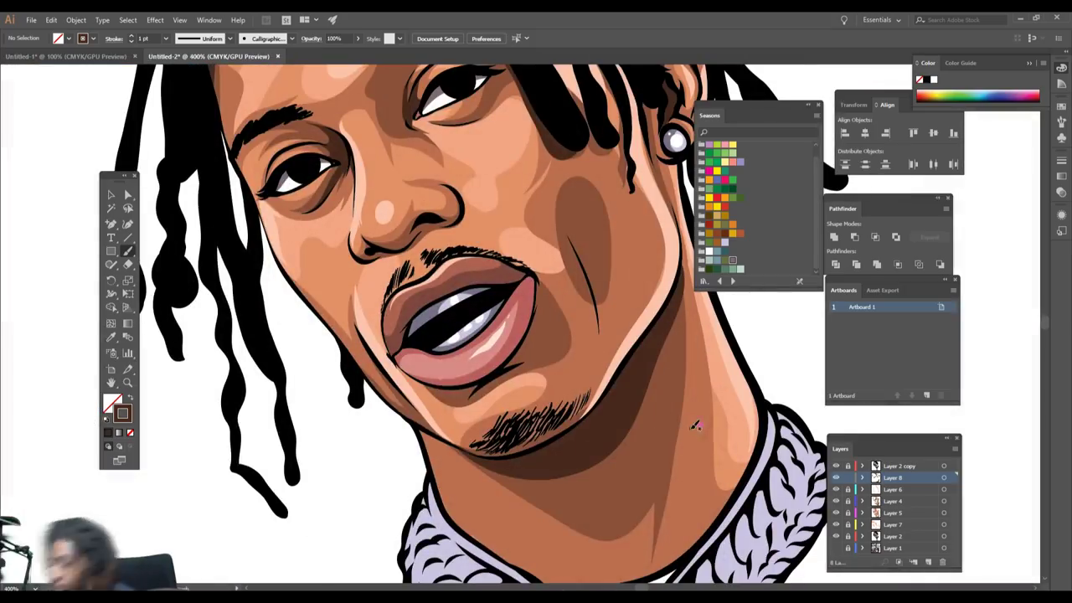
scroll(394, 214, "up", 2)
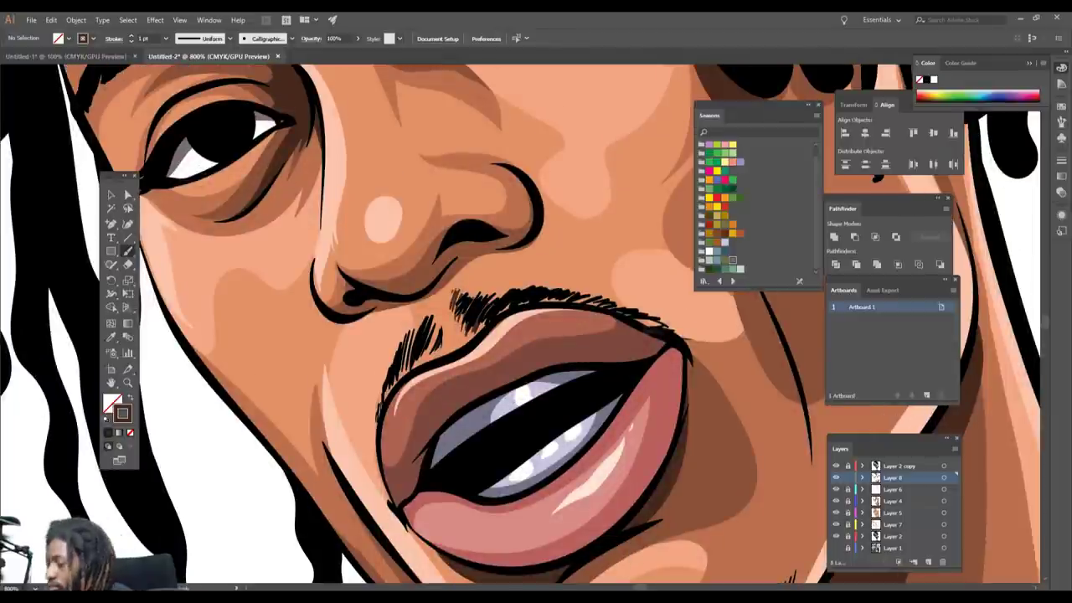
left_click_drag(500, 304, 658, 323)
left_click_drag(443, 338, 401, 374)
left_click_drag(419, 322, 427, 308)
mouse_move(337, 315)
left_mouse_down()
mouse_move(425, 293)
mouse_move(538, 221)
left_mouse_up()
left_click_drag(442, 315, 457, 273)
Set the stroke colour to dark grey-violet 5E5A70 for the chain shadows
scroll(519, 325, "down", 5)
scroll(646, 461, "up", 3)
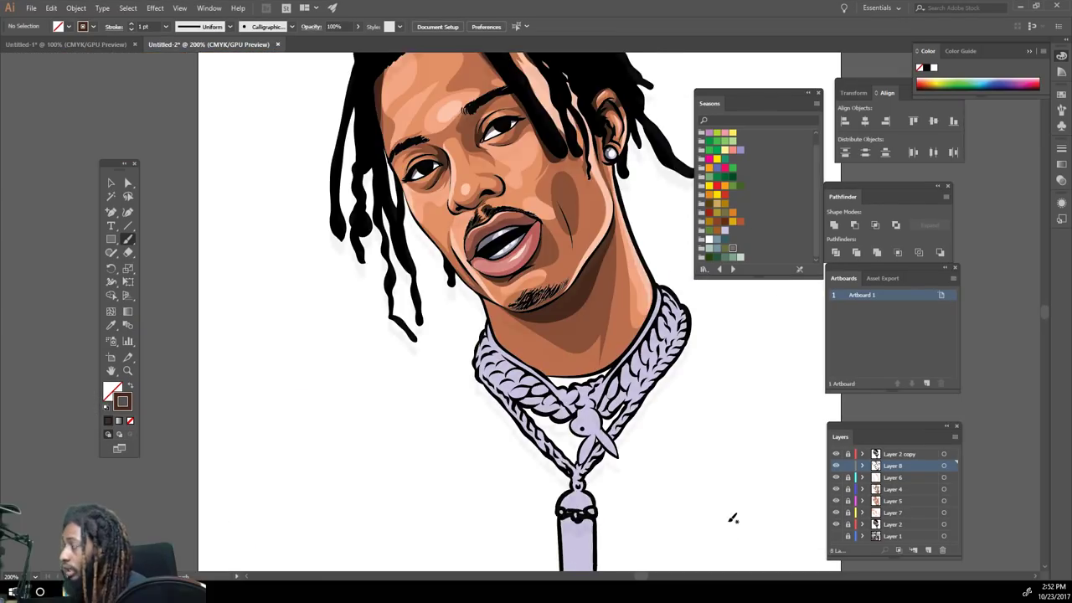
scroll(732, 519, "up", 5)
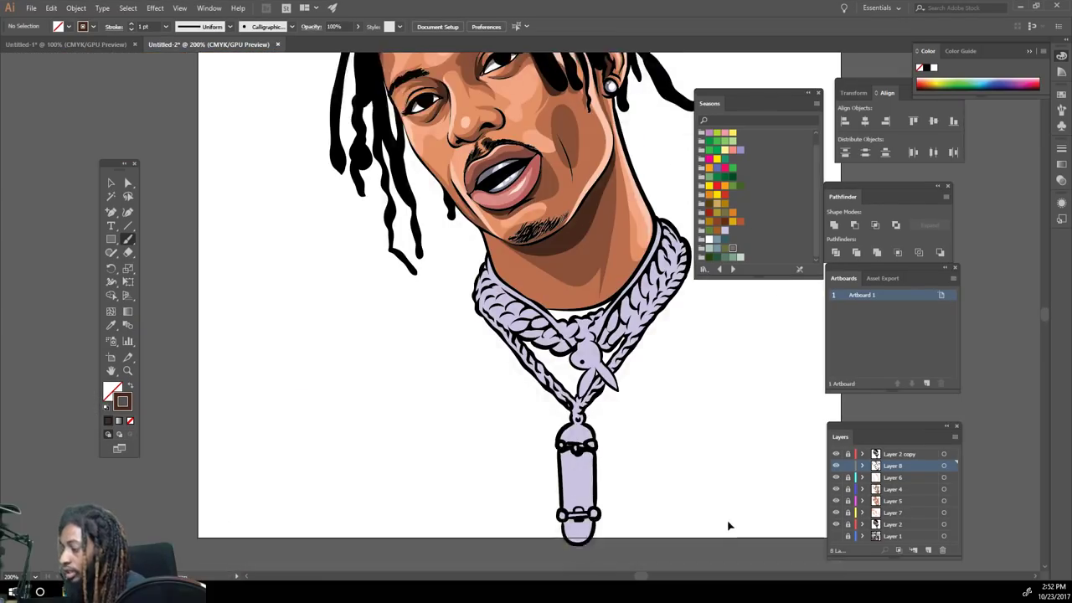
scroll(732, 515, "up", 2)
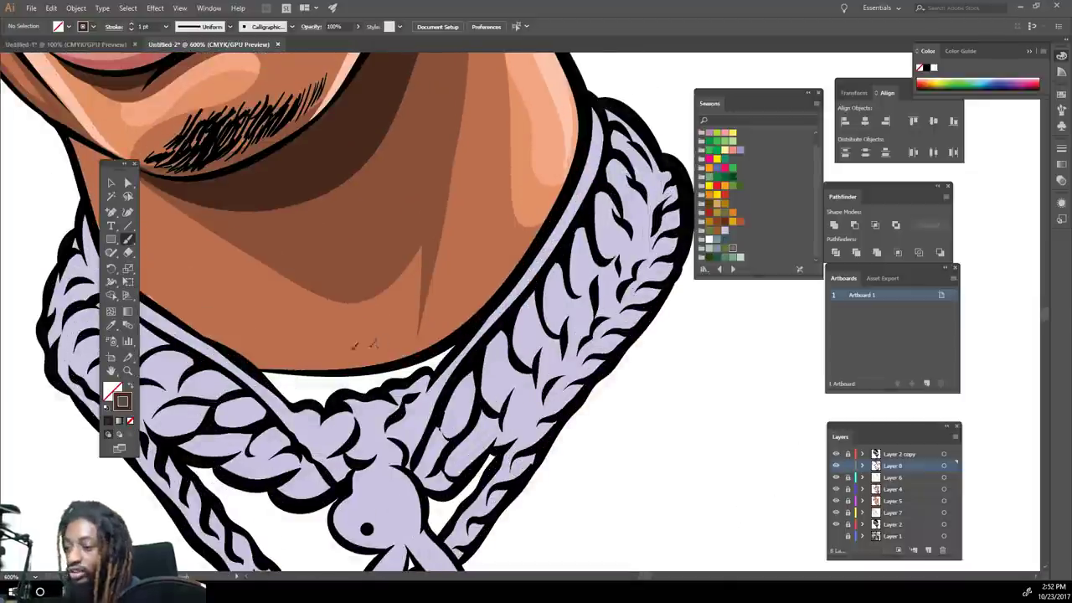
scroll(308, 251, "up", 8)
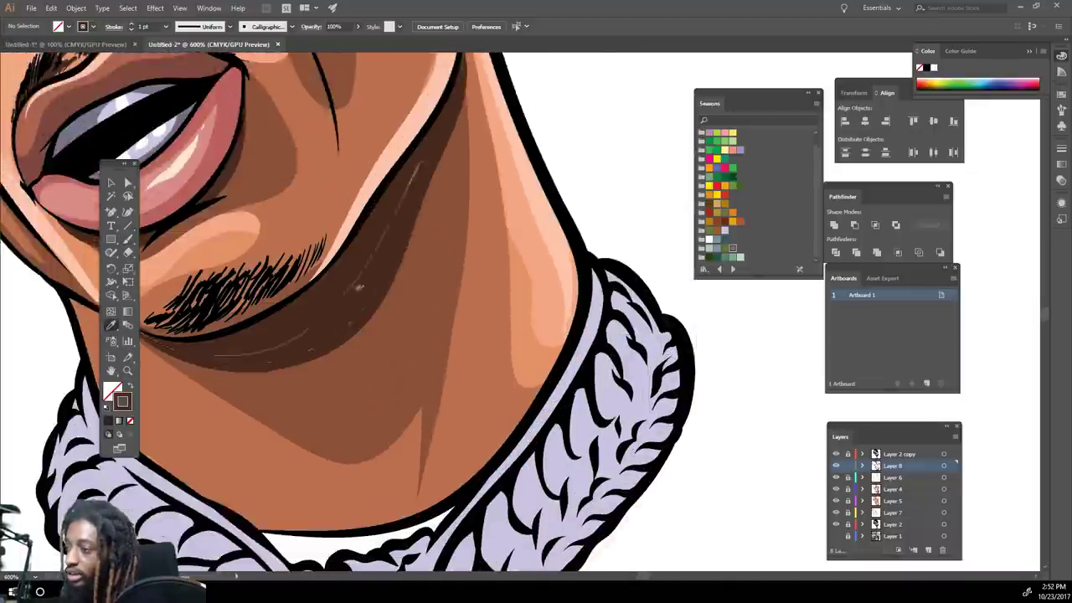
scroll(477, 168, "up", 3)
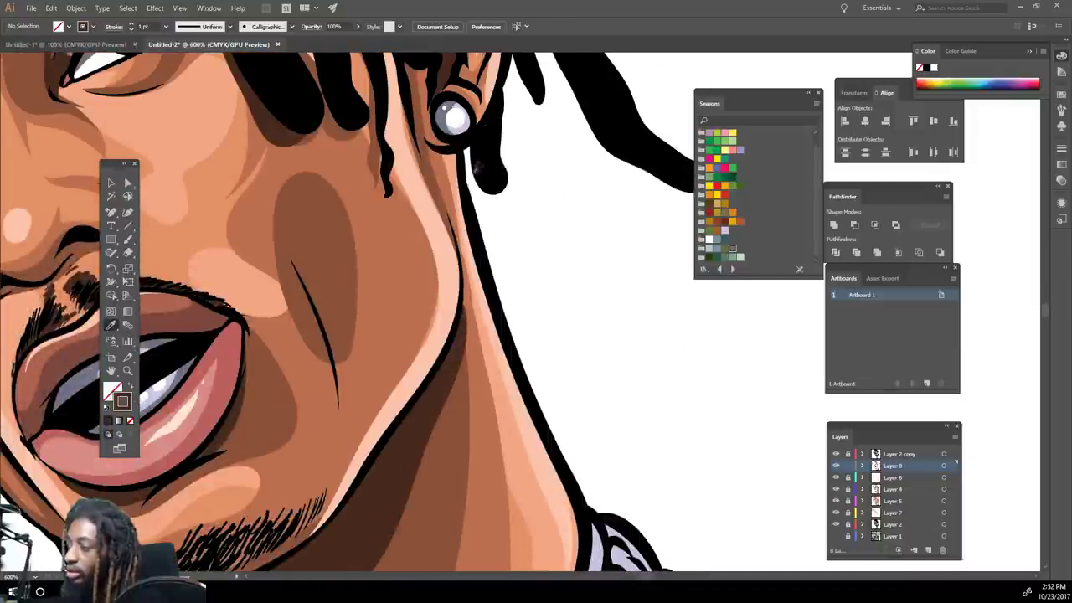
scroll(435, 224, "down", 10)
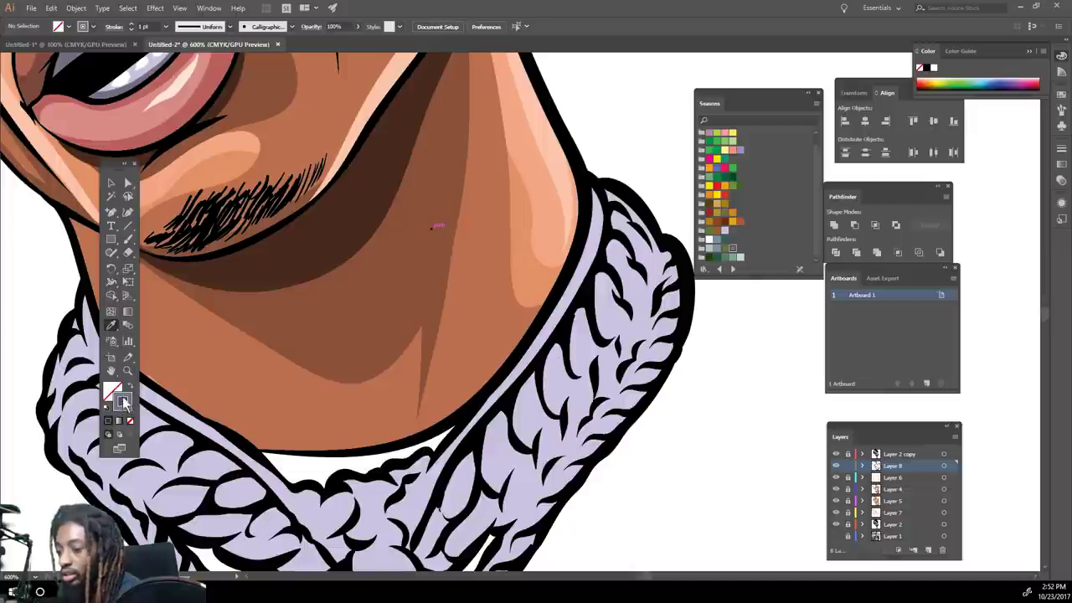
double_click(121, 402)
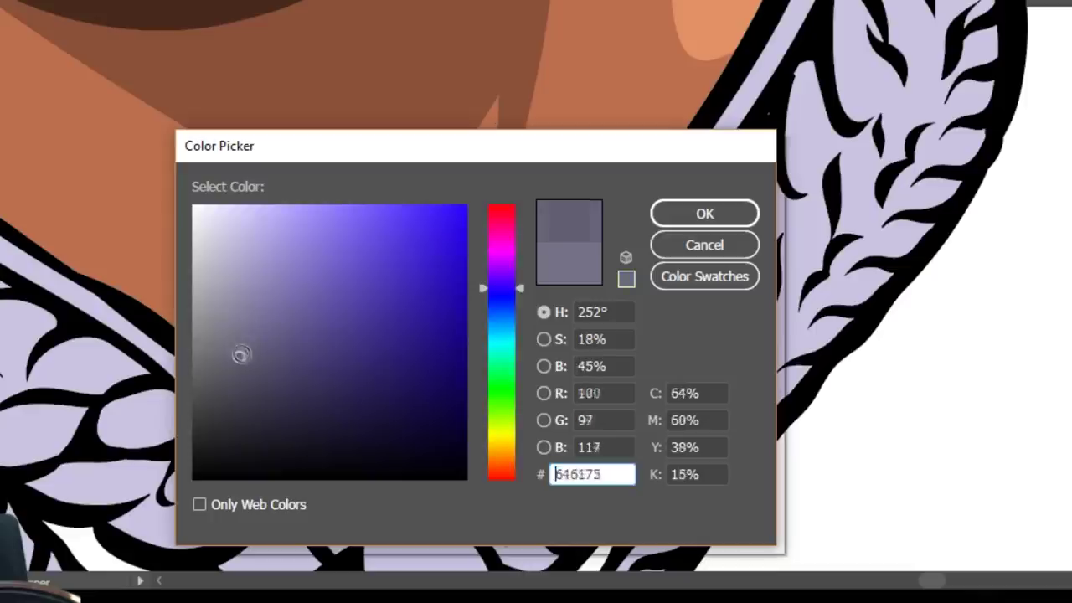
left_click_drag(243, 348, 247, 359)
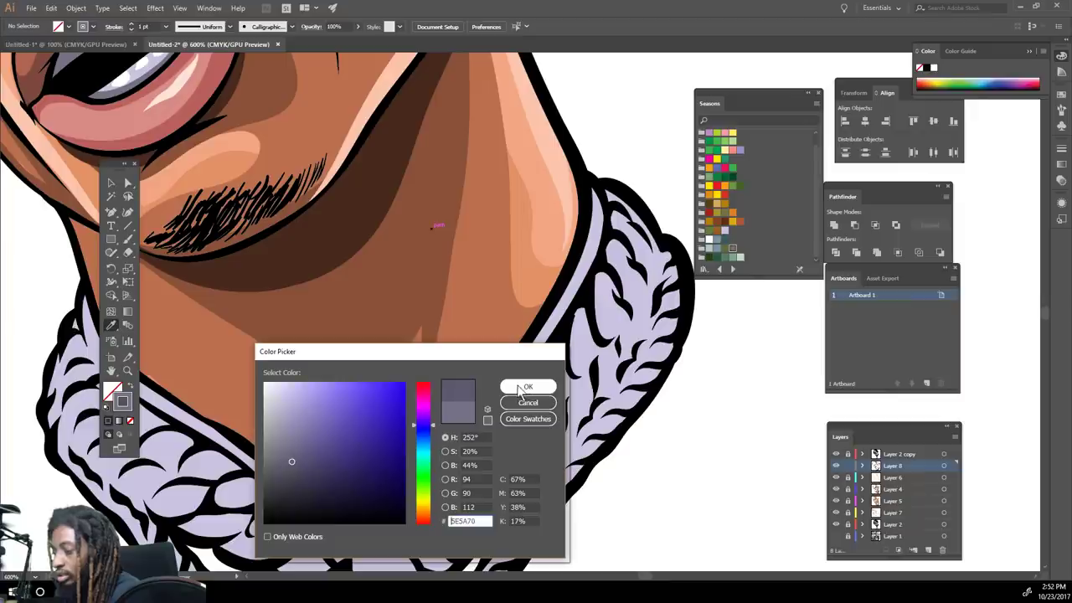
left_click(669, 213)
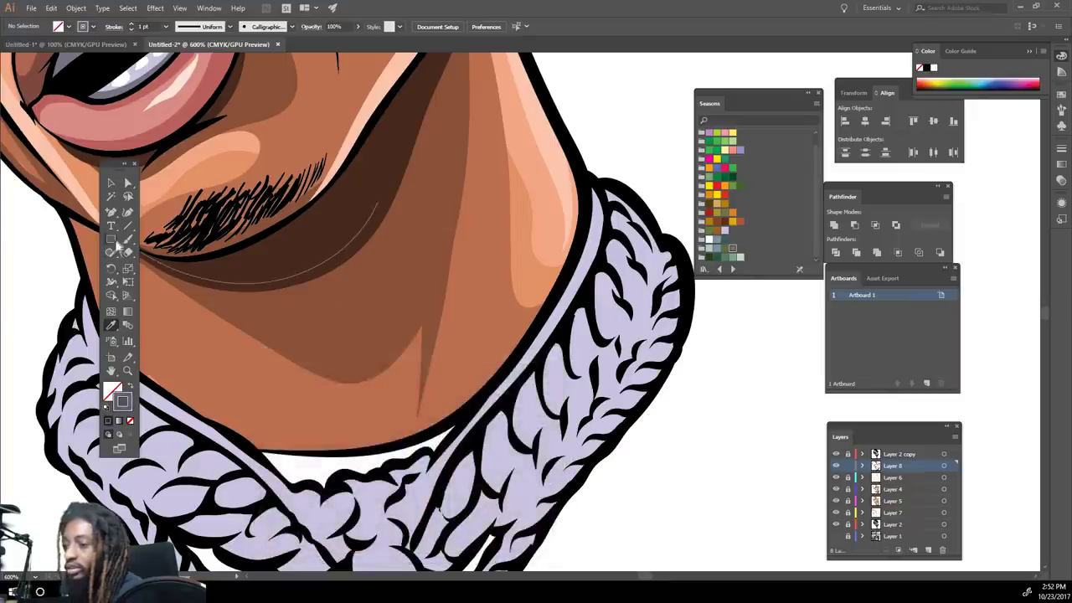
Paint grey-violet shadows along the edges of the thick chain's links on the side below the earring
scroll(155, 242, "down", 2)
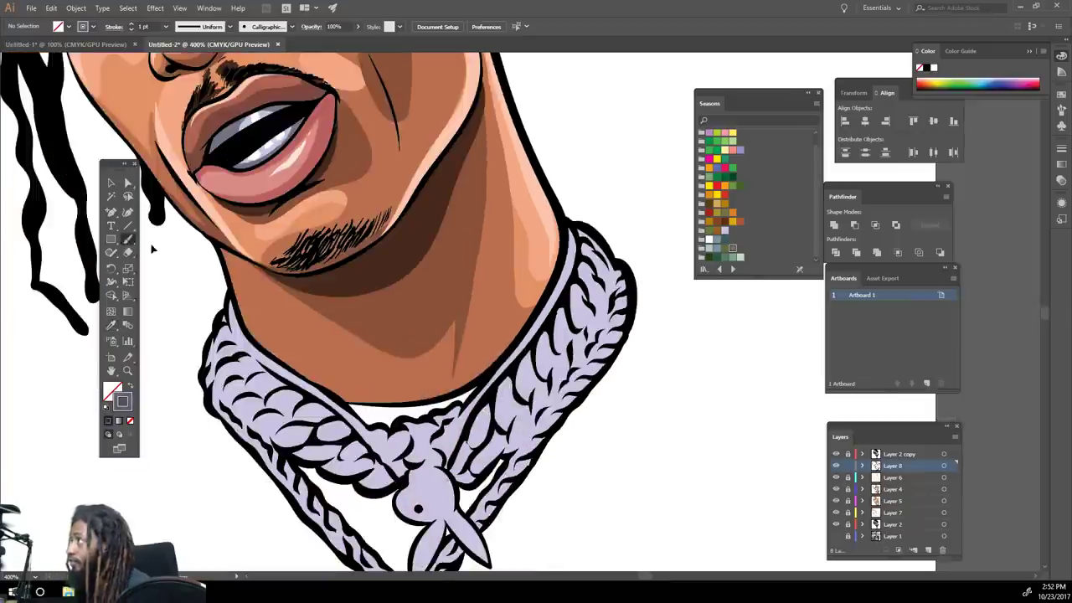
scroll(227, 294, "up", 6)
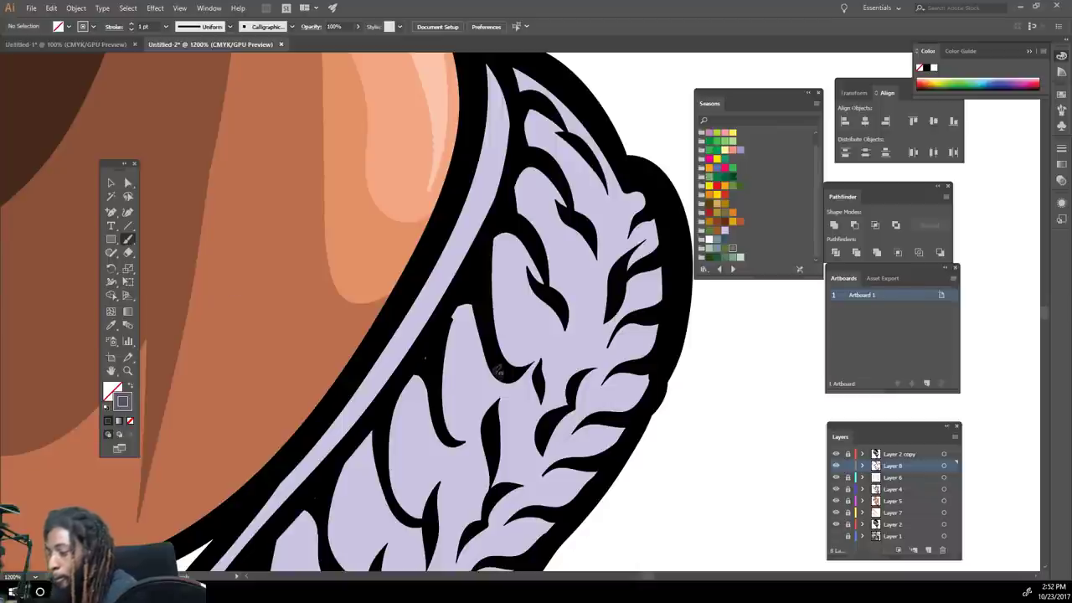
left_click_drag(465, 307, 490, 363)
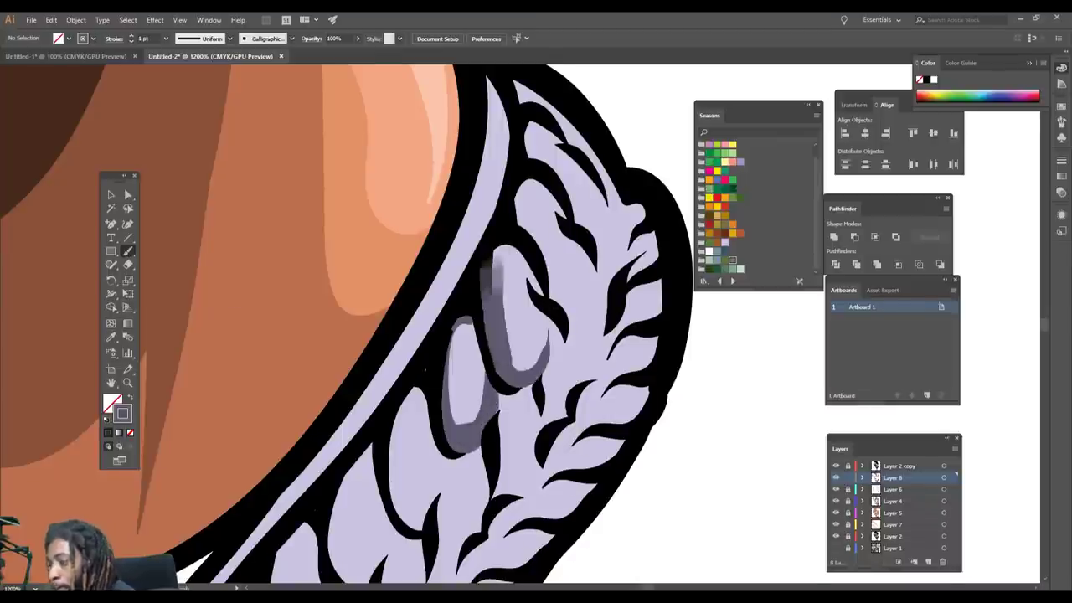
left_click_drag(488, 266, 502, 247)
mouse_move(573, 262)
left_mouse_down()
mouse_move(523, 220)
mouse_move(534, 182)
left_mouse_up()
left_click_drag(577, 224, 530, 124)
scroll(544, 134, "up", 1)
left_click_drag(584, 201, 512, 132)
scroll(544, 142, "down", 1)
mouse_move(616, 204)
left_mouse_down()
mouse_move(618, 277)
mouse_move(578, 377)
mouse_move(544, 391)
left_mouse_up()
scroll(578, 377, "down", 1)
mouse_move(535, 348)
left_mouse_down()
mouse_move(506, 418)
mouse_move(494, 410)
left_mouse_up()
scroll(540, 358, "down", 1)
mouse_move(492, 337)
left_mouse_down()
mouse_move(468, 436)
mouse_move(443, 454)
left_mouse_up()
left_click_drag(449, 370, 396, 419)
left_click_drag(418, 300, 423, 437)
scroll(473, 486, "down", 3)
scroll(474, 485, "up", 1)
left_click_drag(518, 398, 498, 419)
left_click_drag(506, 354, 488, 418)
left_click_drag(492, 327, 470, 397)
left_click_drag(493, 394, 464, 461)
mouse_move(457, 360)
left_mouse_down()
mouse_move(444, 442)
mouse_move(410, 459)
left_mouse_up()
scroll(444, 443, "down", 1)
left_click_drag(445, 415, 403, 464)
left_click_drag(419, 460, 380, 484)
left_click_drag(395, 420, 372, 480)
left_click_drag(423, 367, 397, 429)
scroll(410, 427, "down", 1)
left_click_drag(462, 442, 427, 475)
Shade the chain's inner band along the neck and the small braided links on its outer edge
mouse_move(422, 462)
left_mouse_down()
mouse_move(405, 485)
mouse_move(579, 285)
left_mouse_up()
left_click_drag(571, 274, 601, 259)
left_click_drag(589, 249, 615, 239)
left_click_drag(603, 227, 629, 210)
mouse_move(605, 200)
left_mouse_down()
mouse_move(634, 185)
mouse_move(635, 161)
left_mouse_up()
key("ctrl+minus")
key("ctrl+minus")
key("ctrl+minus")
key("ctrl+minus")
key("ctrl+minus")
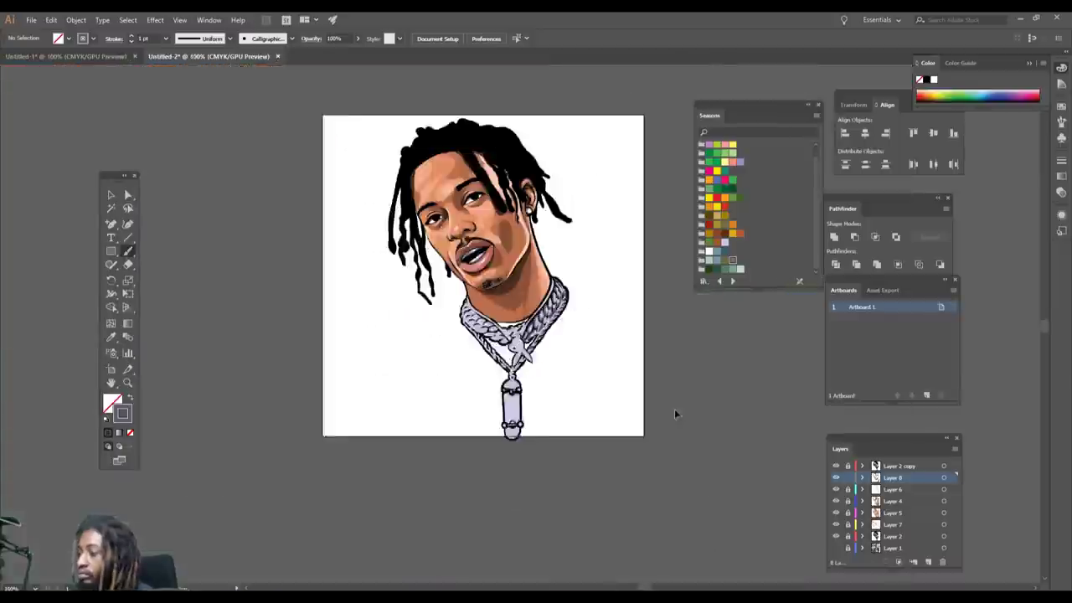
Paint grey-violet shadows on the rabbit pendant and the chain links just above it
scroll(529, 362, "up", 3)
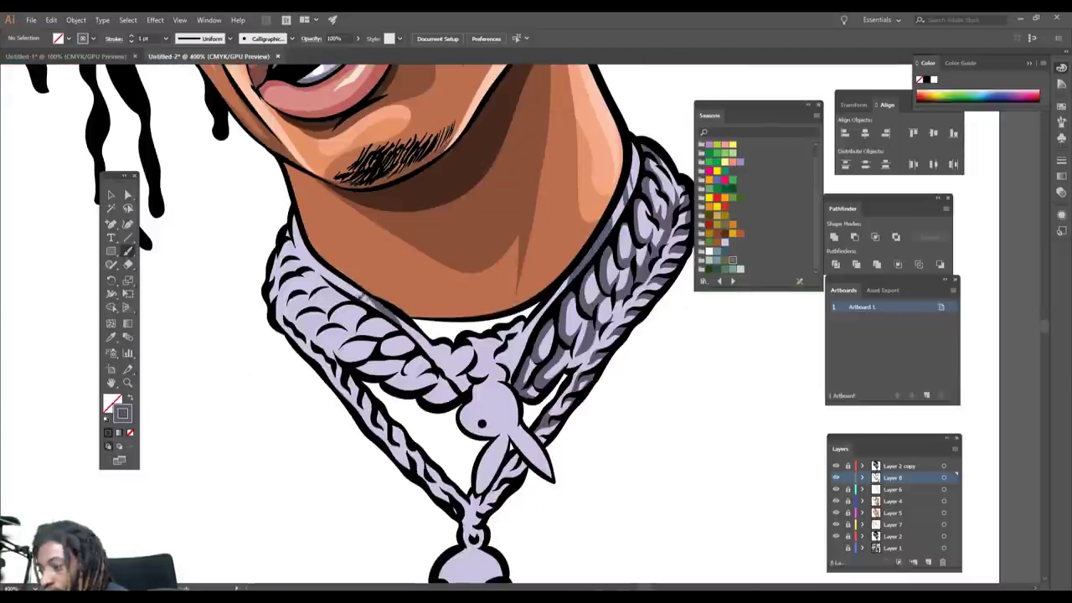
mouse_move(507, 454)
left_mouse_down()
mouse_move(498, 382)
mouse_move(521, 332)
left_mouse_up()
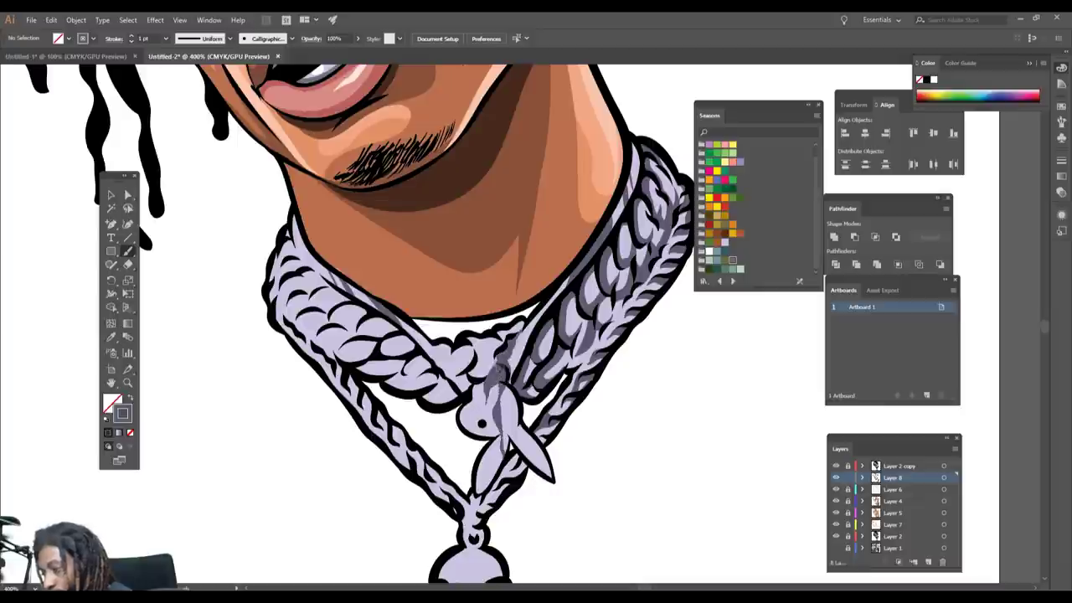
left_click_drag(462, 392, 485, 335)
left_click_drag(450, 373, 425, 339)
left_click_drag(457, 405, 430, 365)
key("ctrl+minus")
key("ctrl+minus")
key("ctrl+minus")
Shade the links of the thick chain on the opposite side of the neck
scroll(502, 276, "up", 3)
mouse_move(390, 447)
left_mouse_down()
mouse_move(452, 428)
mouse_move(452, 466)
mouse_move(420, 474)
mouse_move(433, 413)
mouse_move(409, 397)
left_mouse_up()
mouse_move(338, 432)
left_mouse_down()
mouse_move(377, 406)
mouse_move(358, 384)
mouse_move(370, 370)
left_mouse_up()
key("ctrl+minus")
key("ctrl+minus")
key("ctrl+minus")
scroll(589, 355, "up", 3)
mouse_move(193, 335)
left_mouse_down()
mouse_move(216, 307)
mouse_move(217, 251)
left_mouse_up()
Paint grey-violet shadows down the thin lower chain to the ring above the skateboard pendant
scroll(607, 341, "down", 3)
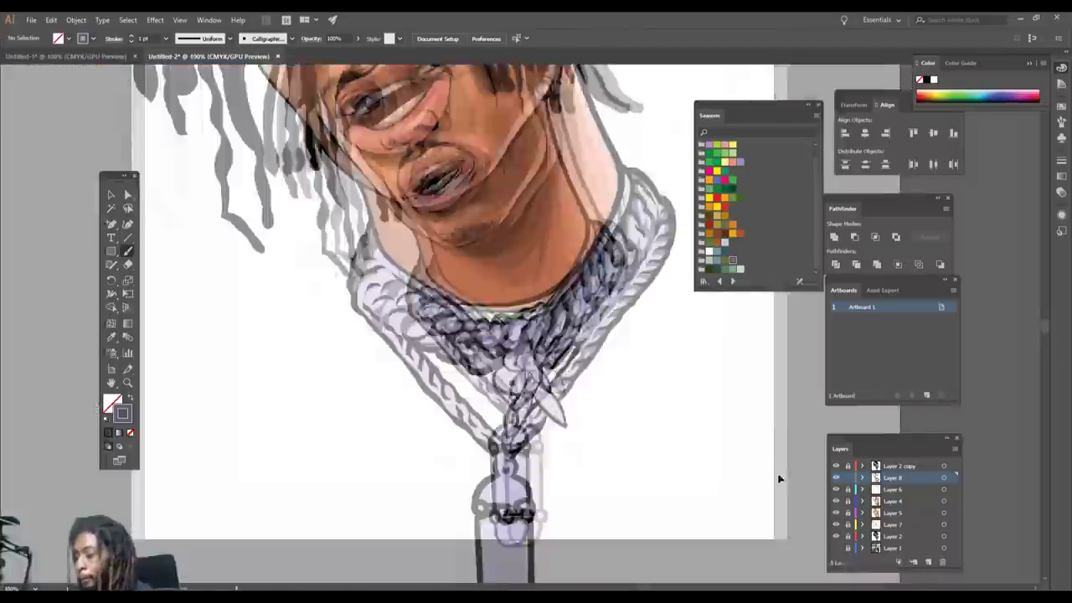
scroll(543, 374, "up", 3)
left_click_drag(437, 450, 418, 391)
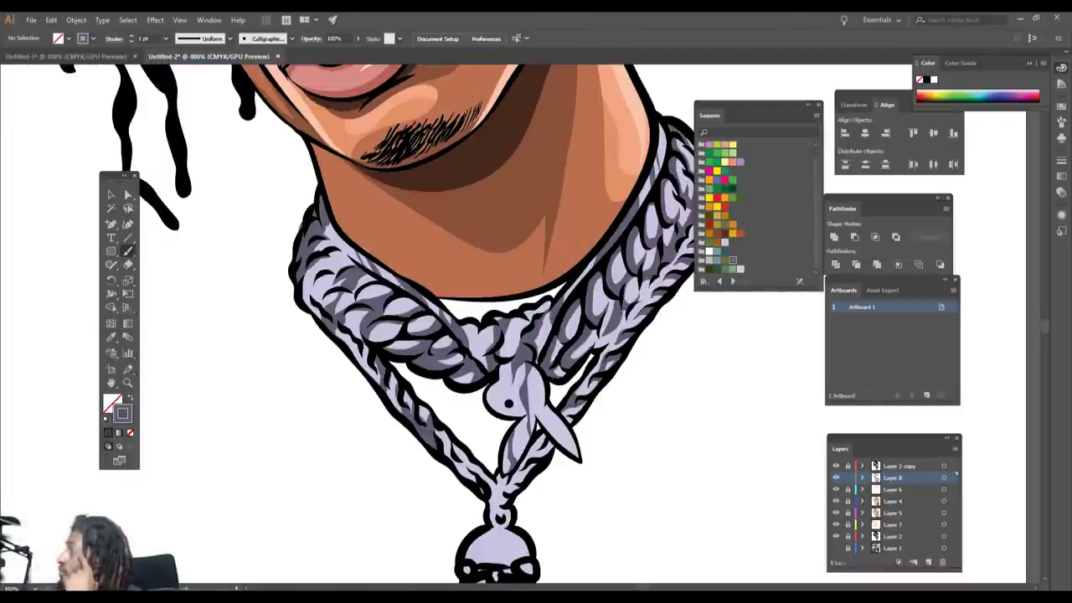
left_click_drag(363, 368, 381, 328)
left_click_drag(465, 456, 504, 525)
Shade the skateboard pendant along its edge, around its trucks and across its lower end
scroll(504, 502, "down", 4)
left_click_drag(505, 296, 496, 533)
left_click_drag(528, 419, 503, 536)
left_click_drag(486, 305, 475, 337)
mouse_move(470, 373)
left_mouse_down()
mouse_move(505, 358)
mouse_move(471, 378)
left_mouse_up()
left_click_drag(506, 360, 530, 363)
left_click_drag(531, 492, 475, 495)
scroll(646, 478, "down", 6)
scroll(705, 469, "up", 2)
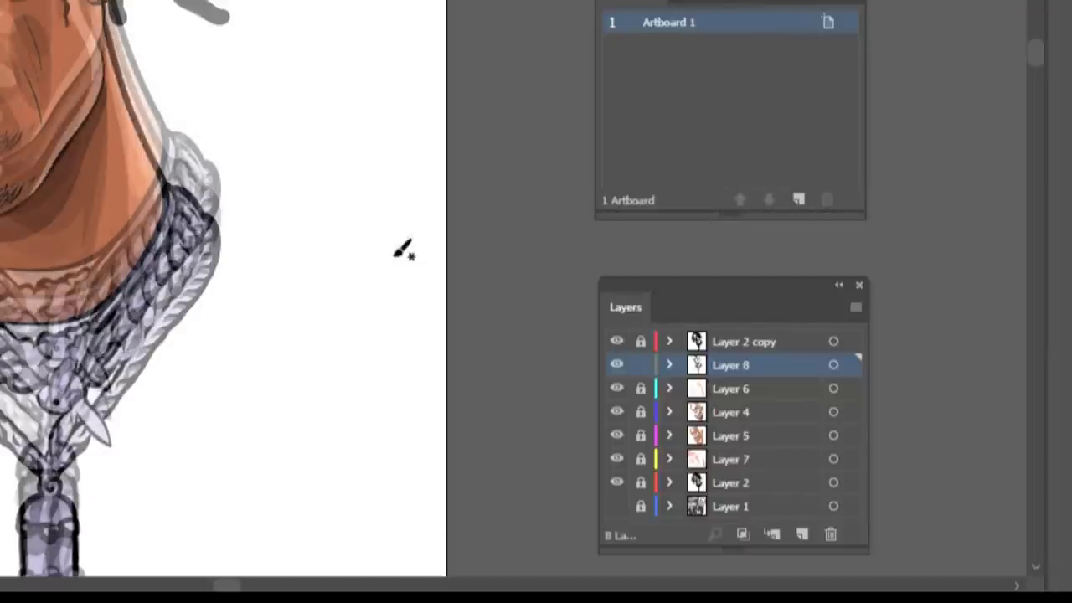
Lock Layer 8, then add a new layer and move it above Layer 2 copy
left_click(640, 365)
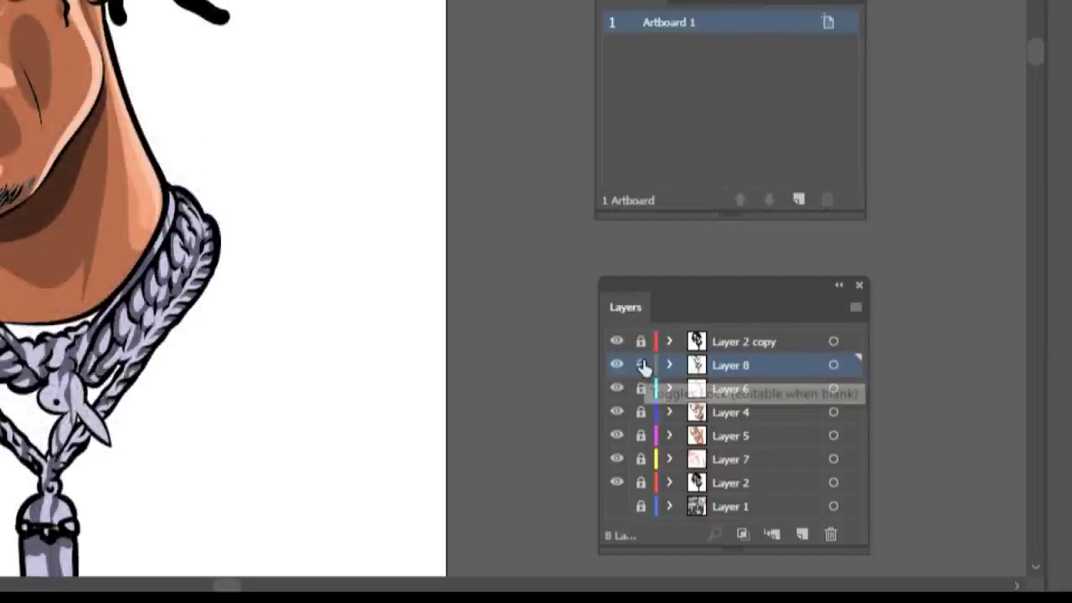
left_click(801, 533)
left_click_drag(765, 365, 766, 331)
Set the stroke colour to dark purplish grey 4B434C for the hair highlights
scroll(66, 484, "up", 6)
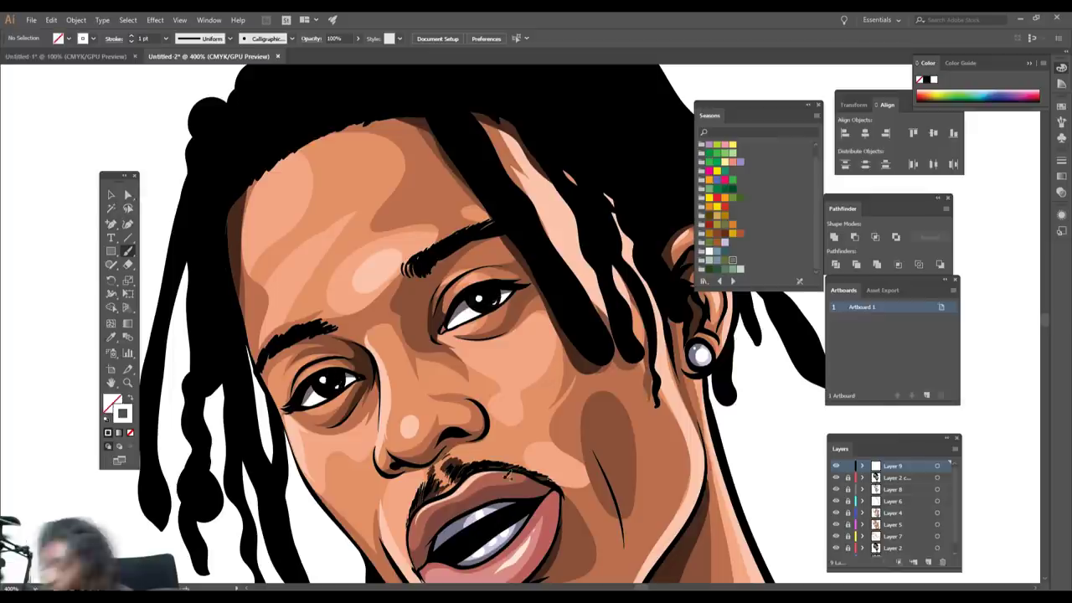
scroll(728, 474, "down", 3)
scroll(727, 474, "up", 2)
double_click(124, 414)
left_click(424, 437)
left_click(280, 492)
left_click(425, 419)
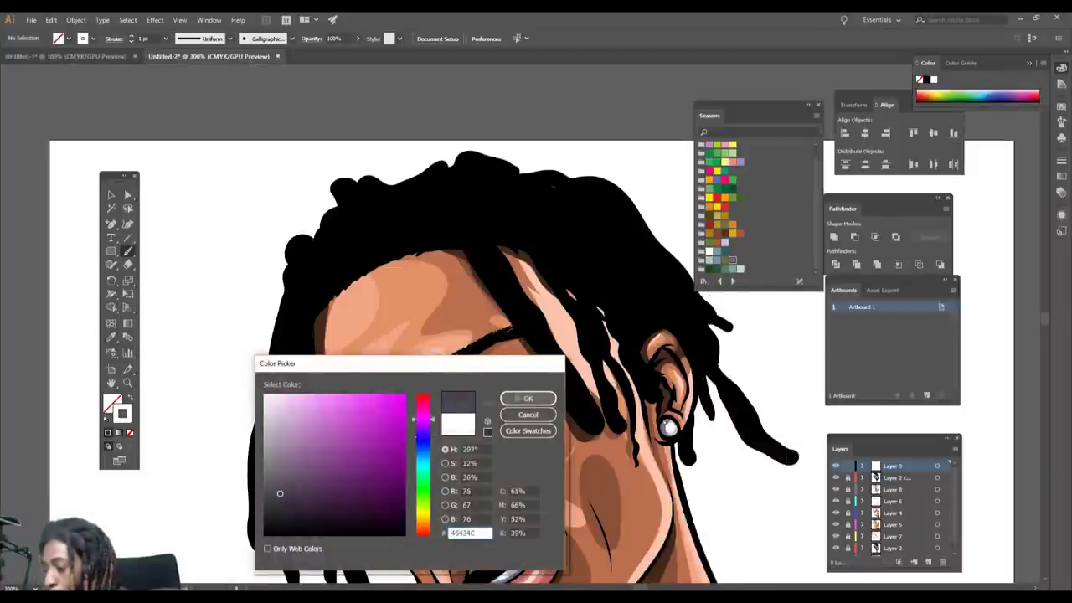
key("Return")
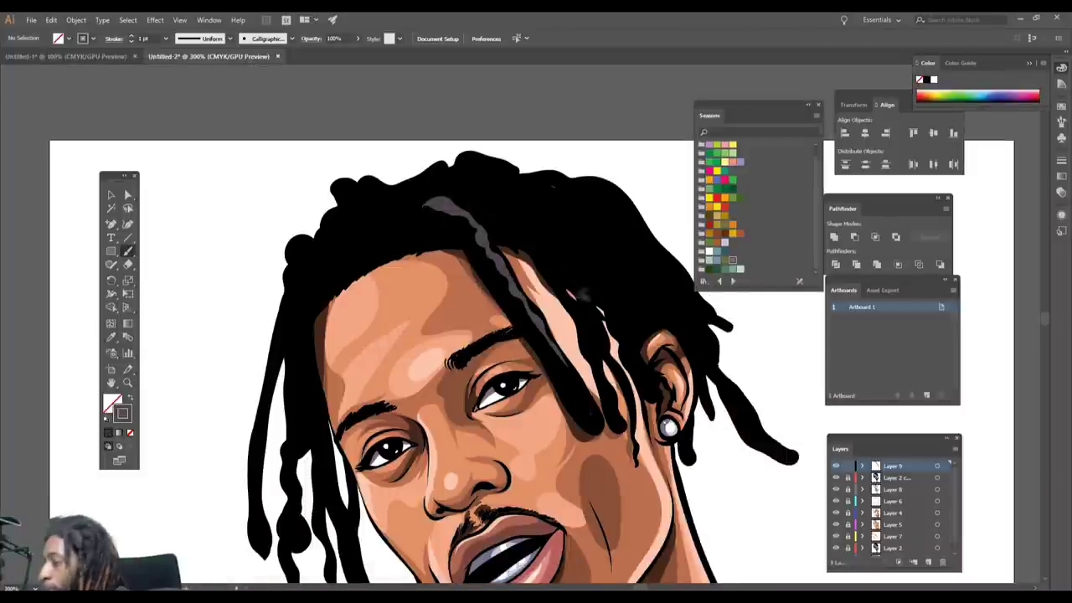
Paint purplish grey highlight strands along the dreadlocks on the crown and down both sides of the head
left_click_drag(549, 258, 467, 181)
mouse_move(708, 351)
left_mouse_down()
mouse_move(546, 189)
mouse_move(525, 182)
left_mouse_up()
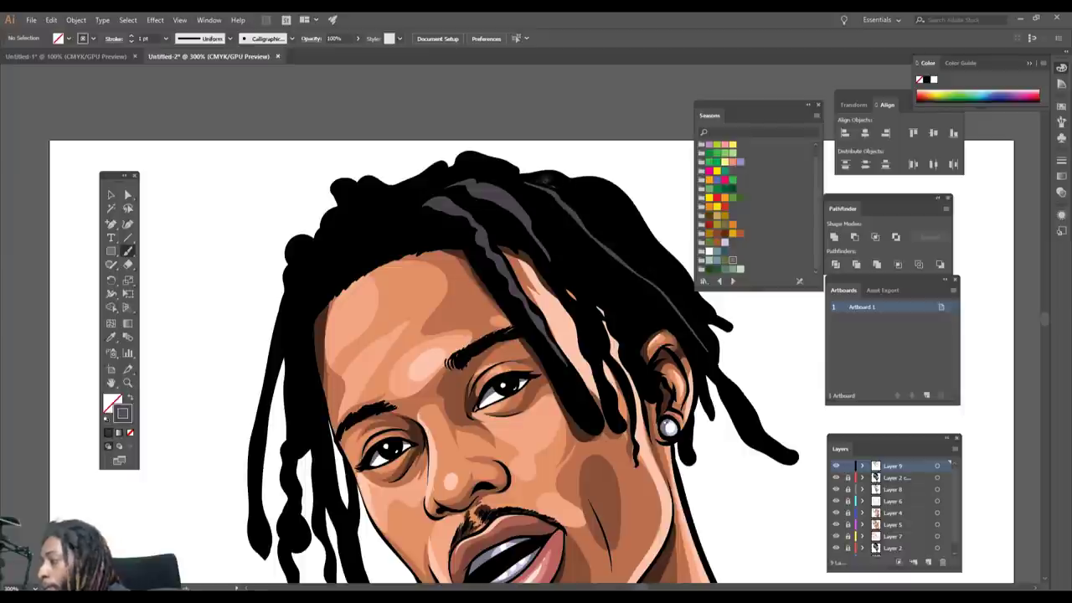
scroll(721, 483, "down", 2)
scroll(720, 484, "up", 2)
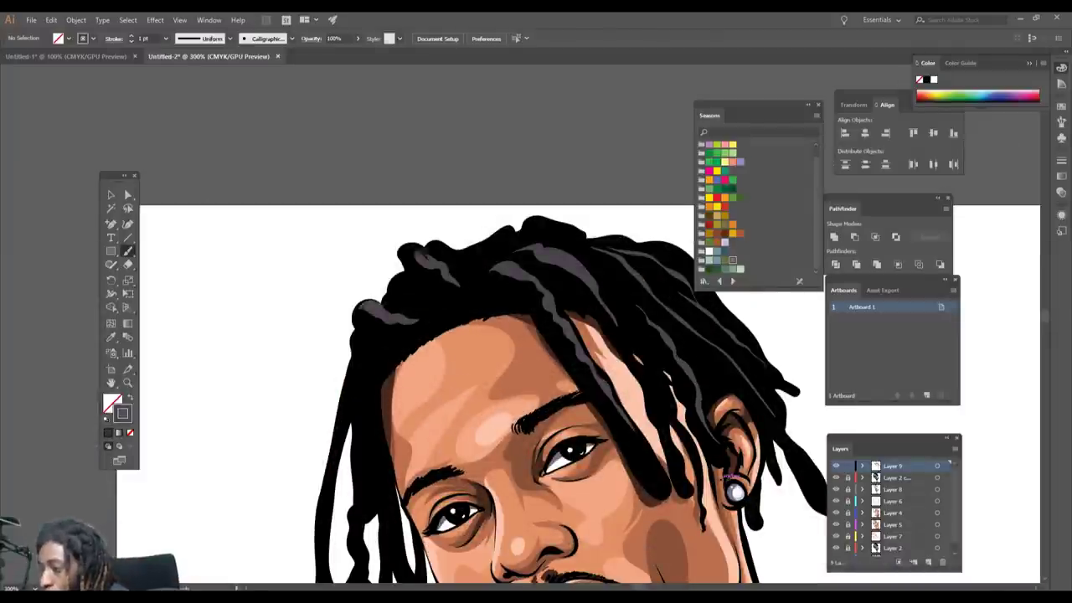
scroll(724, 477, "down", 3)
scroll(721, 444, "down", 3)
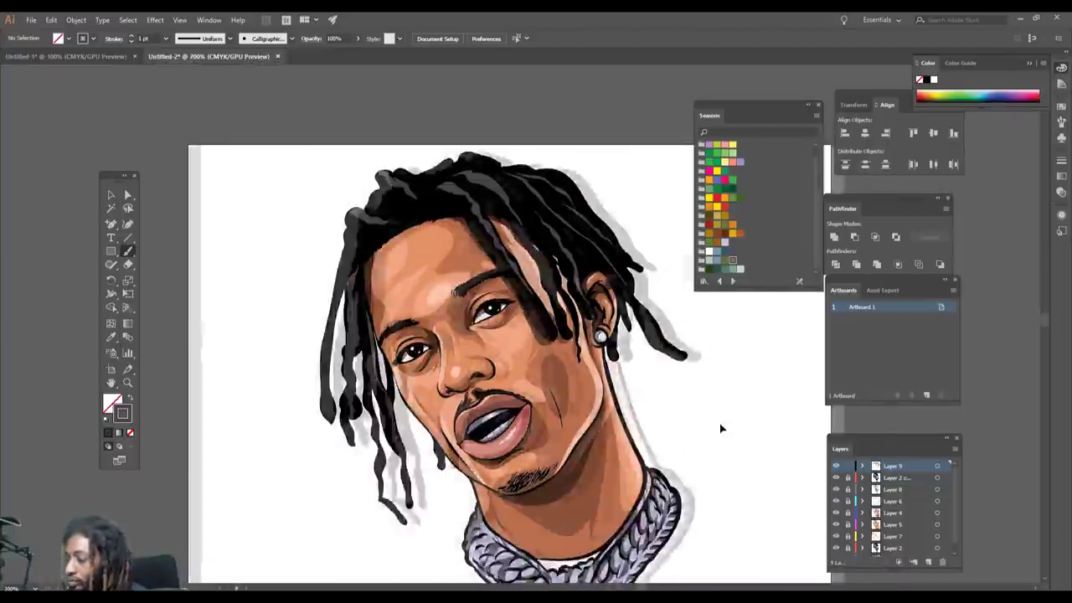
scroll(720, 418, "up", 3)
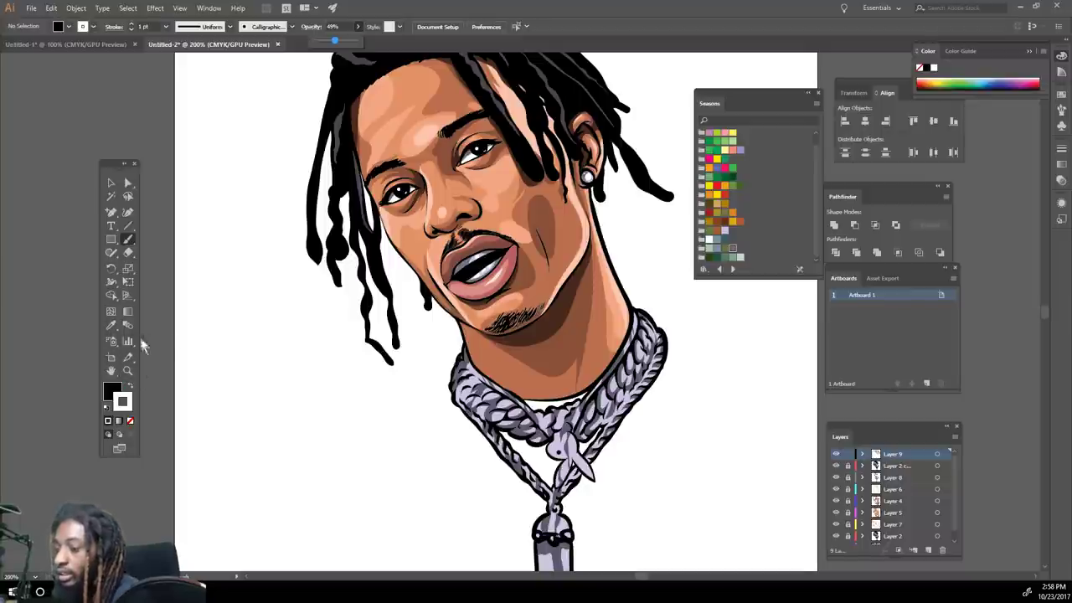
Remove the fill, set the white stroke to 0.25 pt, and dab sparkle dots over the rabbit pendant
key("slash")
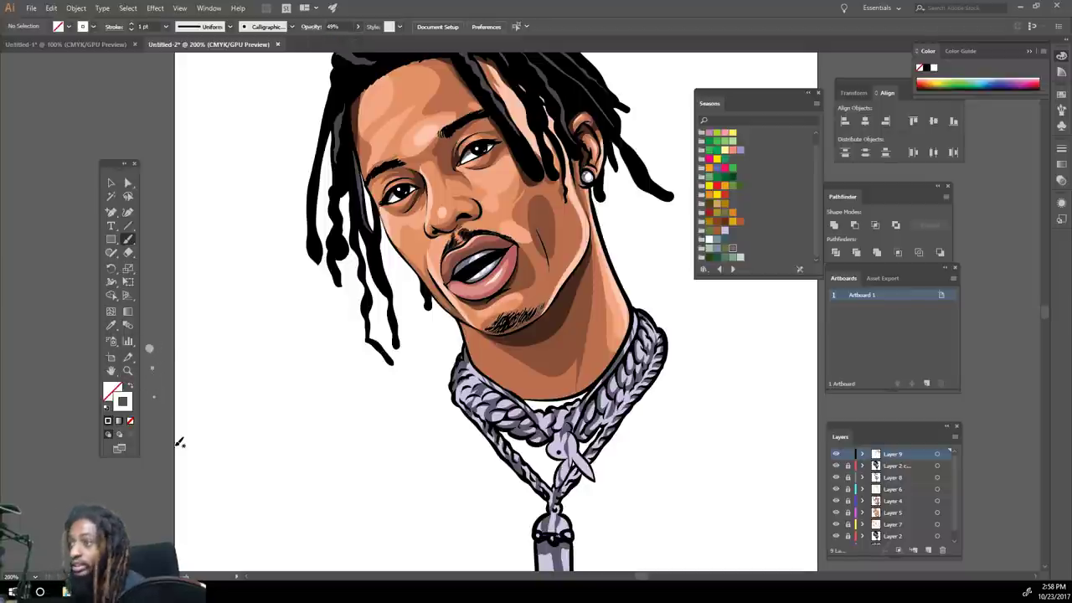
left_click(166, 31)
left_click(177, 42)
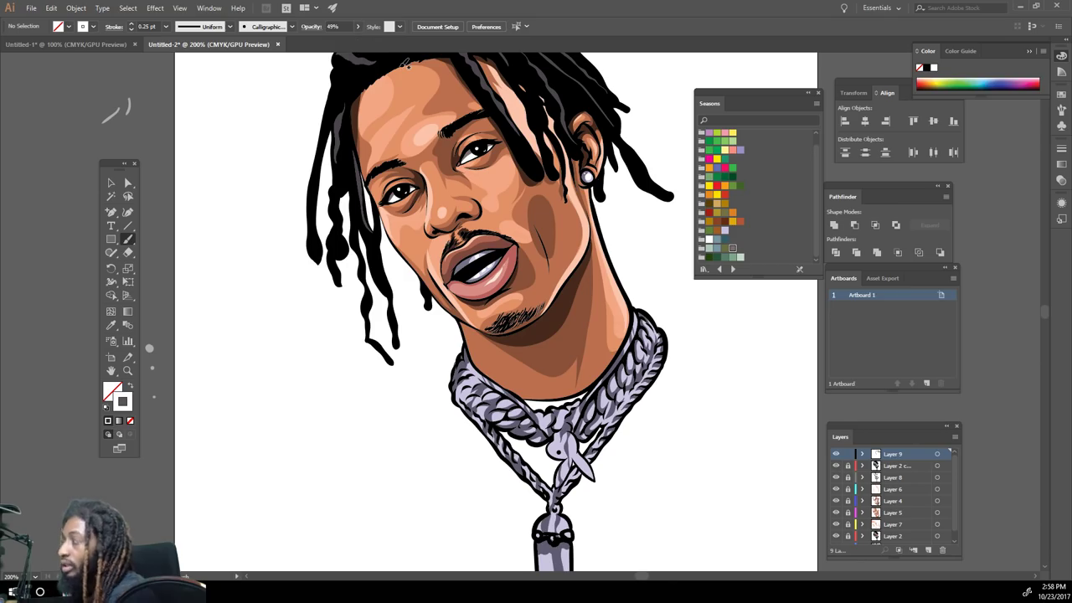
key("ctrl+minus")
key("ctrl+equal")
key("ctrl+equal")
key("ctrl+equal")
key("ctrl+equal")
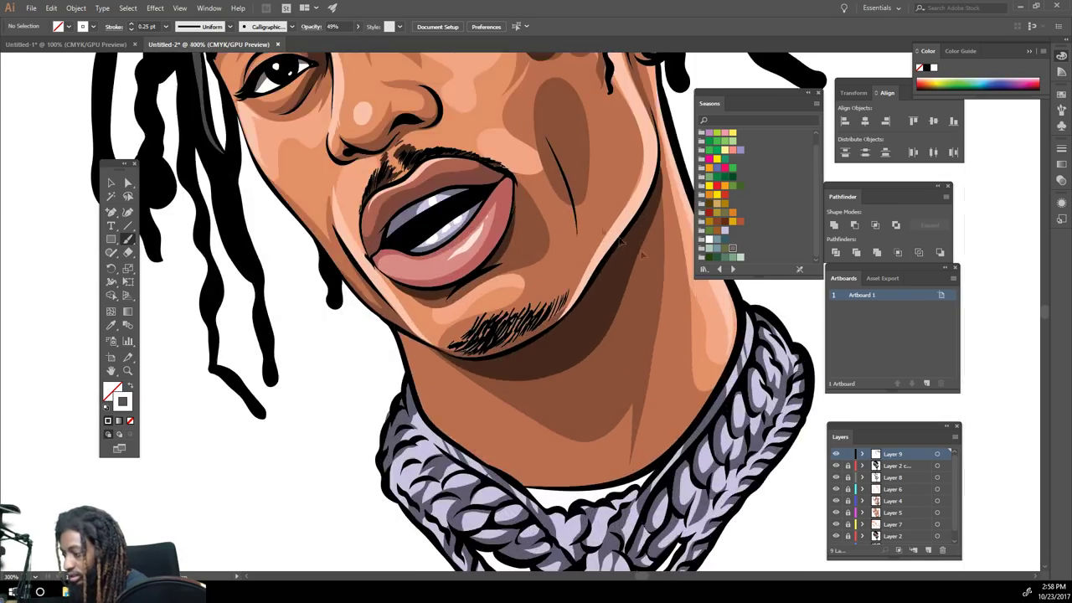
left_click_drag(810, 387, 716, 346)
scroll(716, 345, "down", 5)
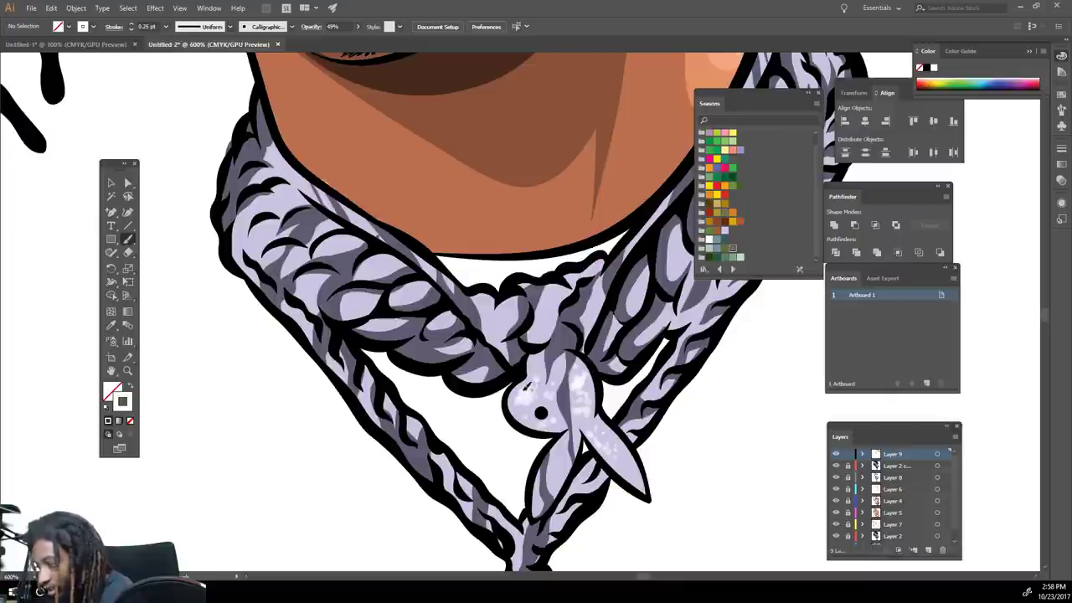
With Layer 9 locked, add a new layer below Layer 2 copy and dab more sparkle dots on the rabbit pendant's ears
key("ctrl+minus")
key("ctrl+minus")
key("ctrl+minus")
key("ctrl+equal")
key("ctrl+equal")
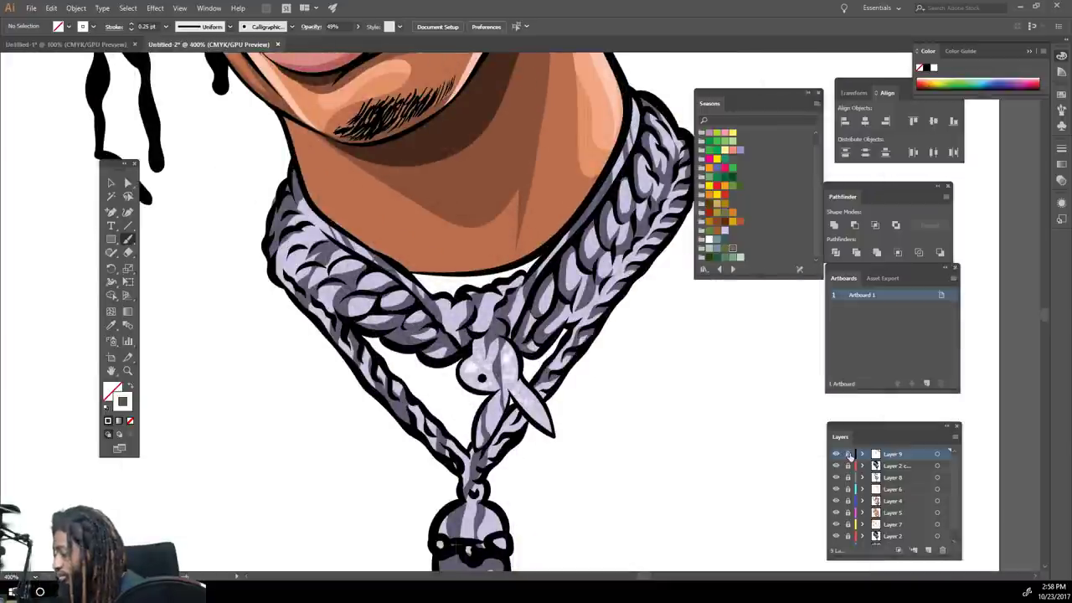
left_click(927, 550)
left_click_drag(902, 456, 901, 492)
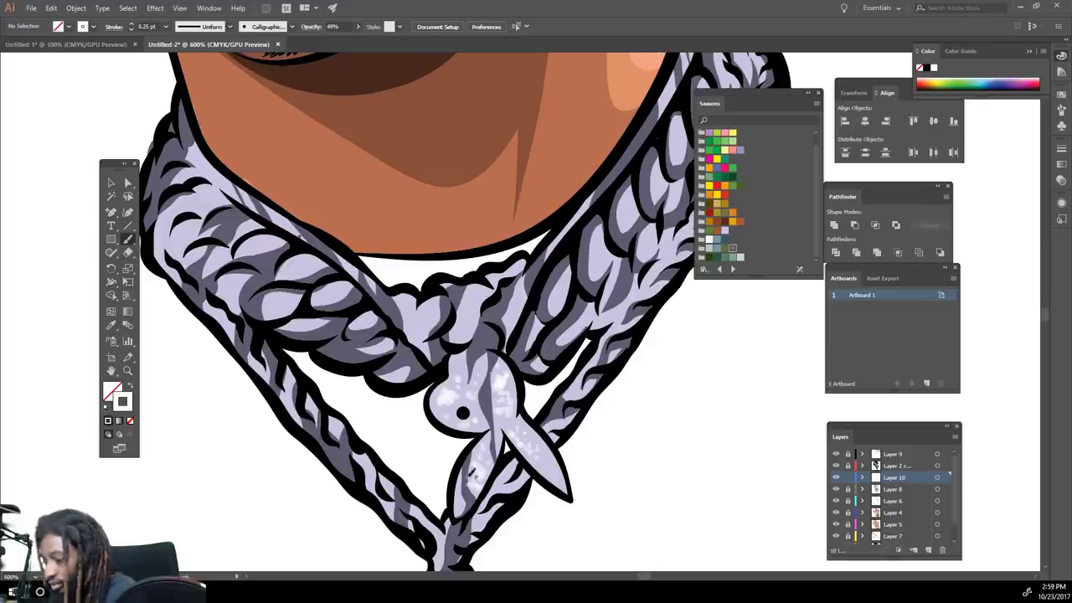
Set the opacity to 100% and dab a small cluster of white dots on the pasteboard beside the artboard
key("ctrl+minus")
key("ctrl+minus")
key("ctrl+minus")
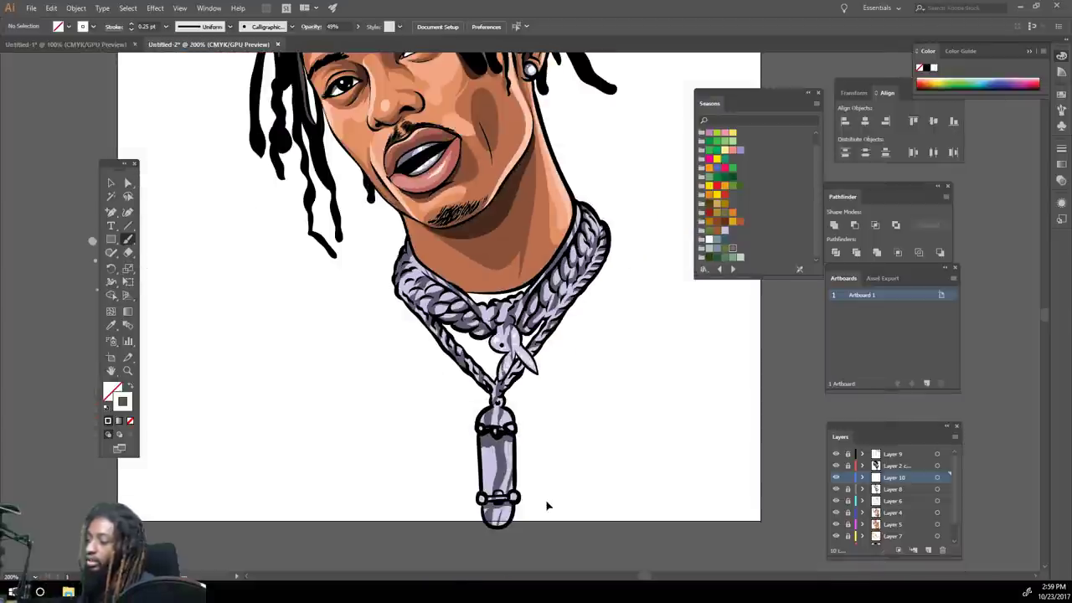
scroll(542, 500, "left", 6)
scroll(538, 498, "left", 4)
scroll(531, 502, "up", 2)
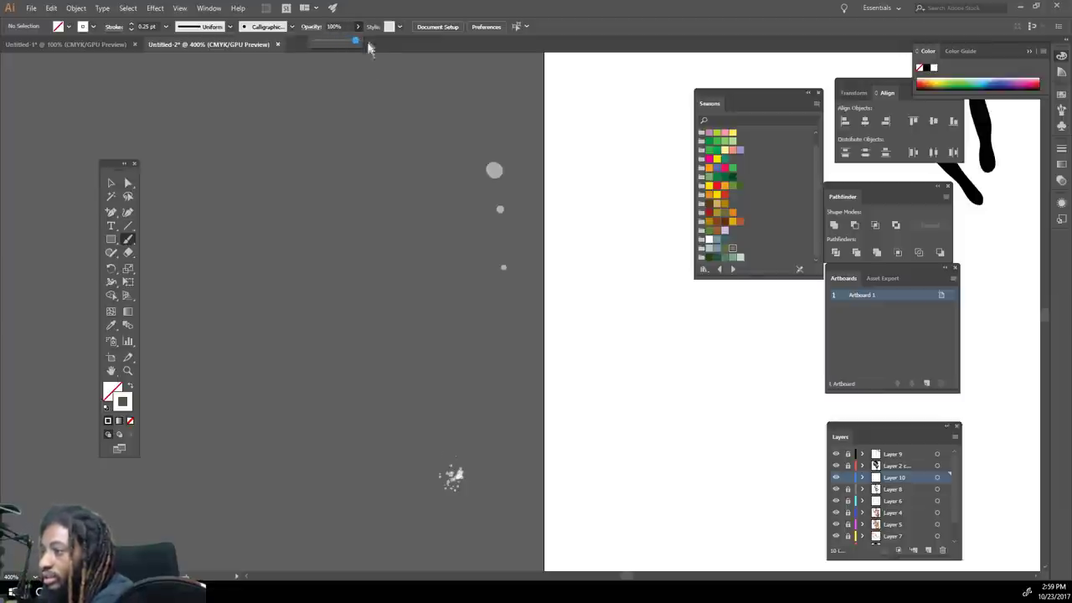
left_click(454, 481)
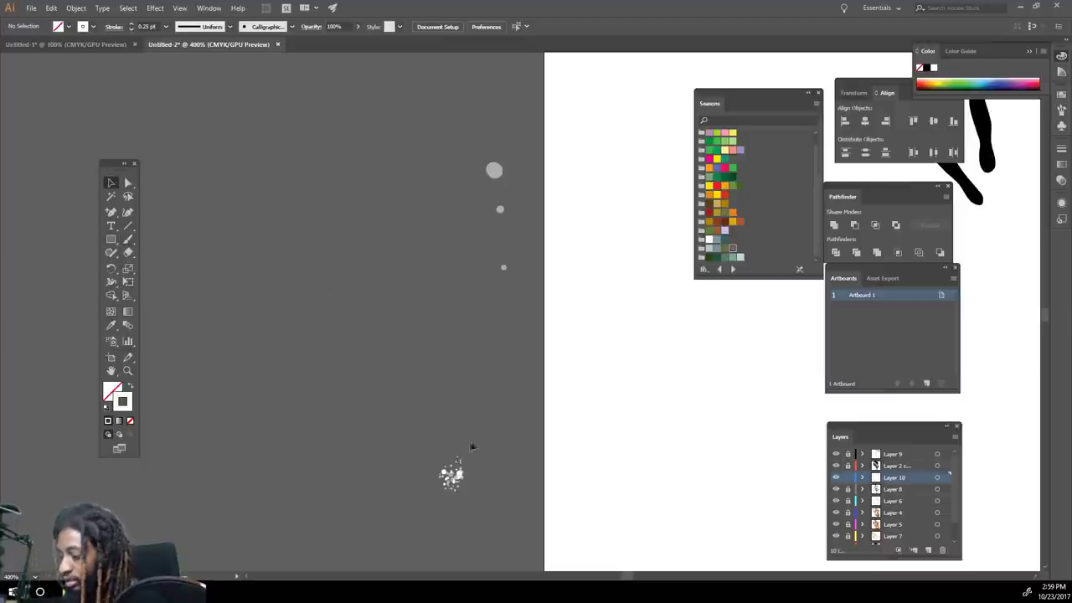
Copy the white dot cluster and place duplicates on the links of the thick chain's left half
left_click_drag(472, 446, 480, 438)
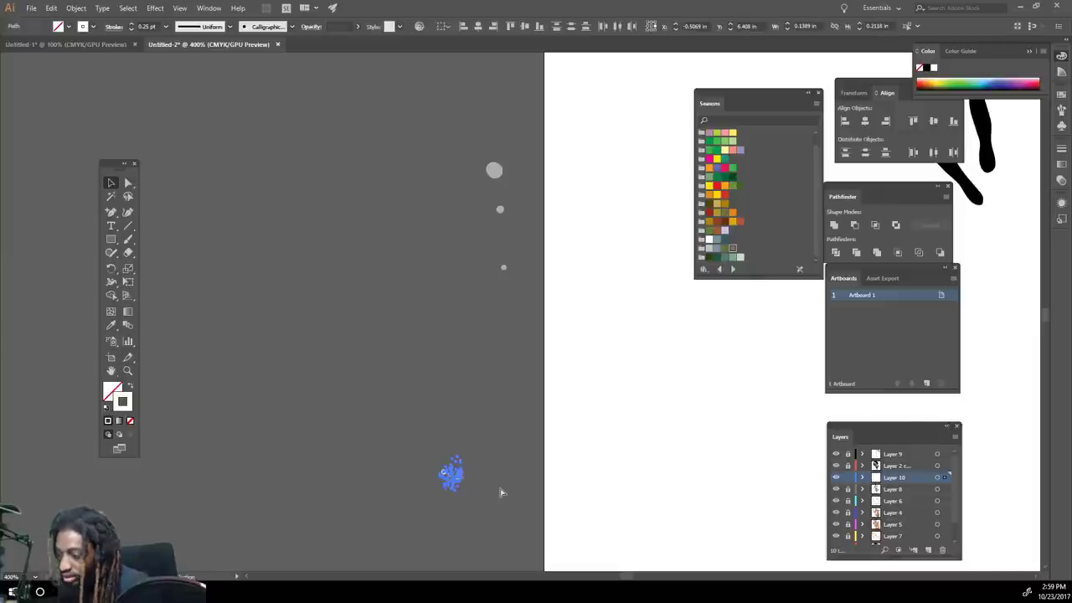
left_click_drag(624, 575, 640, 554)
scroll(641, 510, "up", 2)
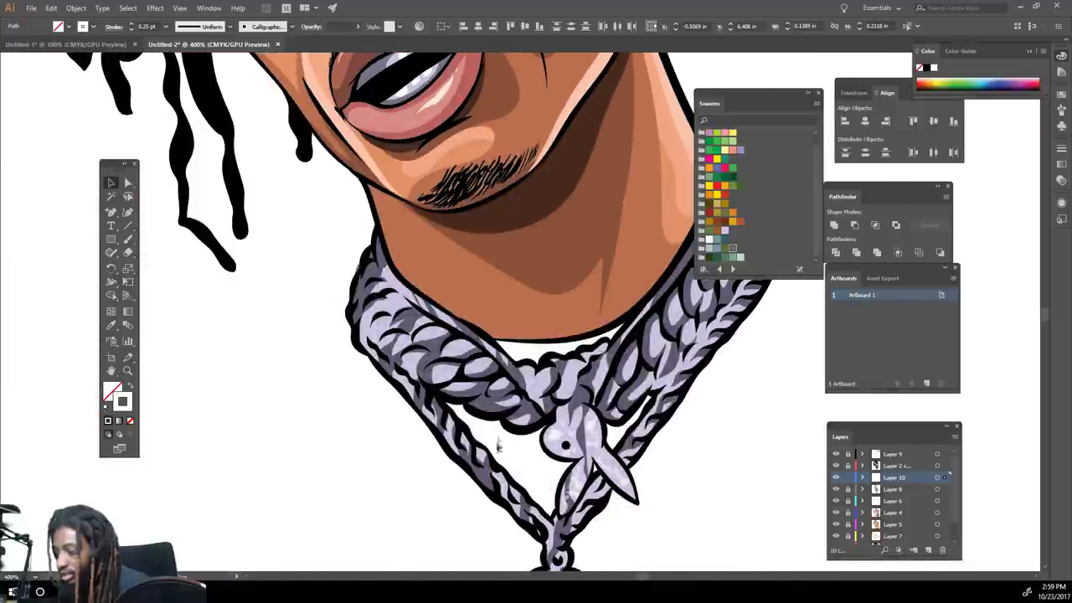
left_click(447, 378)
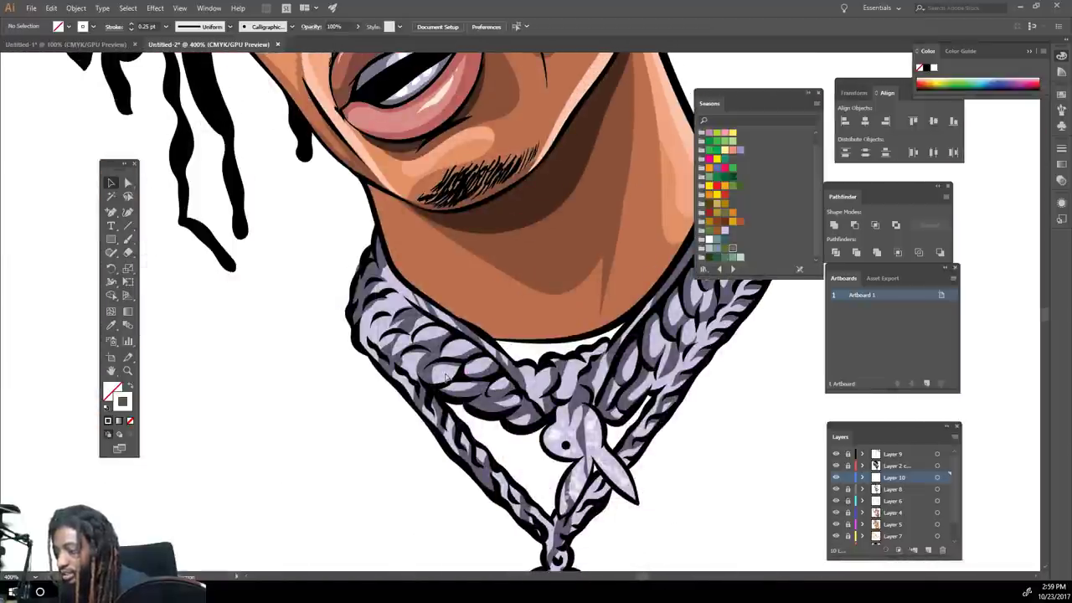
key("ctrl+v")
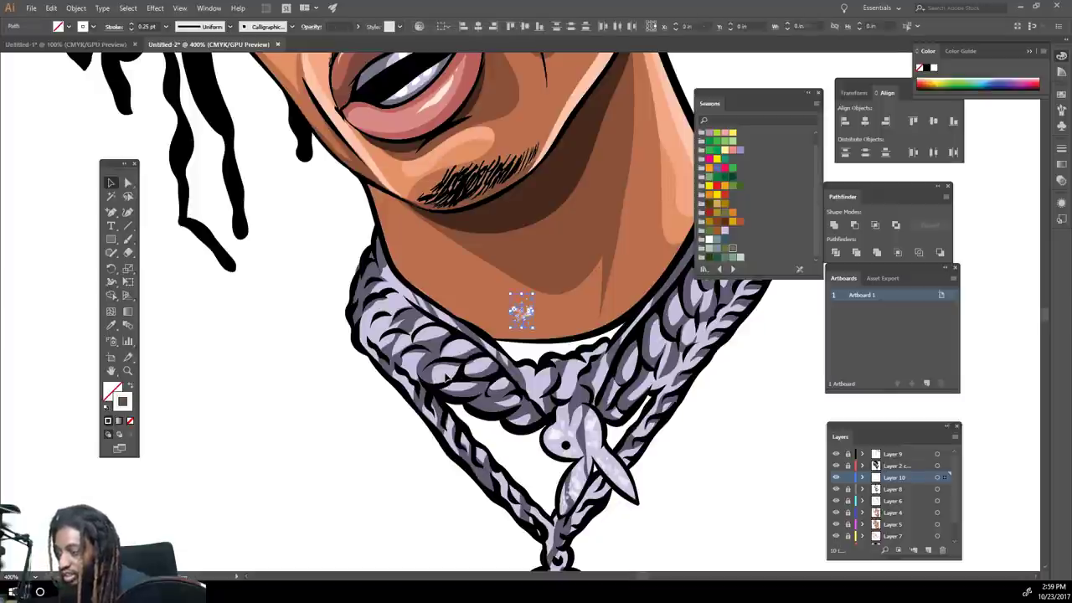
left_click_drag(534, 312, 479, 366)
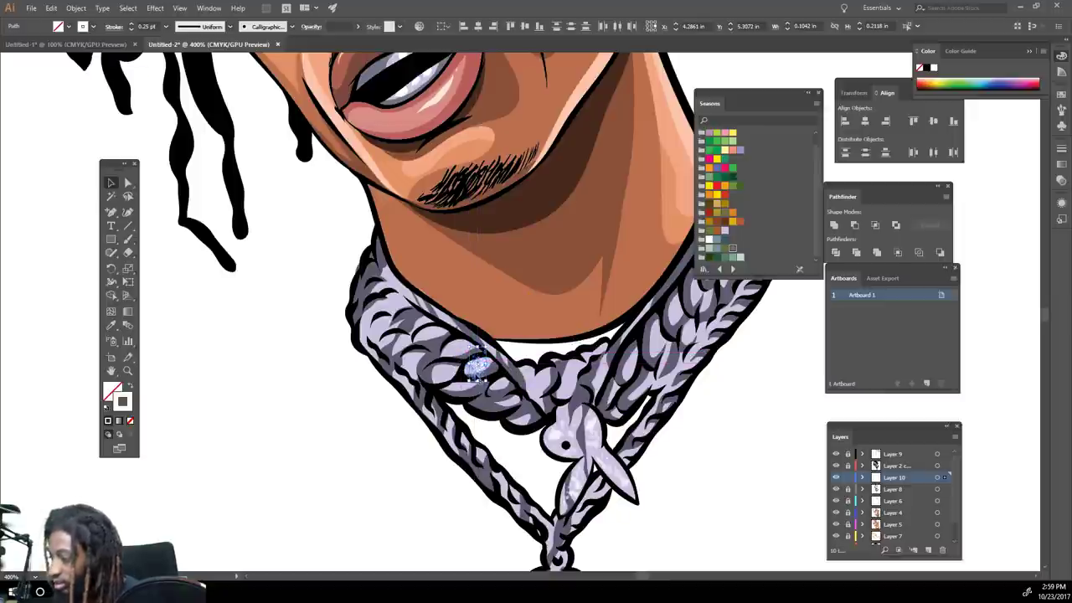
left_click_drag(479, 367, 385, 312)
key("ctrl+minus")
key("ctrl+plus")
key("ctrl+plus")
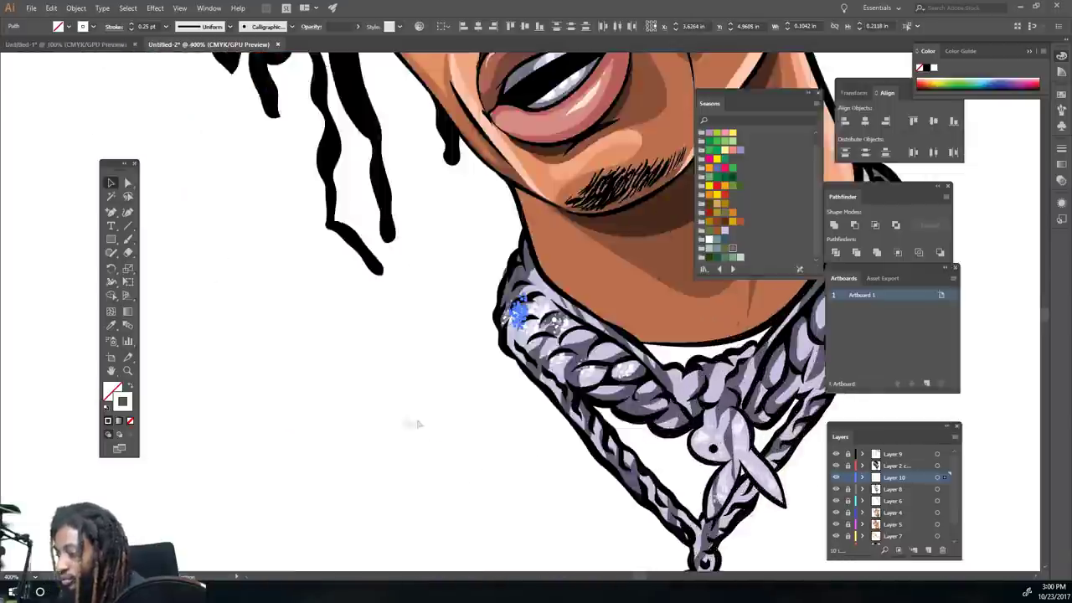
Place more copies of the dot cluster on the remaining left chain links and over the skateboard pendant
left_click_drag(318, 346, 502, 378)
scroll(568, 342, "down", 4)
scroll(567, 341, "up", 3)
key("ctrl+v")
left_click_drag(521, 312, 448, 380)
scroll(469, 339, "down", 8)
left_click_drag(451, 151, 448, 347)
left_click_drag(448, 348, 478, 327)
scroll(474, 536, "down", 2)
left_click(563, 478)
key("ctrl+minus")
key("ctrl+minus")
key("ctrl+minus")
scroll(605, 443, "up", 4)
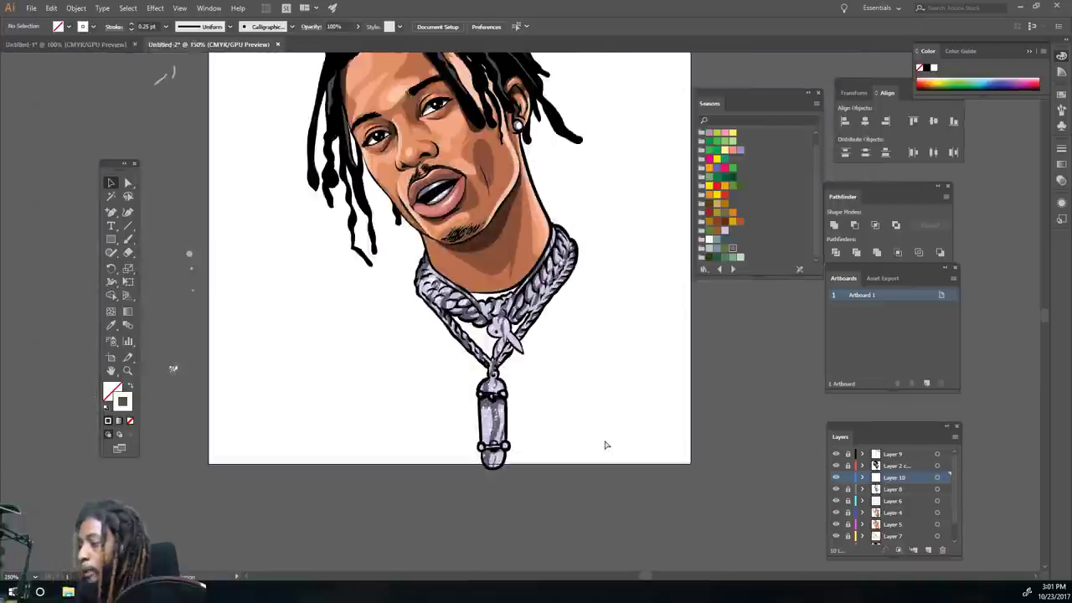
Paste dot cluster copies up the links of the thick chain's right half
key("ctrl+equal")
key("ctrl+equal")
key("ctrl+equal")
key("ctrl+v")
left_click_drag(531, 327, 643, 240)
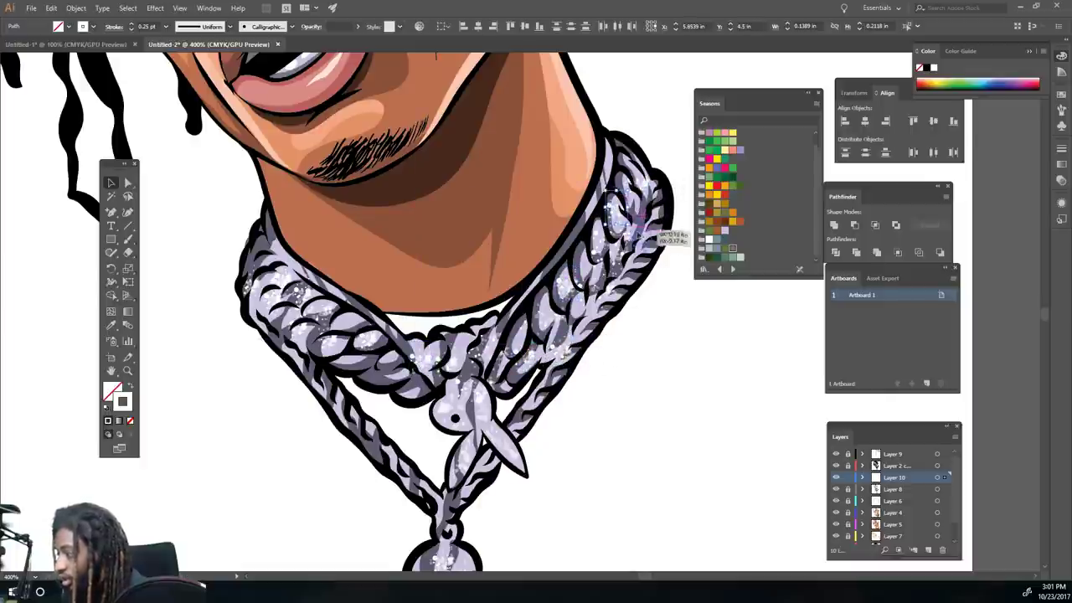
left_click(648, 430)
key("ctrl+minus")
key("ctrl+minus")
key("ctrl+minus")
key("ctrl+minus")
scroll(644, 476, "left", 2)
key("ctrl+equal")
key("ctrl+equal")
key("ctrl+equal")
key("ctrl+equal")
key("ctrl+equal")
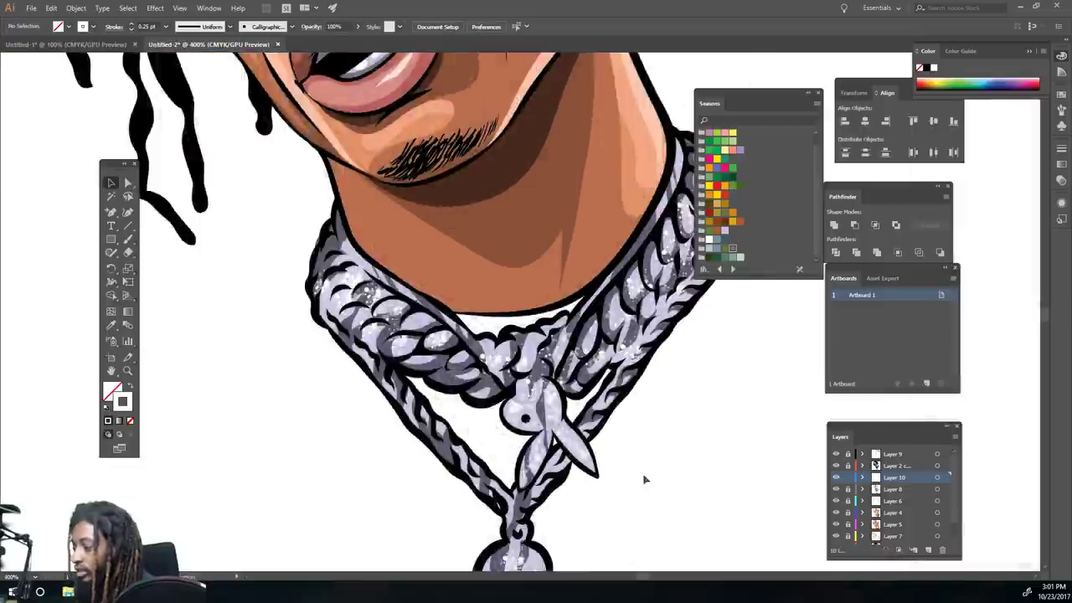
Paste dot cluster copies down the left thin chain to the junction above the skateboard pendant's ring
key("ctrl+v")
left_click_drag(531, 305, 432, 383)
scroll(431, 378, "down", 2)
left_click_drag(430, 322, 330, 303)
scroll(394, 345, "down", 2)
left_click_drag(287, 397, 507, 218)
left_click(316, 402)
key("ctrl+v")
left_click_drag(529, 329, 516, 411)
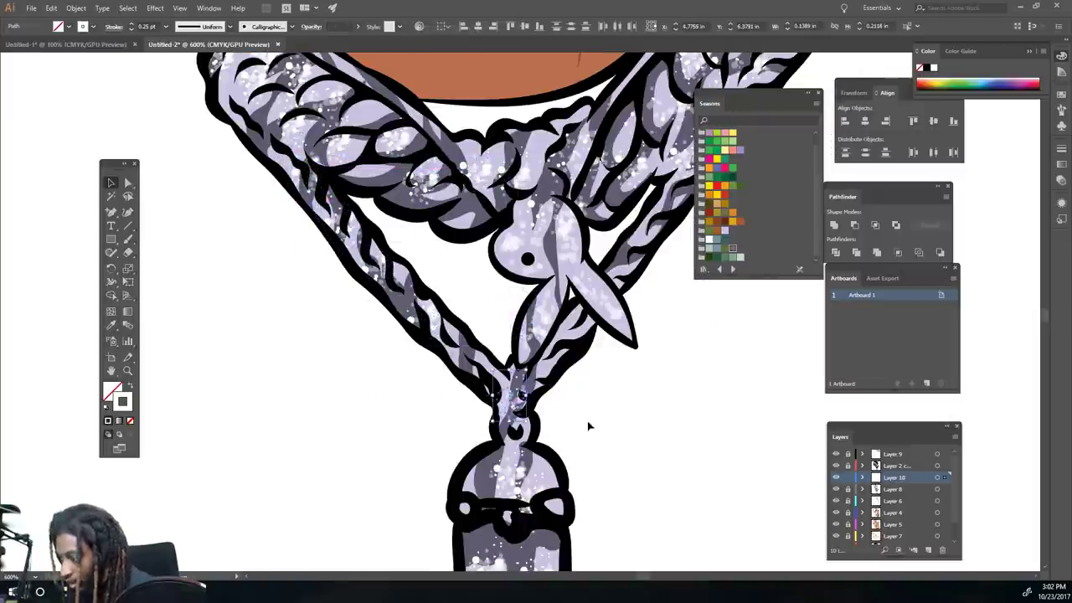
Paste further dot cluster copies to fill the bare links of the right-hand chains
left_click(589, 425)
key("ctrl+minus")
key("ctrl+minus")
key("ctrl+minus")
key("ctrl+minus")
scroll(670, 421, "up", 2)
key("ctrl+equal")
key("ctrl+equal")
key("ctrl+v")
scroll(661, 426, "down", 1)
key("ctrl+equal")
key("ctrl+equal")
scroll(521, 196, "down", 1)
left_click_drag(512, 134, 649, 280)
scroll(649, 281, "up", 3)
left_click_drag(655, 477, 596, 436)
left_click(709, 529)
scroll(710, 530, "down", 6)
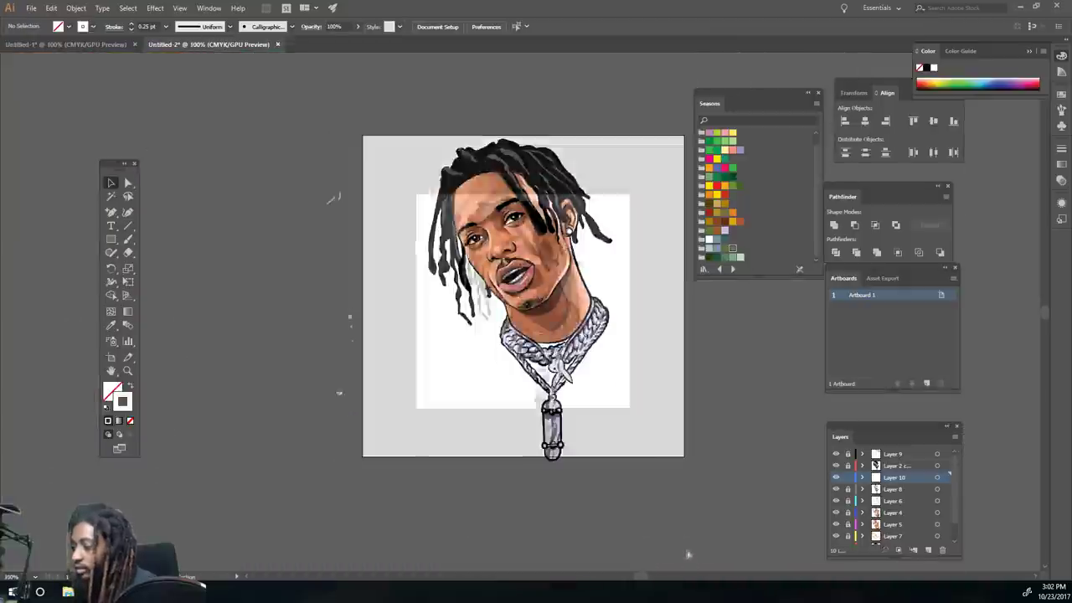
Add a new layer above Layer 10 and brush 1 pt white highlights onto the thick chain's links
scroll(717, 540, "up", 5)
left_click(928, 550)
key("b")
mouse_move(659, 260)
left_mouse_down()
mouse_move(637, 274)
mouse_move(636, 254)
left_mouse_up()
left_click_drag(618, 228, 640, 252)
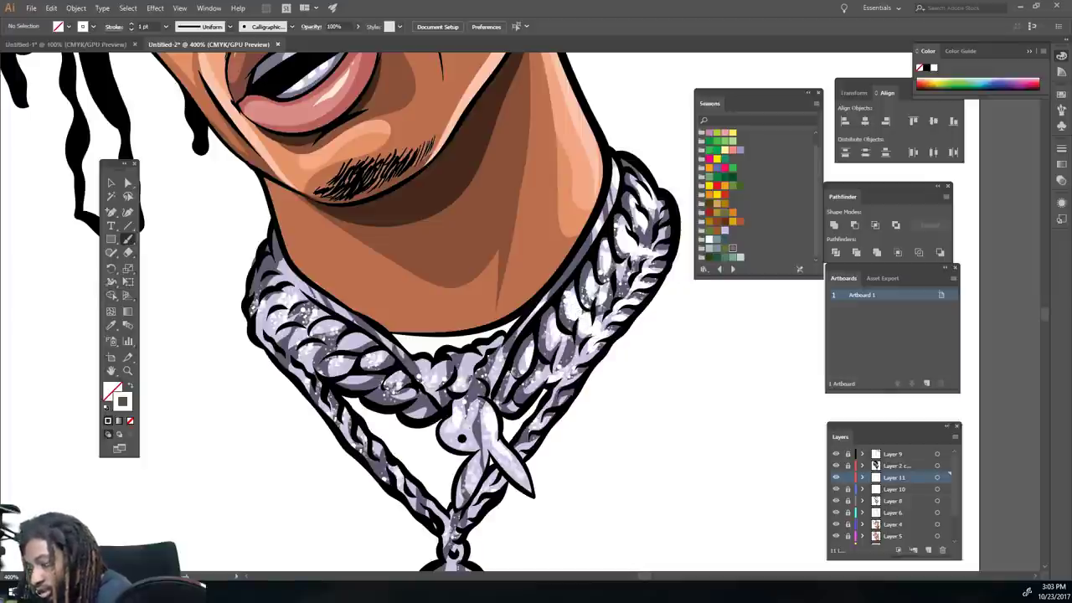
key("ctrl+minus")
scroll(586, 499, "down", 2)
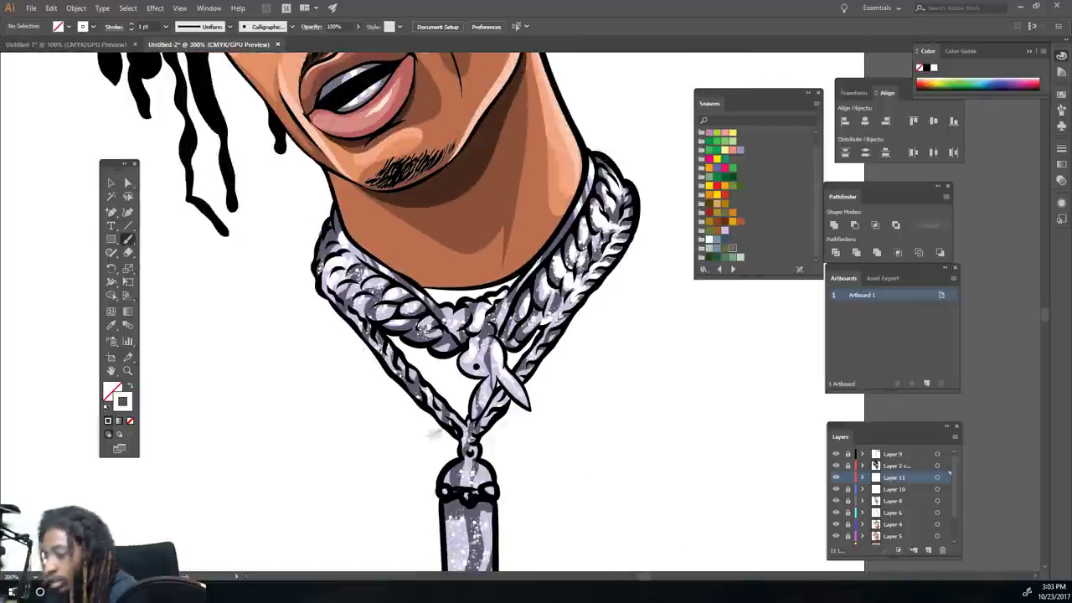
Brush white highlights onto the thin lower chain and along the skateboard pendant
scroll(359, 310, "down", 3)
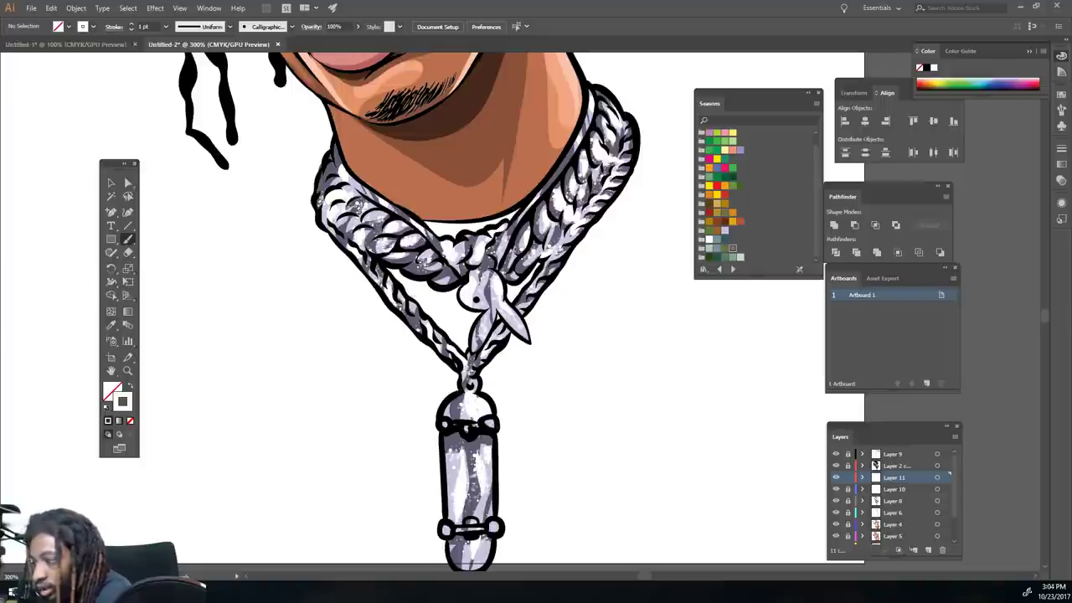
scroll(402, 242, "up", 2)
key("ctrl+1")
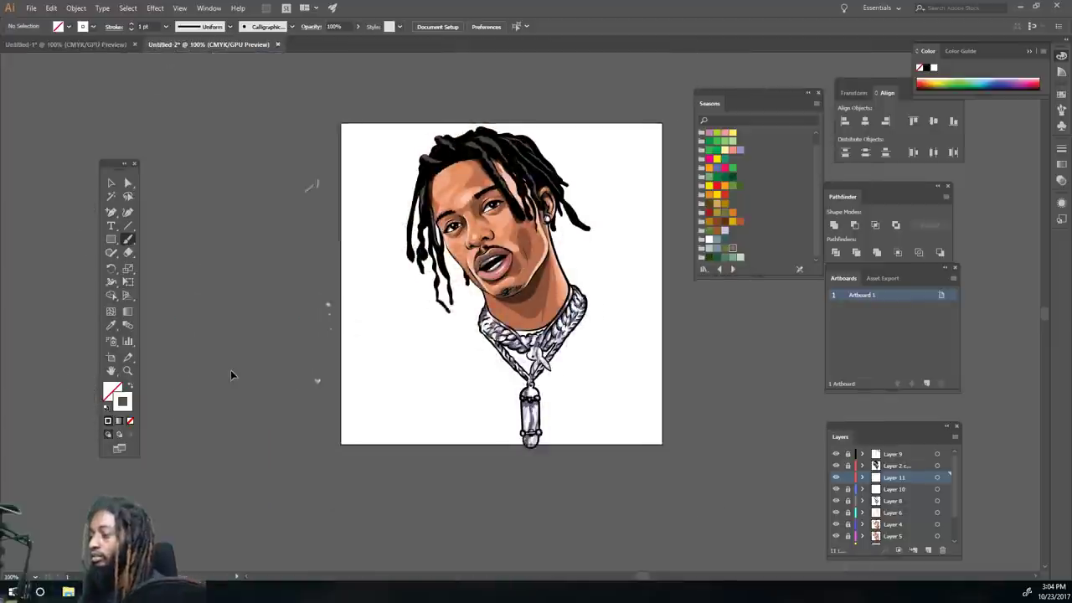
key("ctrl+plus")
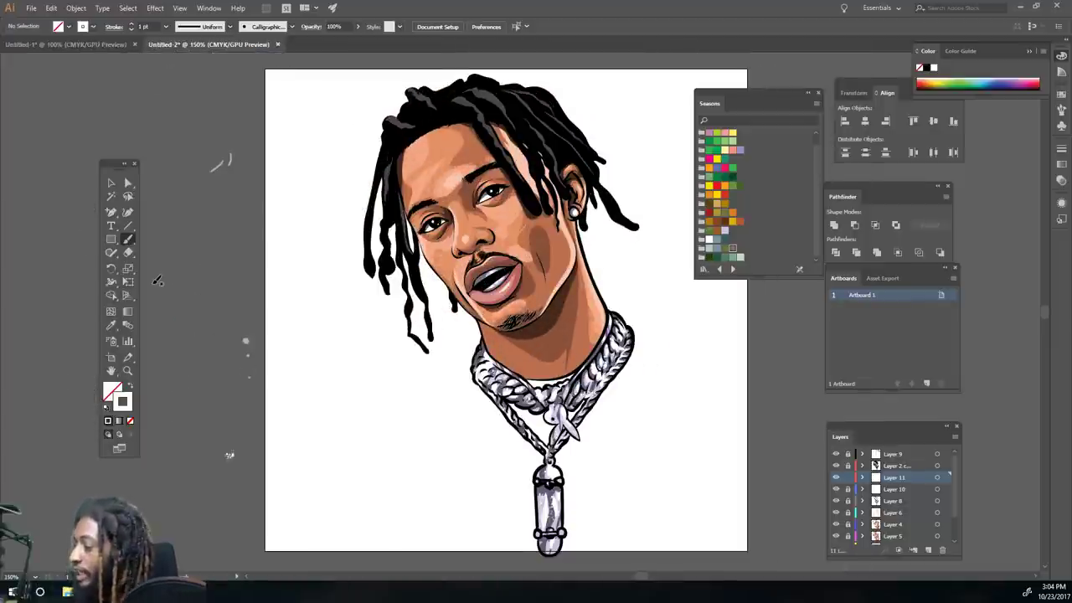
Add another new layer and move it above Layer 2 copy
left_click(111, 182)
left_click(928, 550)
left_click_drag(902, 477, 908, 460)
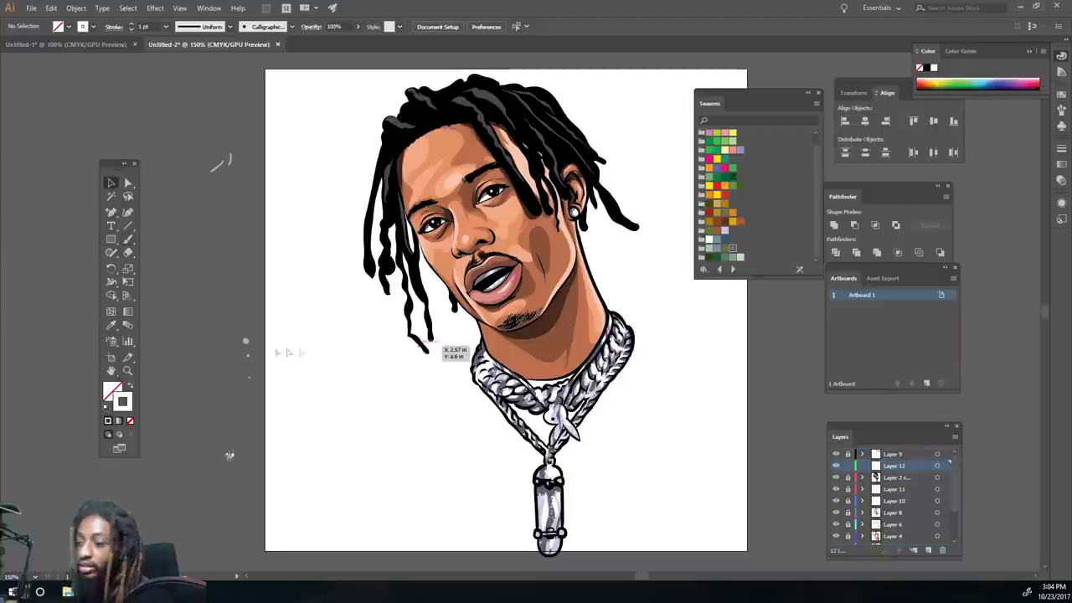
Draw a very thin four-pointed star about 10.6 in wide, centred on the pasteboard left of the artboard
left_click(113, 238)
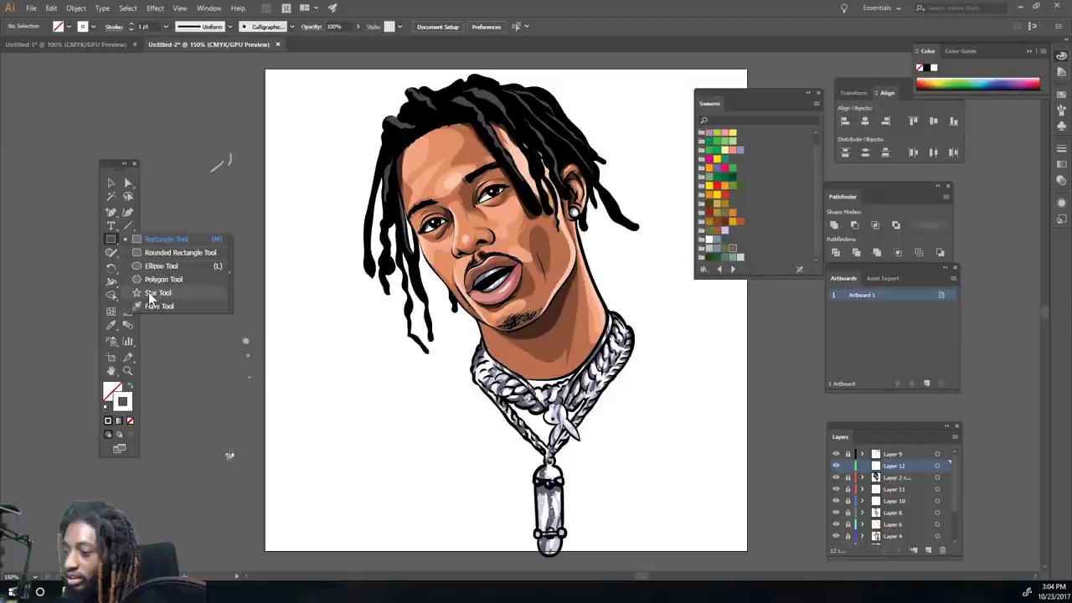
left_click(153, 292)
left_click_drag(167, 282, 244, 298)
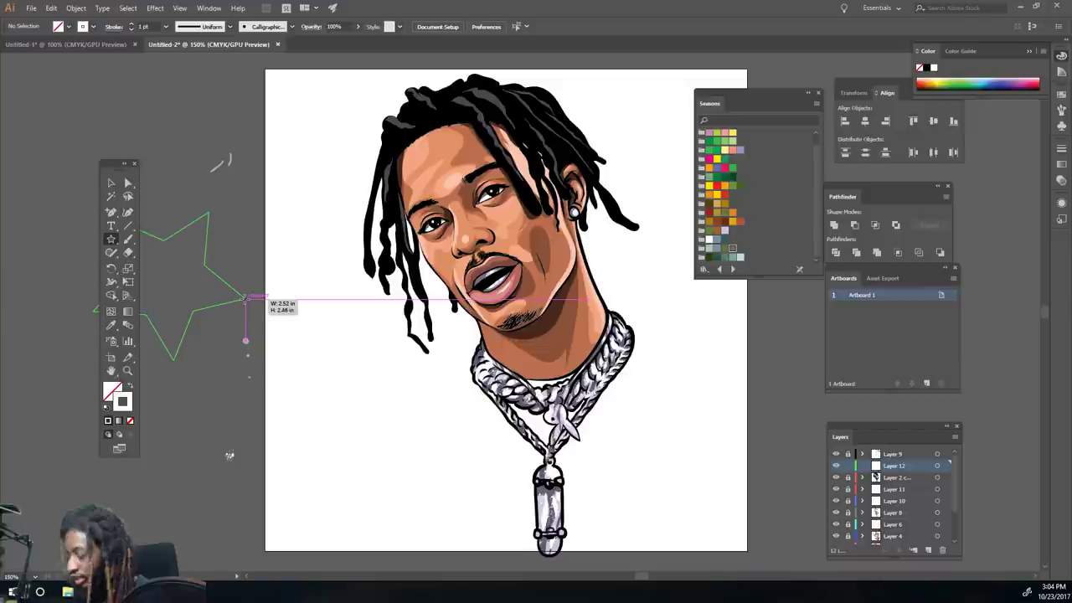
left_click_drag(245, 297, 337, 403)
key("Down")
scroll(307, 387, "up", 3)
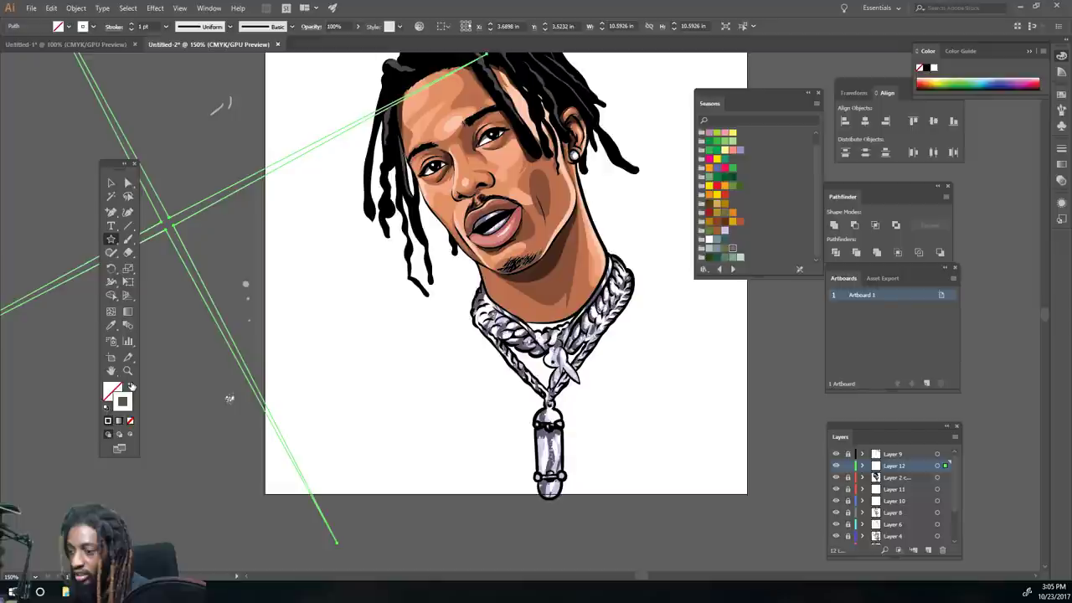
Swap the star's fill and stroke so it has a white fill and no outline
key("shift+x")
left_click(113, 182)
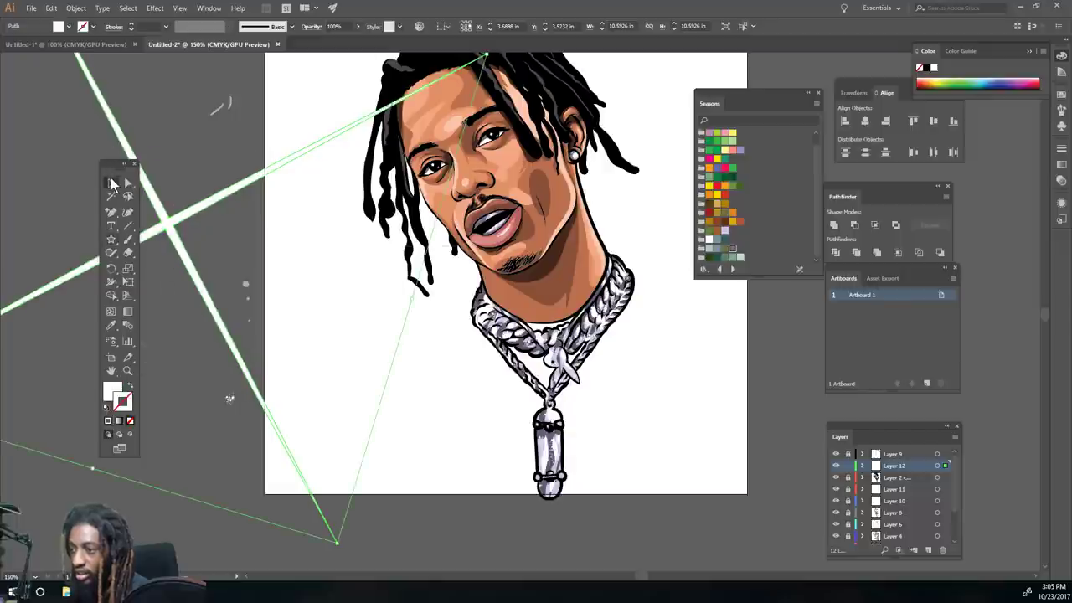
key("ctrl+minus")
key("ctrl+minus")
key("ctrl+minus")
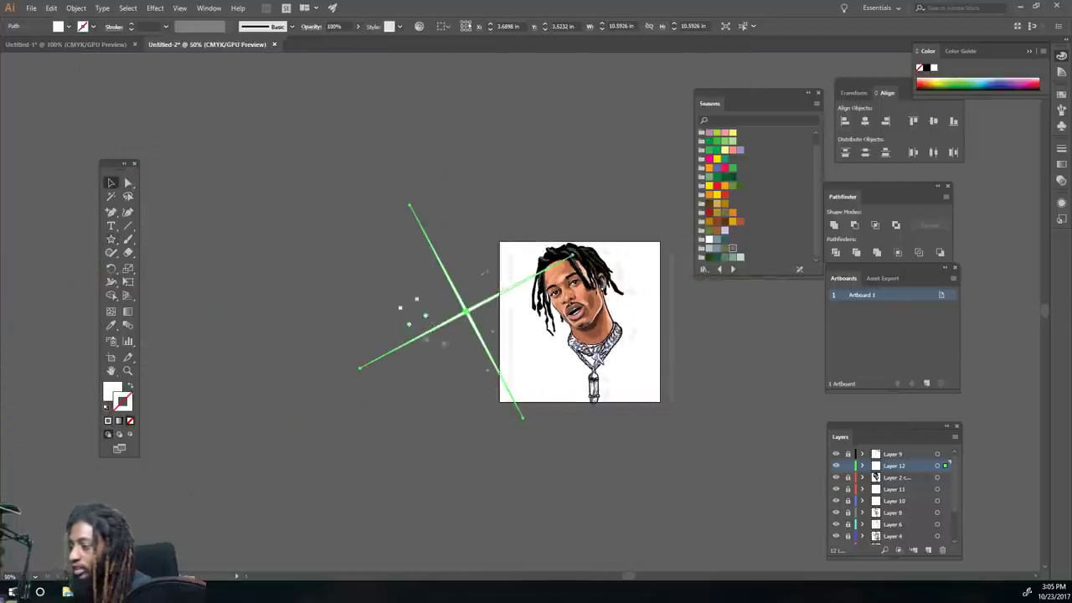
Move the white four-pointed star farther left on the pasteboard, clear of the artboard
left_click_drag(463, 315, 241, 373)
scroll(229, 453, "left", 2)
key("ctrl+plus")
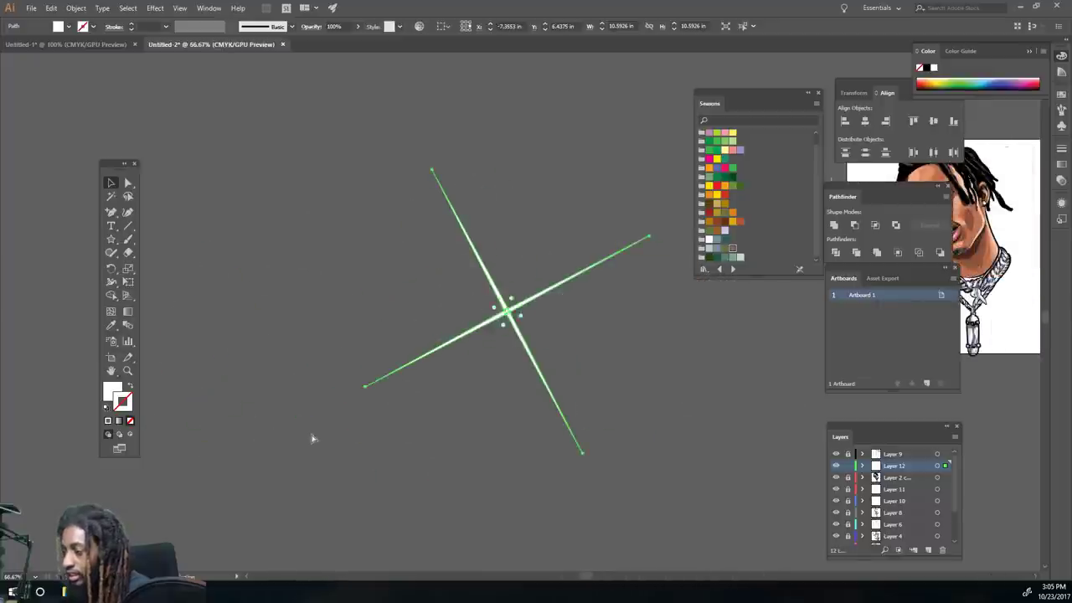
left_click(251, 303)
key("ctrl+plus")
key("ctrl+plus")
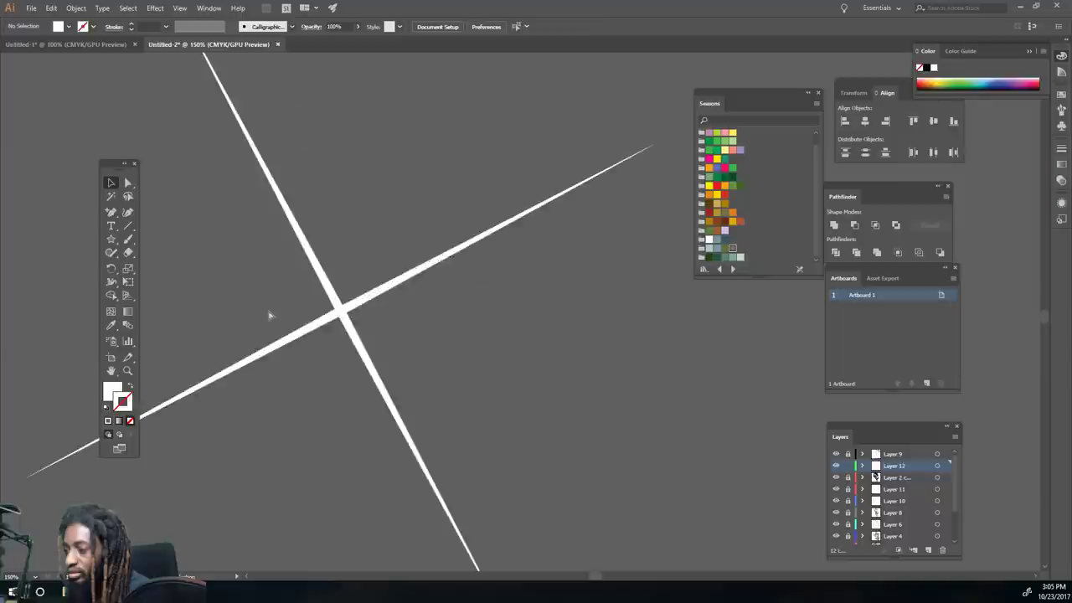
key("ctrl+minus")
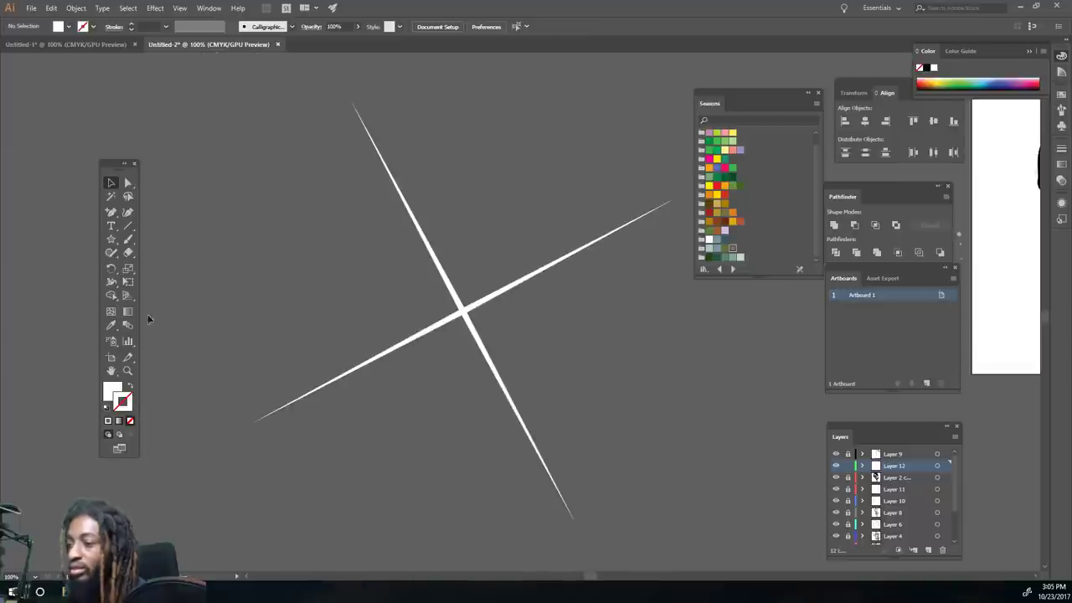
Draw a white ellipse and fit it over the star's centre, scaled to about 0.74 by 0.66 in
left_click(110, 239)
left_click(144, 266)
left_click_drag(325, 331, 422, 245)
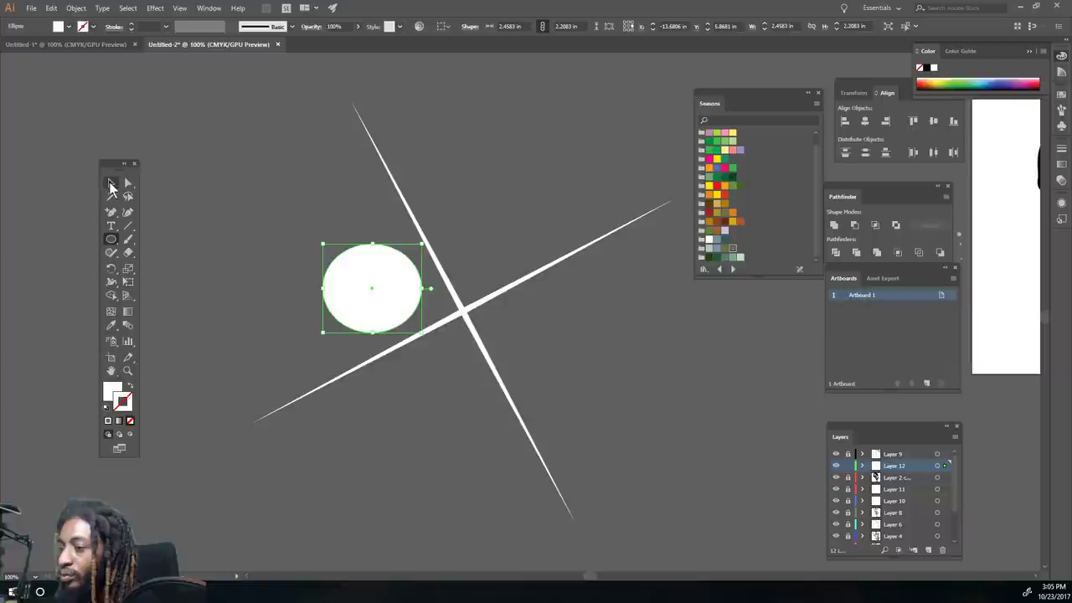
left_click(111, 182)
left_click_drag(343, 287, 441, 311)
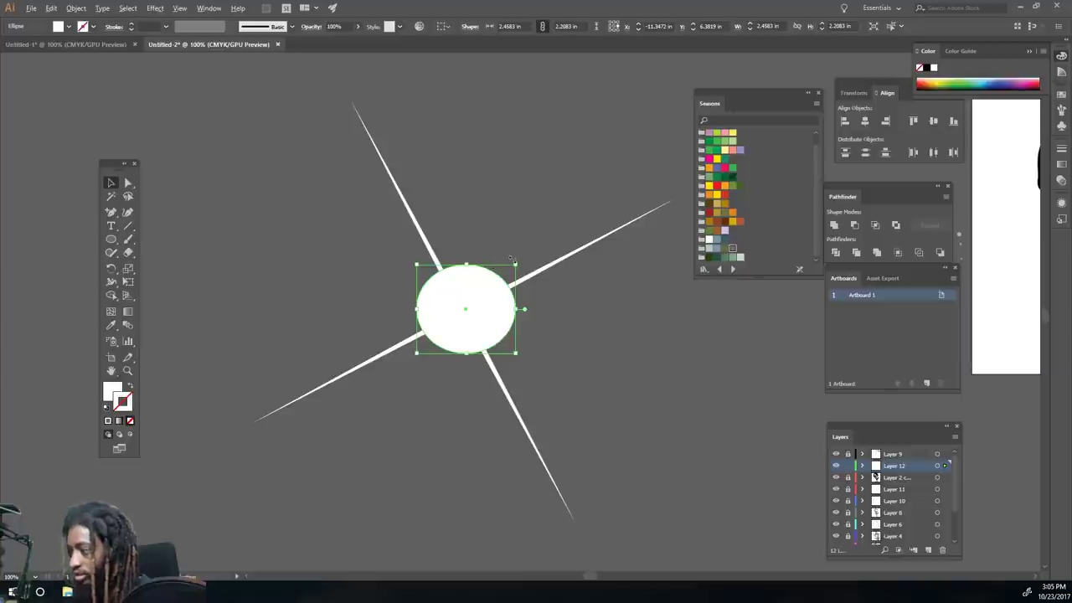
left_click_drag(516, 264, 467, 325)
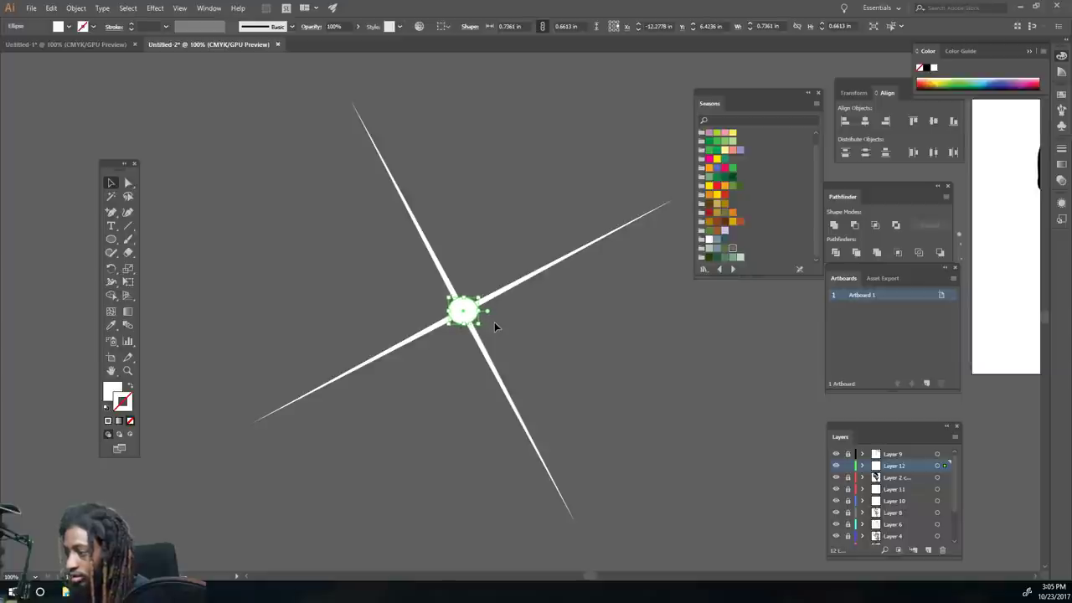
left_click(499, 324)
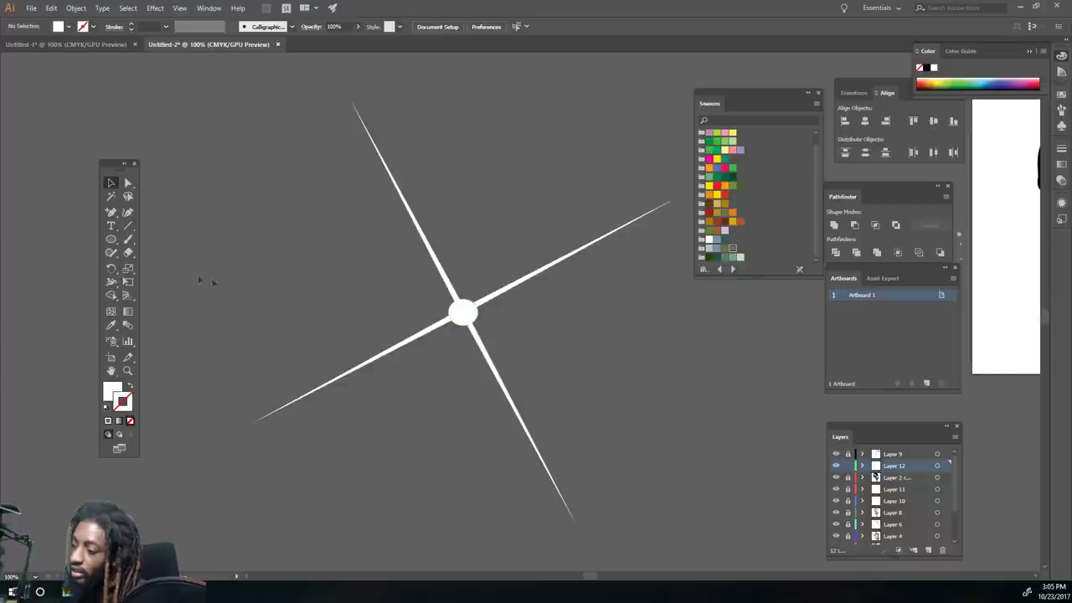
Draw a larger white ellipse about 2.74 by 2.40 in and place it over the star's centre
left_click(111, 238)
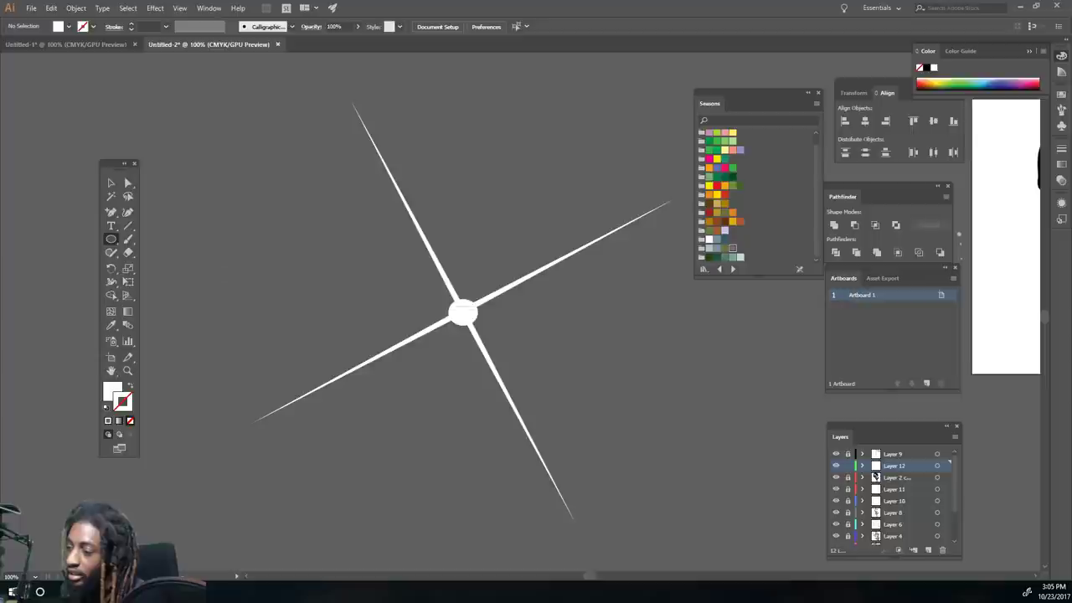
left_click_drag(357, 420, 468, 321)
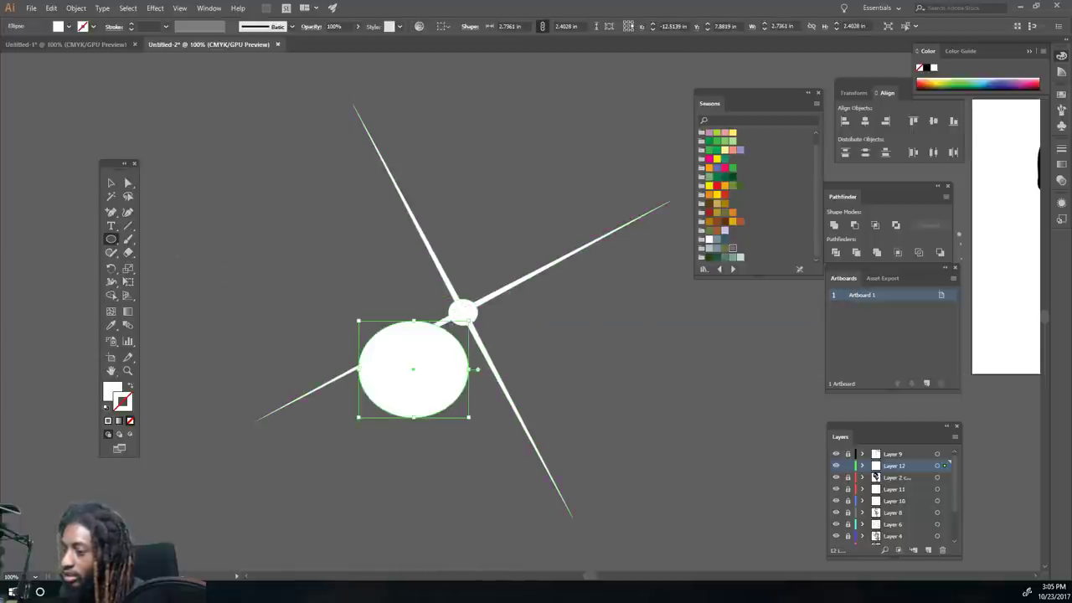
key("v")
left_click_drag(410, 382, 461, 326)
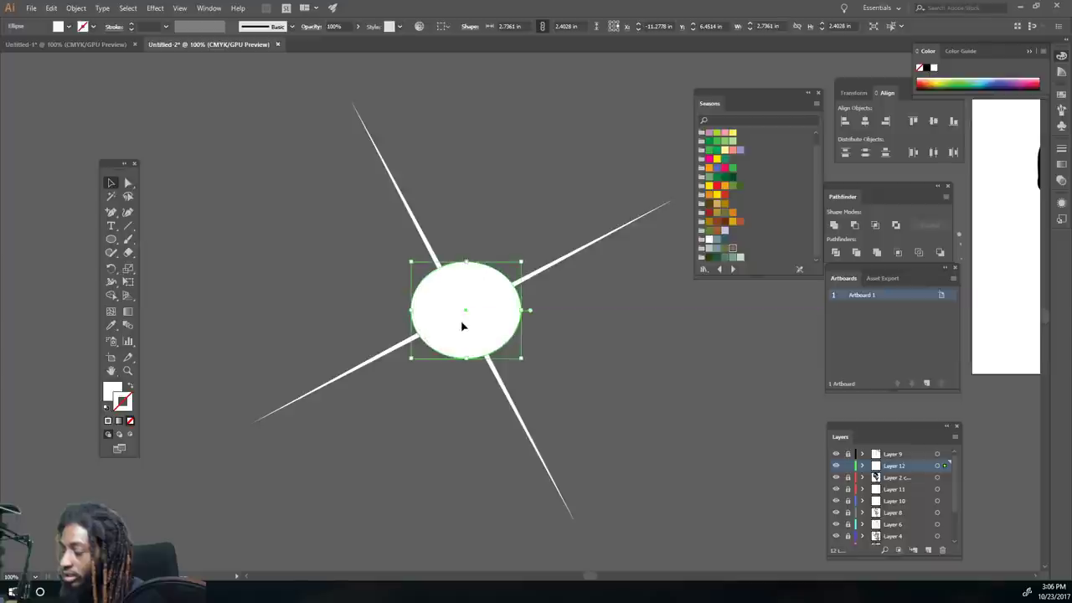
Apply a Gaussian Blur with a 47-pixel radius to the large ellipse, with the preview on
left_click(155, 9)
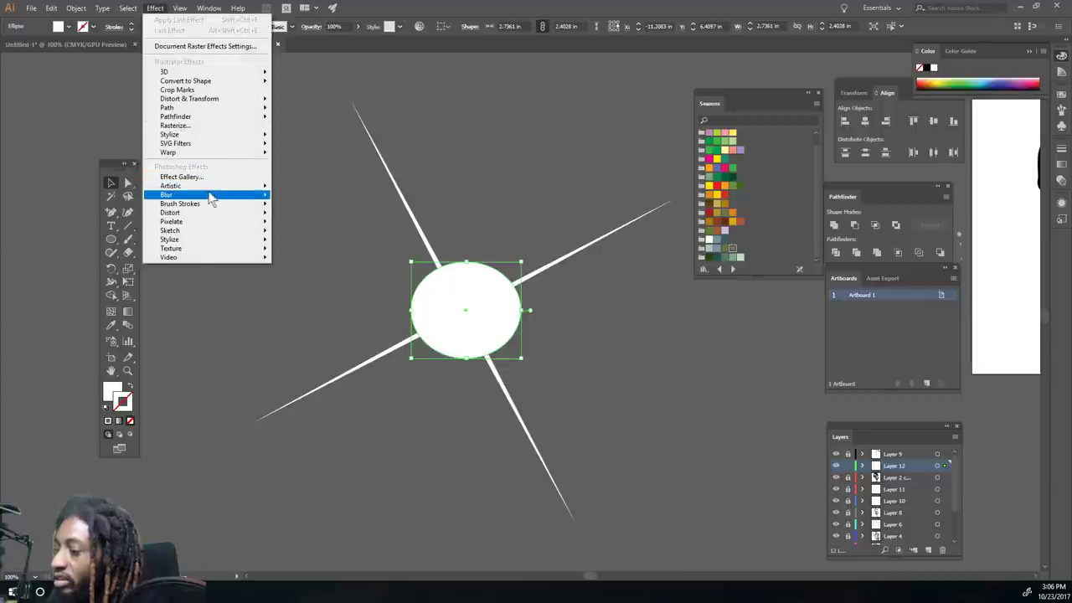
mouse_move(185, 198)
left_click(115, 197)
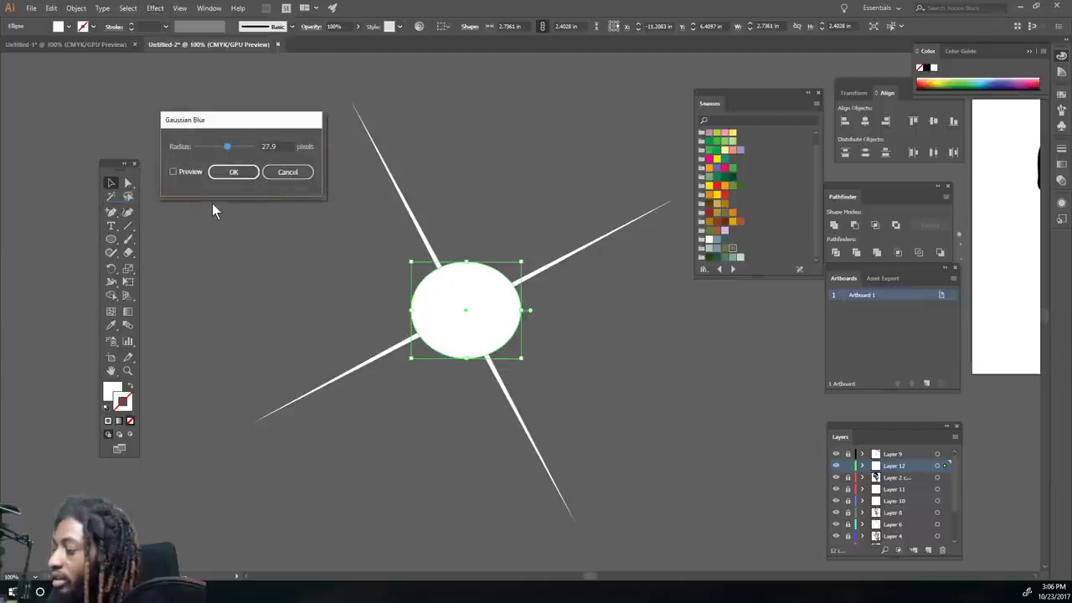
left_click(172, 172)
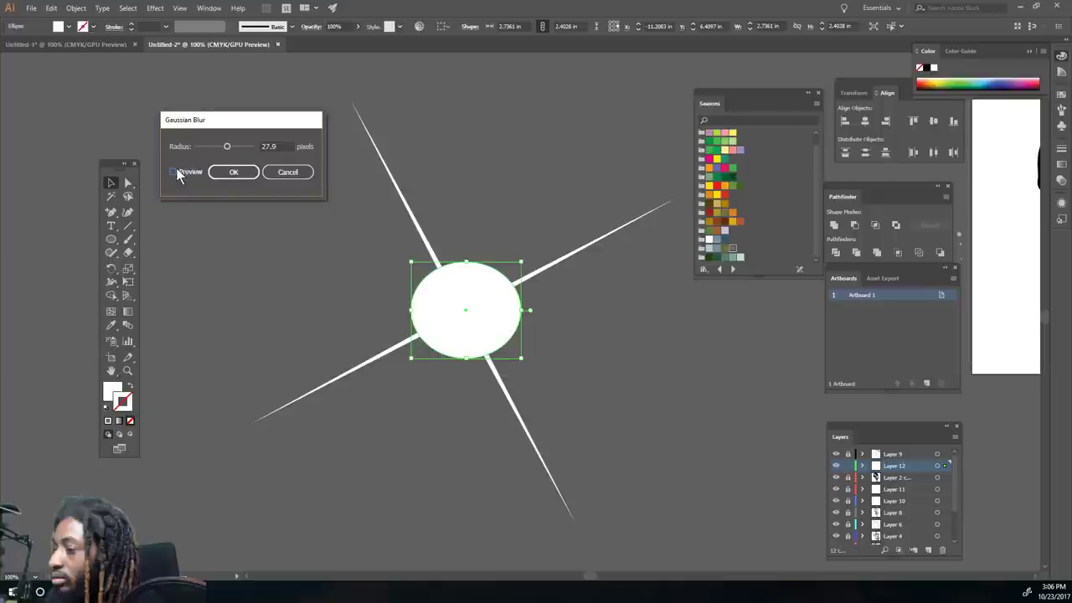
mouse_move(227, 147)
left_mouse_down()
mouse_move(252, 149)
mouse_move(233, 149)
left_mouse_up()
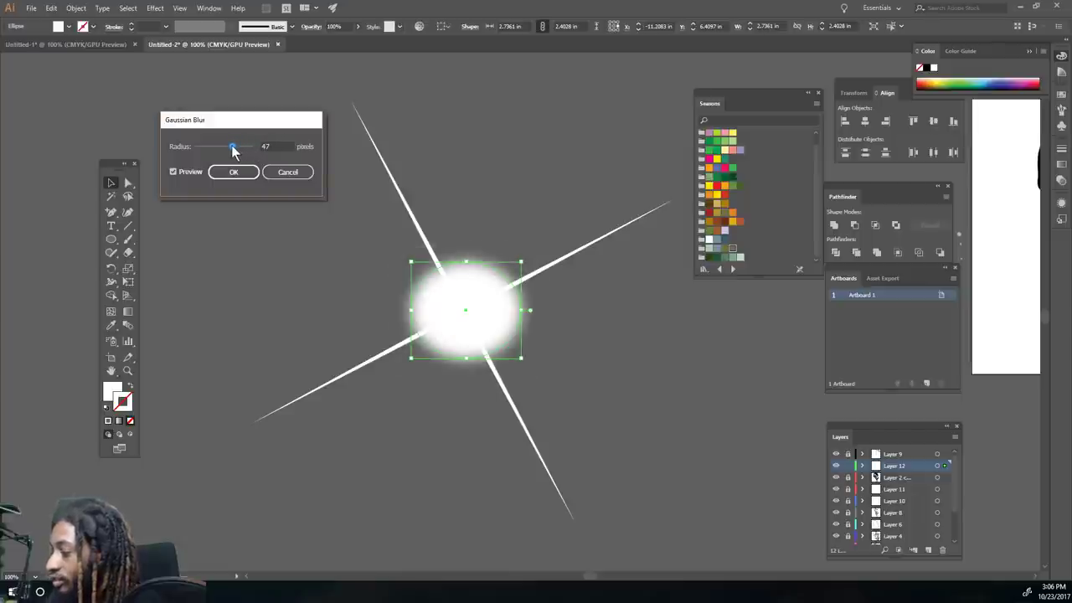
left_click(232, 174)
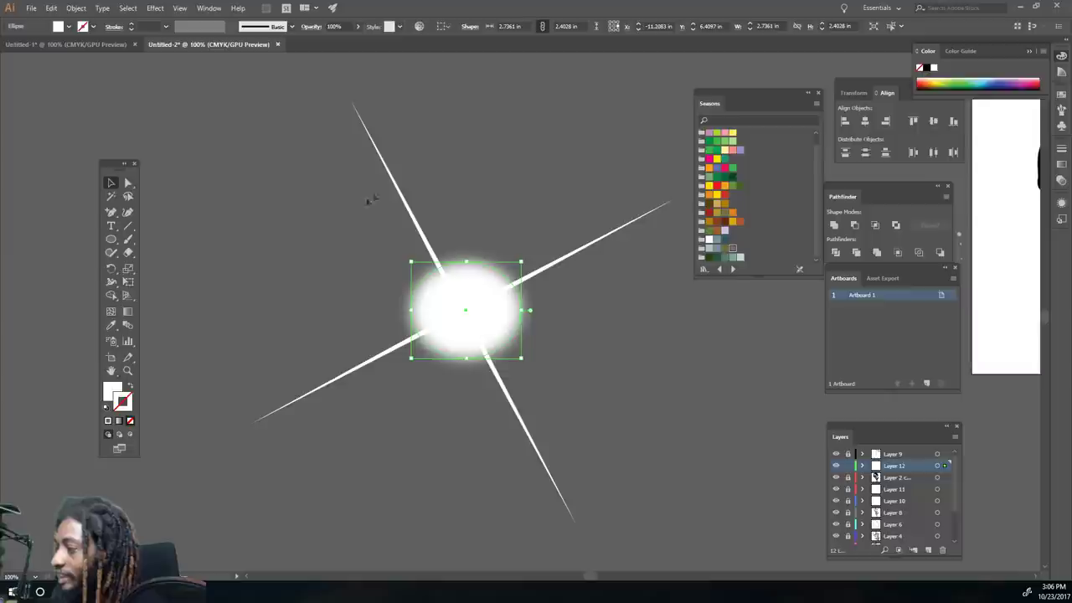
Lower the blurred ellipse's opacity to 92%, recentre it on the star and shrink it slightly
left_click(357, 27)
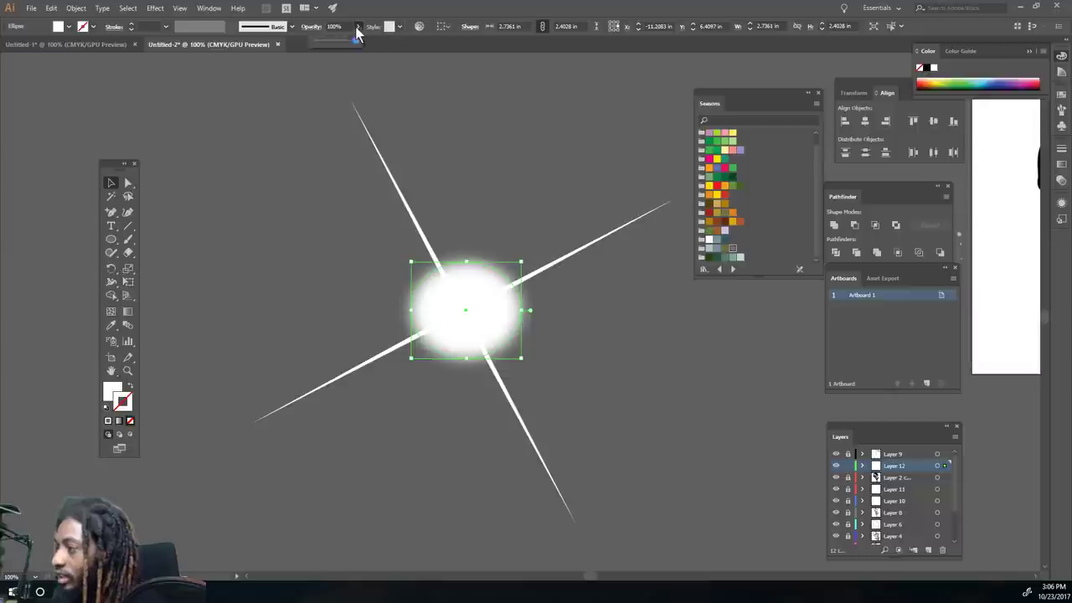
left_click_drag(341, 39, 343, 39)
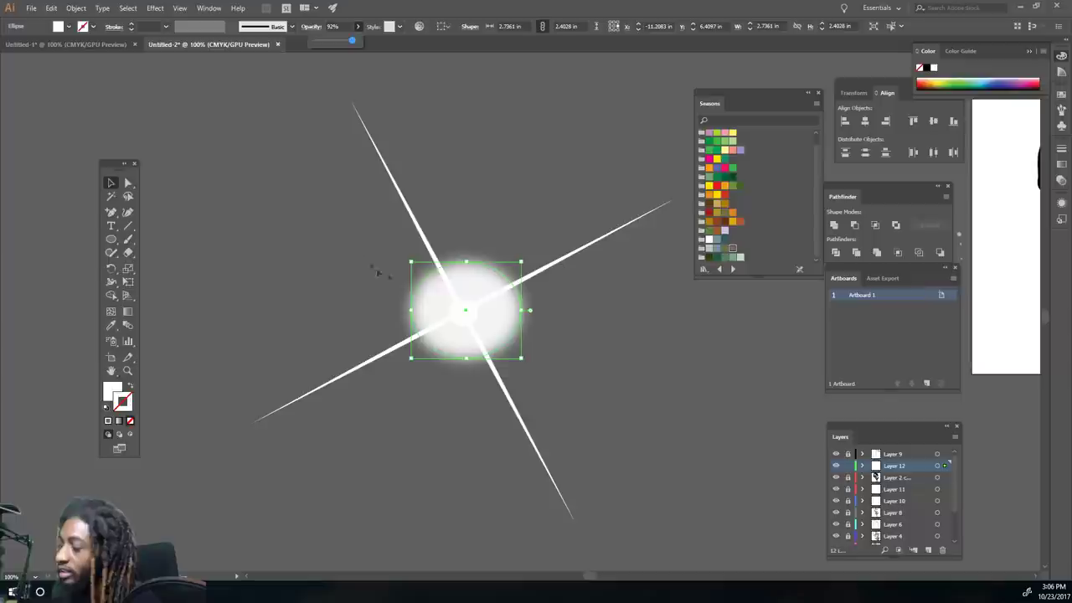
left_click_drag(469, 309, 483, 291)
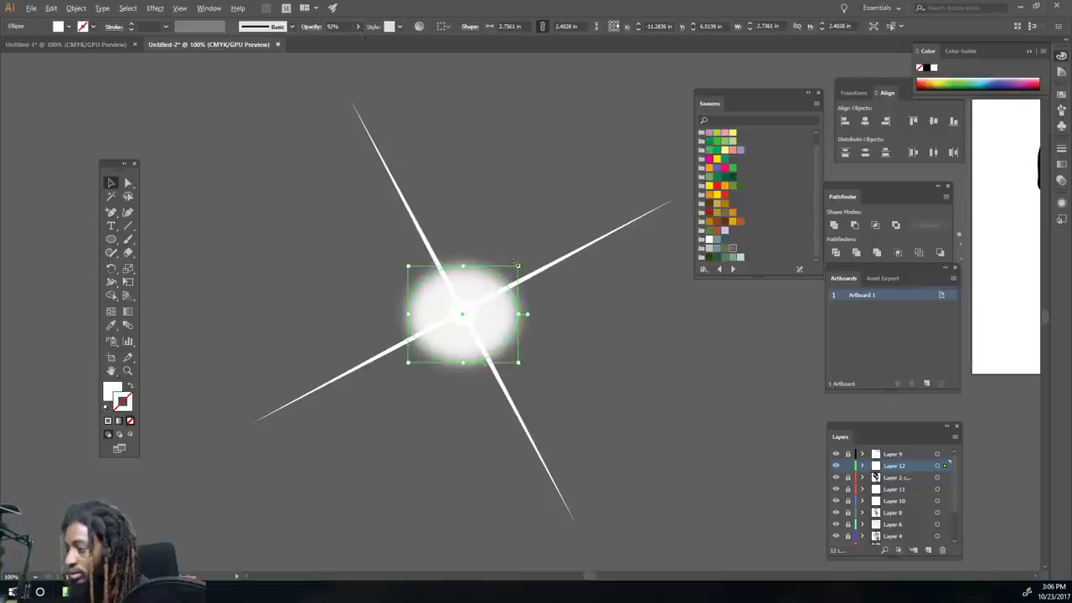
left_click_drag(520, 267, 505, 271)
left_click(551, 339)
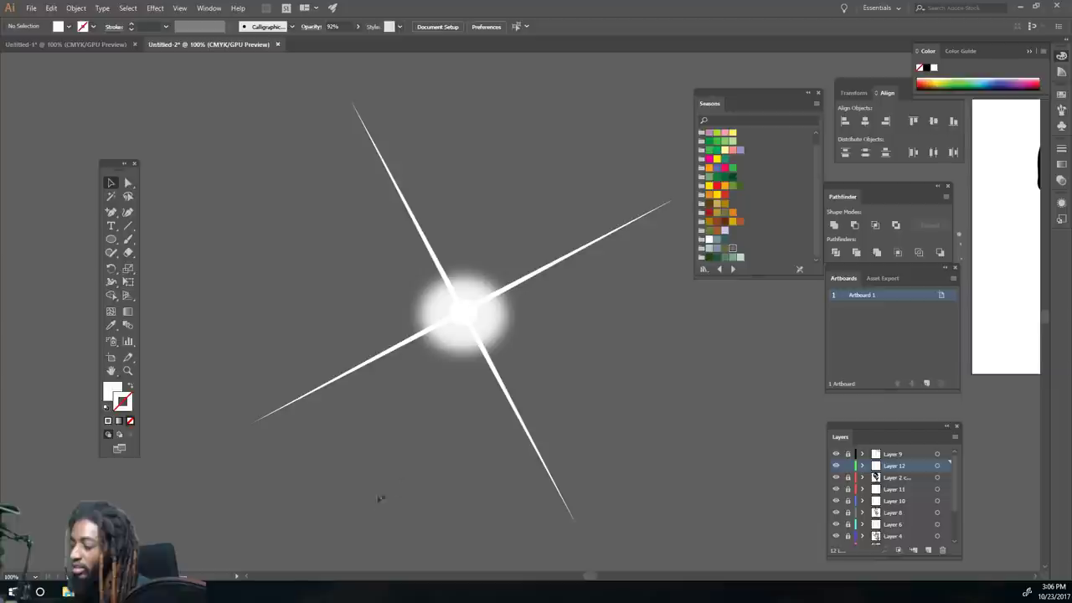
Expand the appearance of the star and both ellipses, and combine them with the Pathfinder Merge operation
key("ctrl+a")
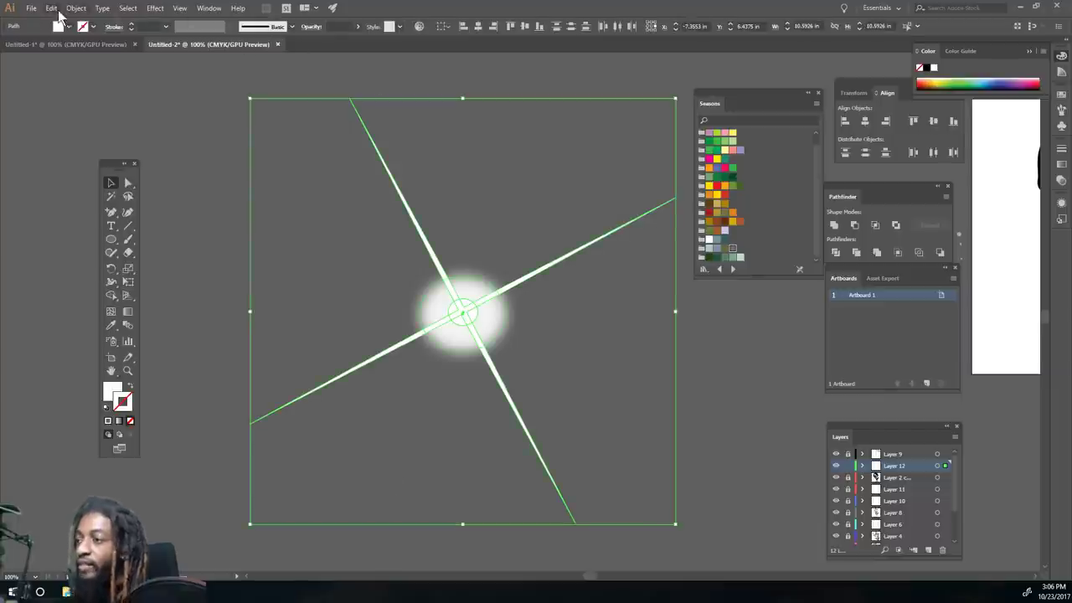
left_click(75, 8)
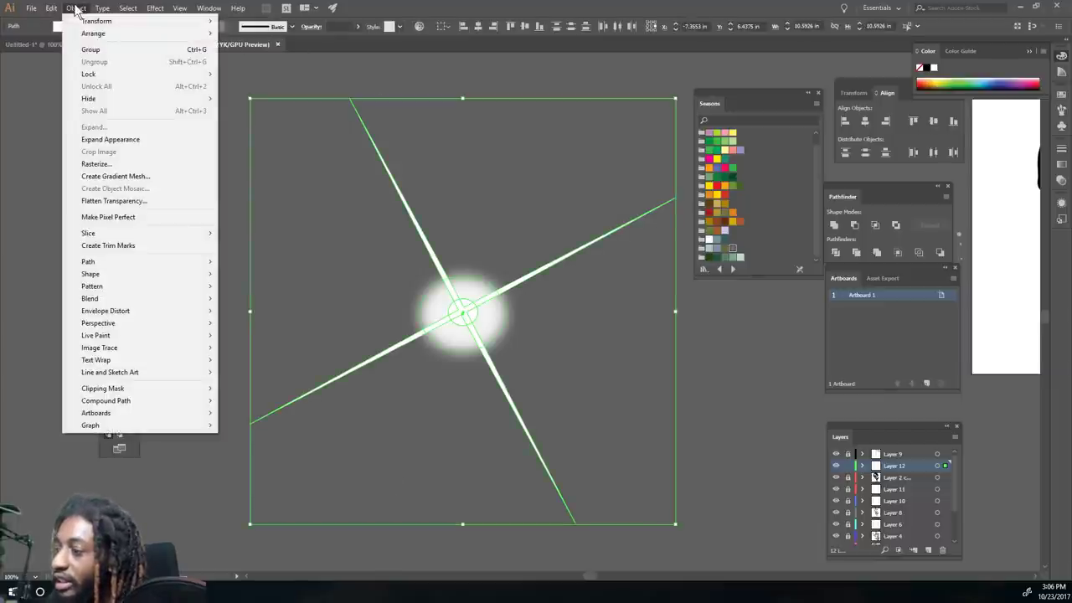
left_click(124, 139)
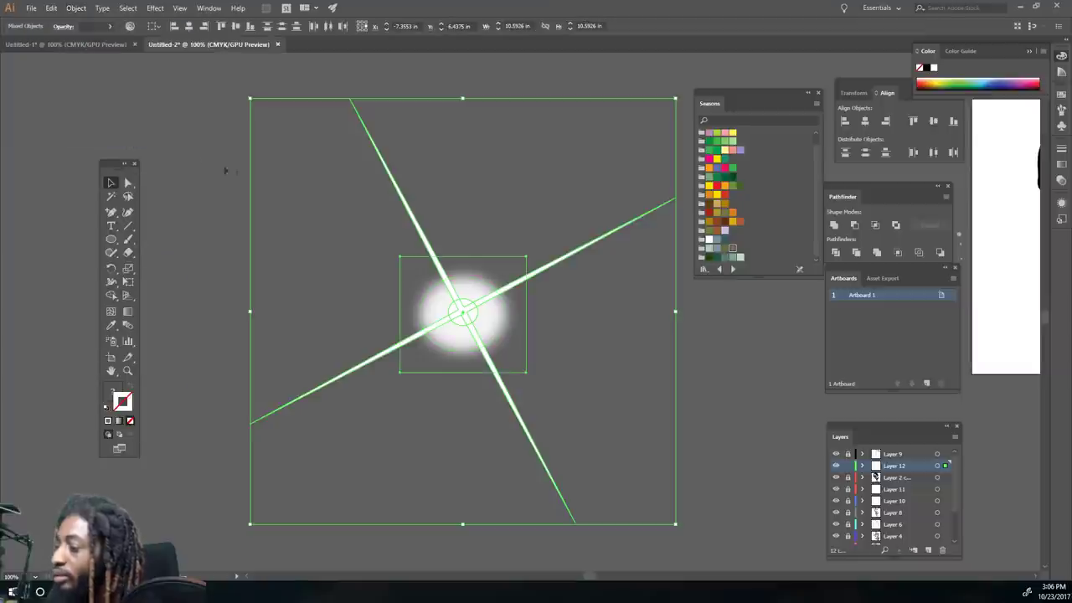
left_click(877, 252)
left_click(725, 365)
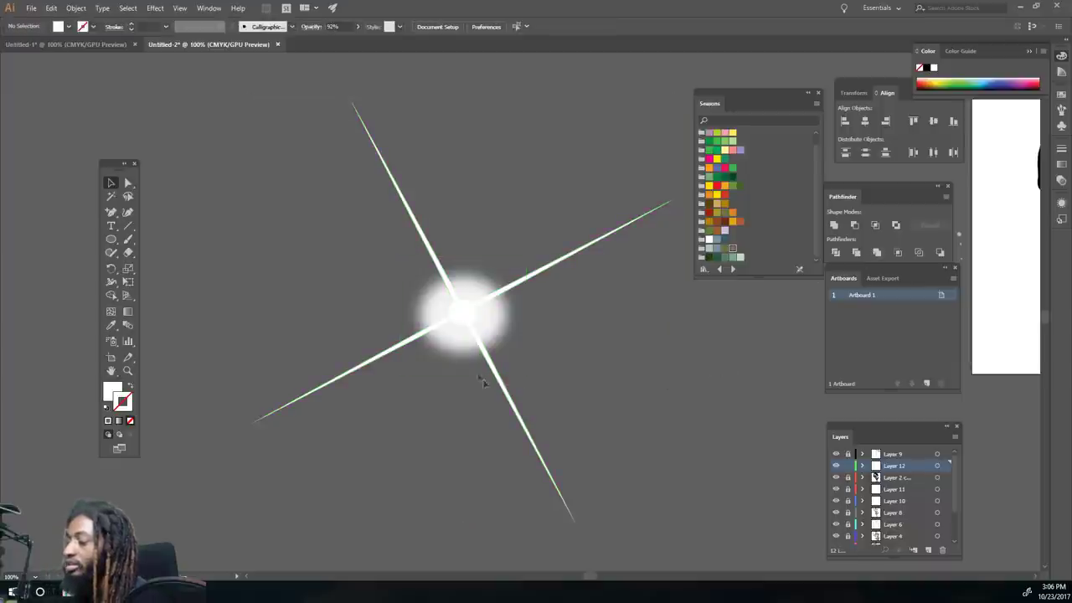
Duplicate the finished glint and place the copy on the pasteboard below the artboard
left_click(439, 291)
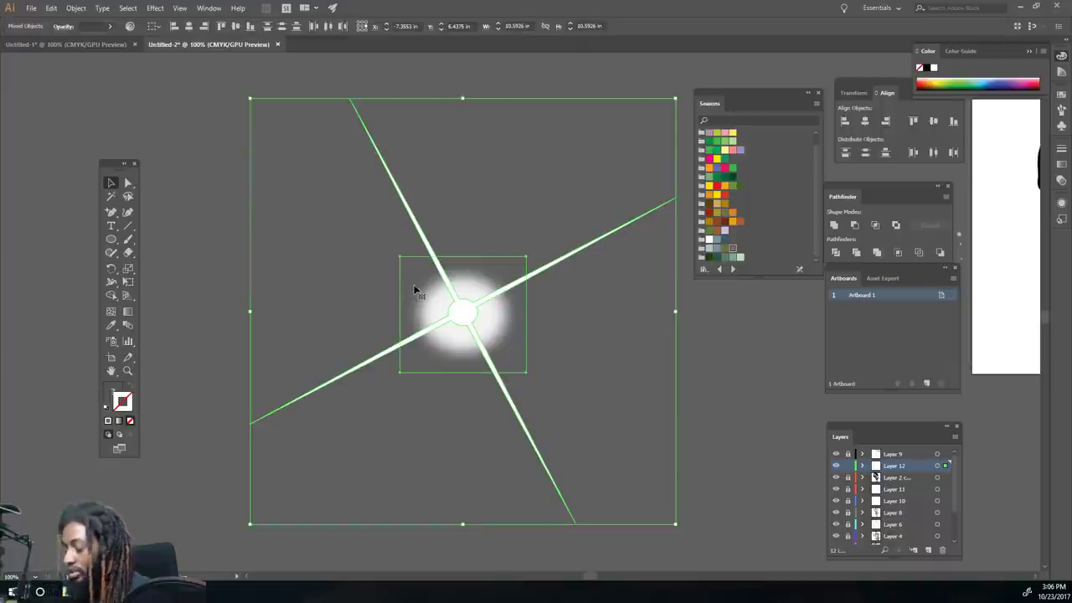
key("ctrl+minus")
key("ctrl+minus")
key("ctrl+minus")
scroll(500, 306, "right", 3)
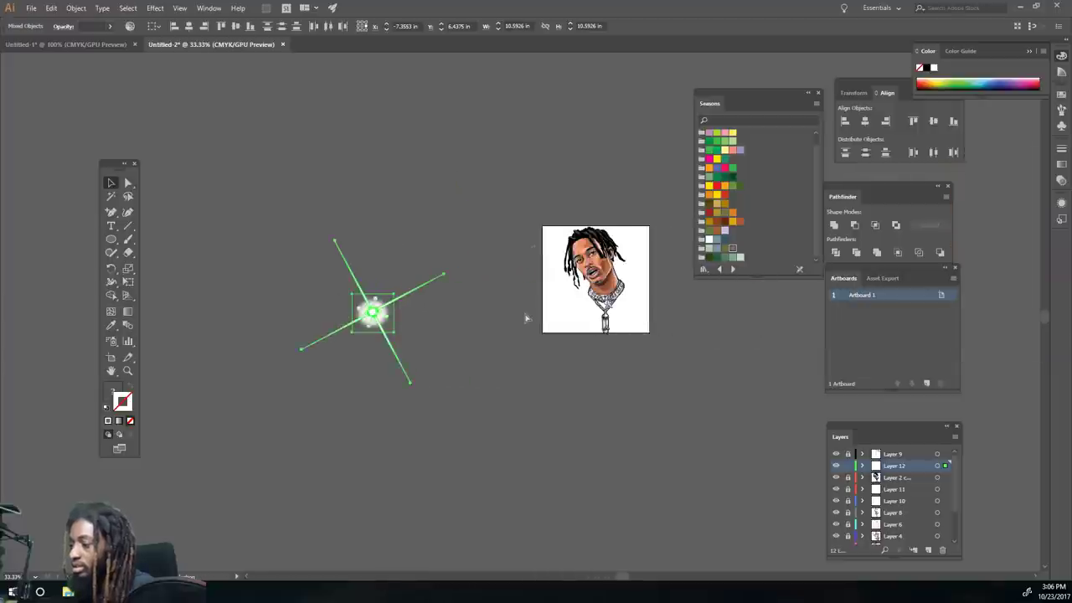
key("ctrl+equal")
scroll(528, 316, "right", 6)
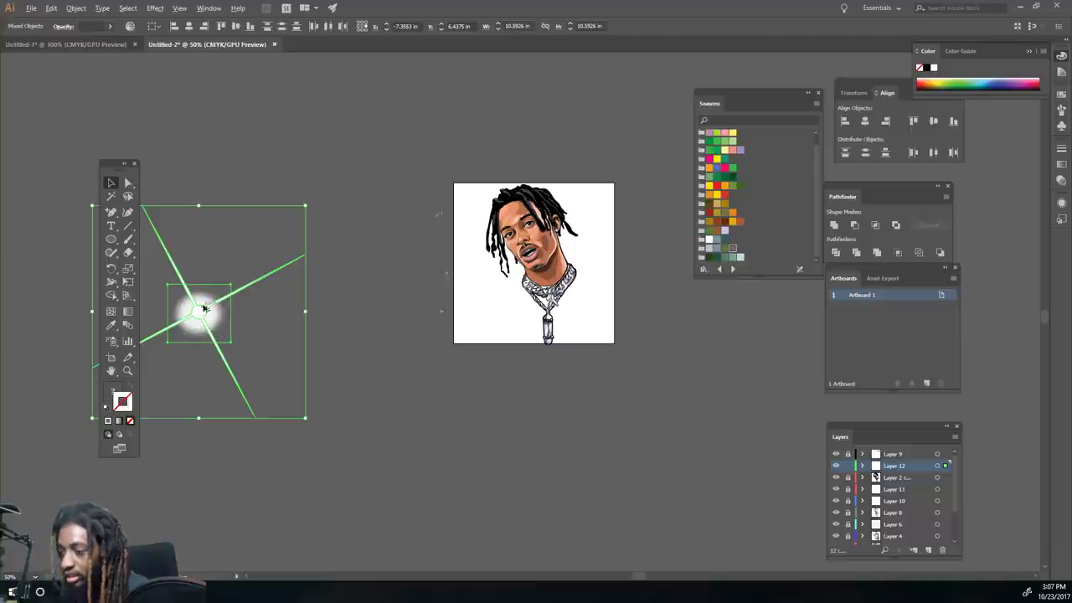
left_click_drag(198, 317, 590, 465)
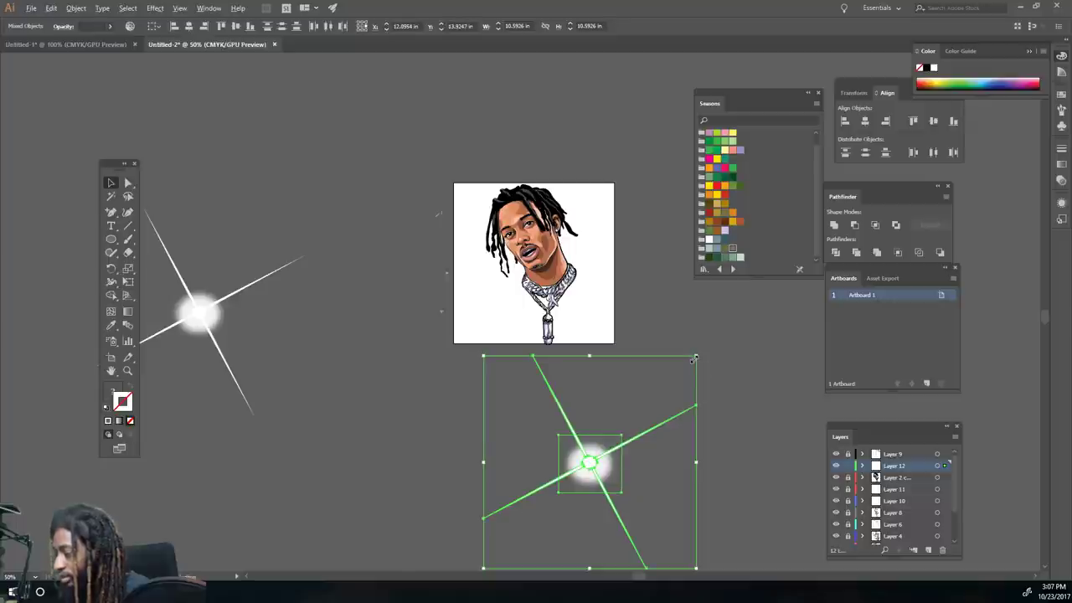
Shrink the glint copy to about 2.8 in wide and move it onto the skateboard pendant
left_click_drag(693, 359, 642, 402)
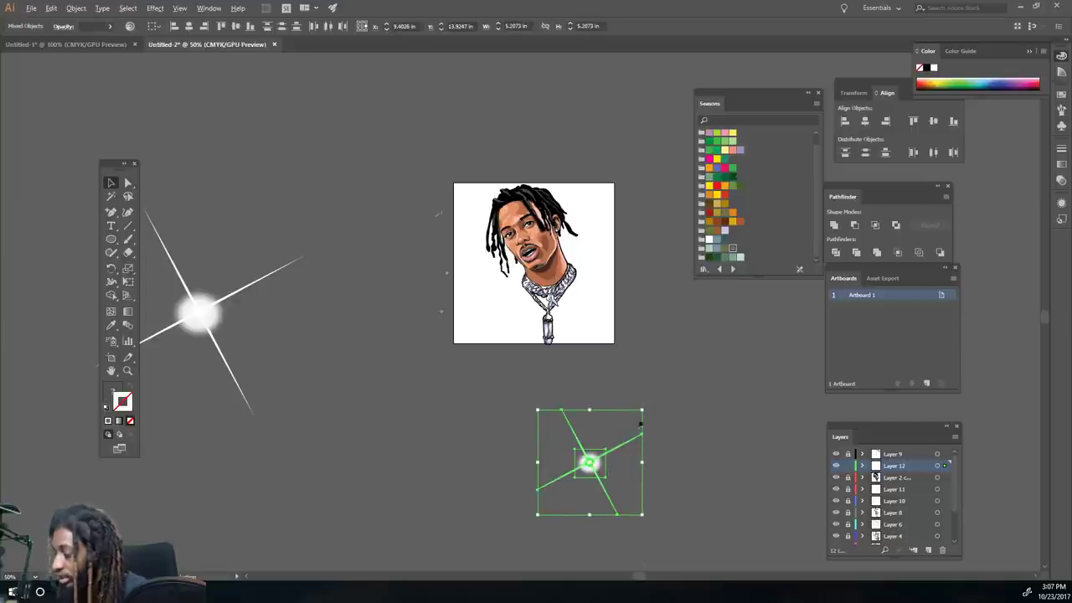
left_click_drag(642, 409, 618, 434)
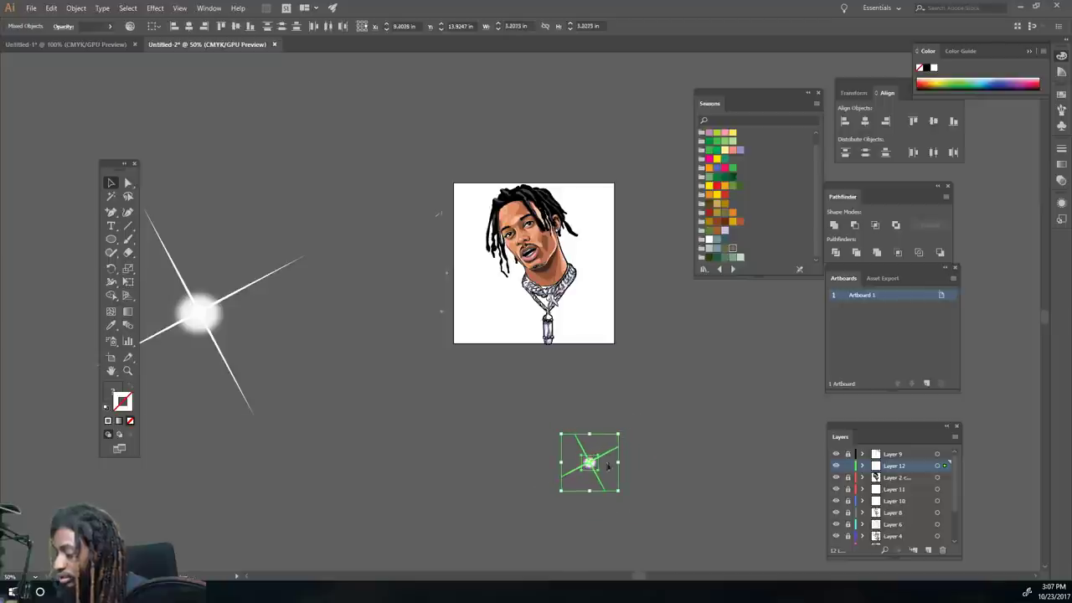
left_click_drag(589, 469, 559, 324)
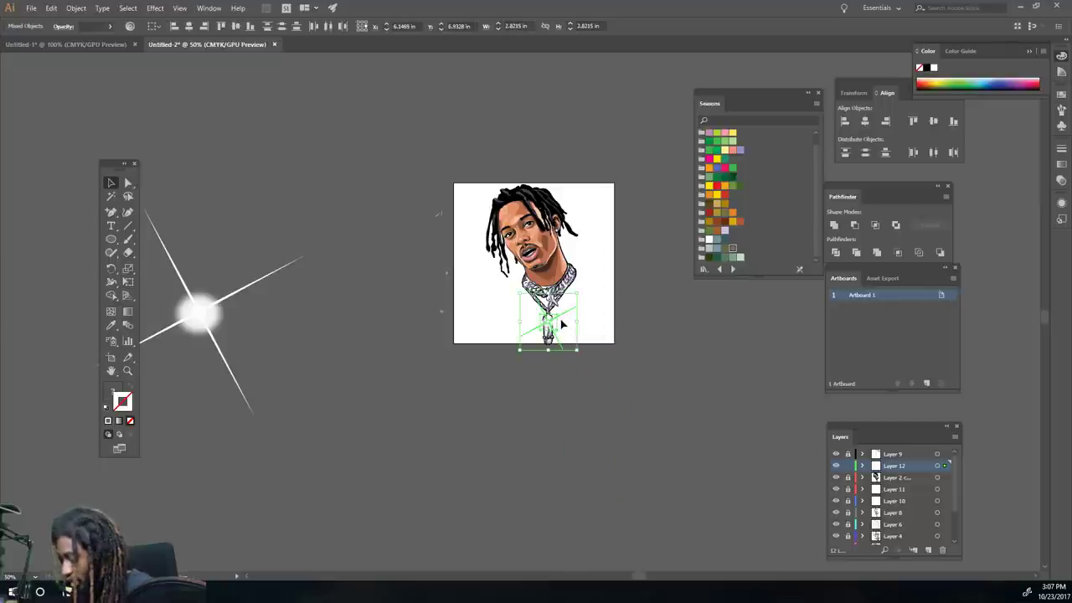
scroll(559, 326, "up", 4)
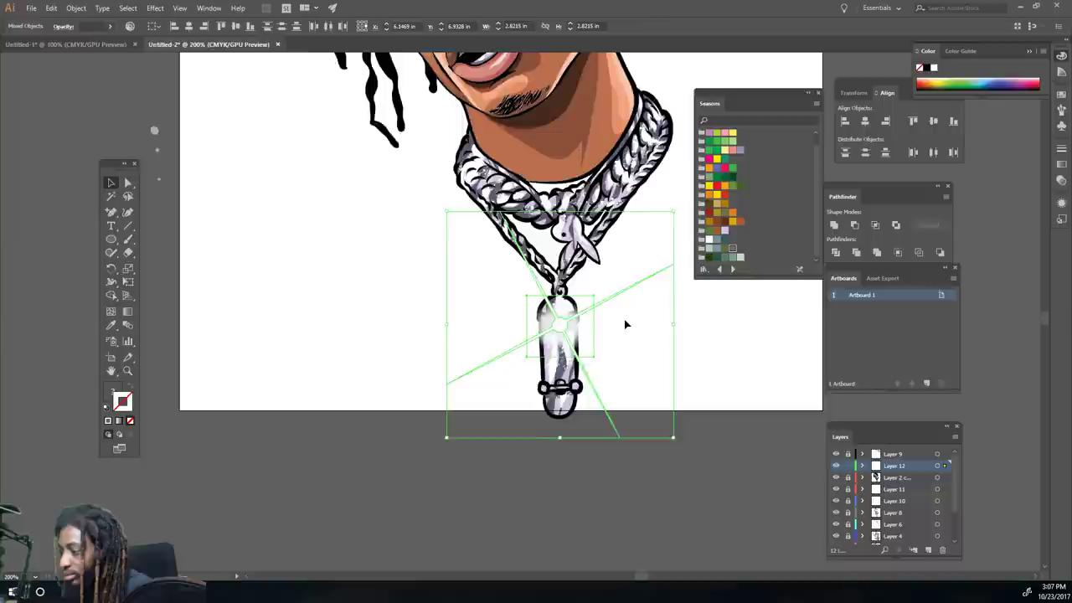
Shrink the glint further, move it onto the right side of the chains and place an enlarged copy higher up
scroll(625, 324, "up", 2)
left_click_drag(673, 267, 594, 347)
left_click_drag(559, 378, 609, 263)
left_click_drag(609, 263, 651, 201)
left_click_drag(683, 169, 718, 134)
Place another, smaller glint copy at the left end of the thick chain and adjust its position
left_click_drag(651, 201, 469, 201)
left_click_drag(536, 134, 499, 171)
scroll(499, 171, "up", 5)
left_click_drag(469, 336, 484, 225)
left_click(589, 321)
scroll(595, 324, "up", 1)
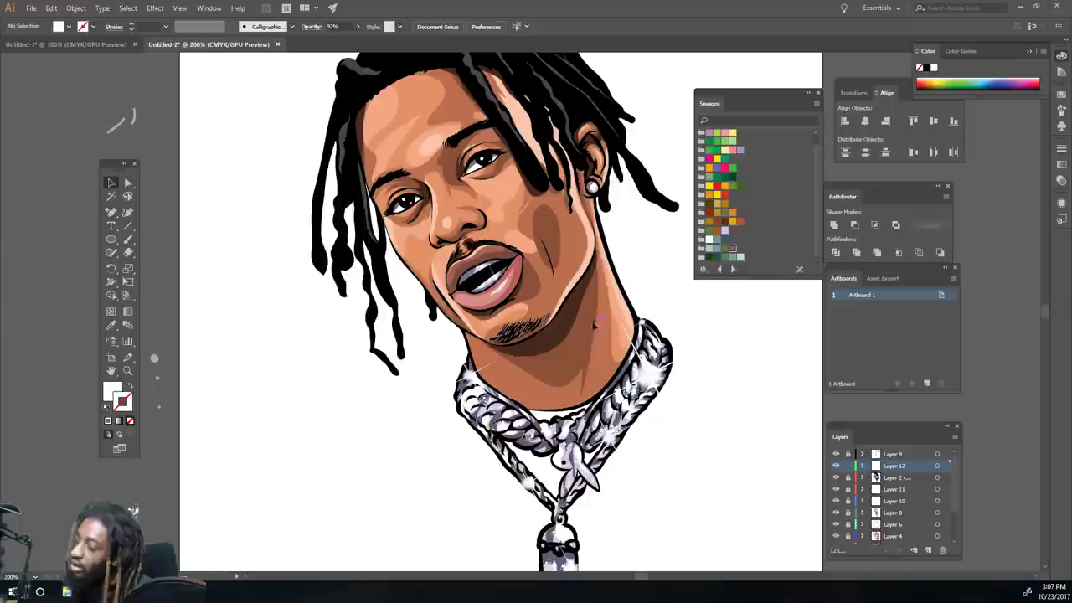
Copy a small chain glint, paste it and place the copy near the earring
scroll(596, 323, "down", 5)
left_click_drag(514, 383, 633, 346)
key("ctrl+c")
key("ctrl+v")
scroll(633, 346, "up", 3)
left_click_drag(596, 172, 591, 161)
scroll(591, 160, "up", 3)
left_click(643, 322)
left_click_drag(641, 322, 579, 274)
left_click(624, 327)
Paste another glint and place it over the teeth, enlarged to about 1.35 in wide
left_click(421, 422)
key("ctrl+v")
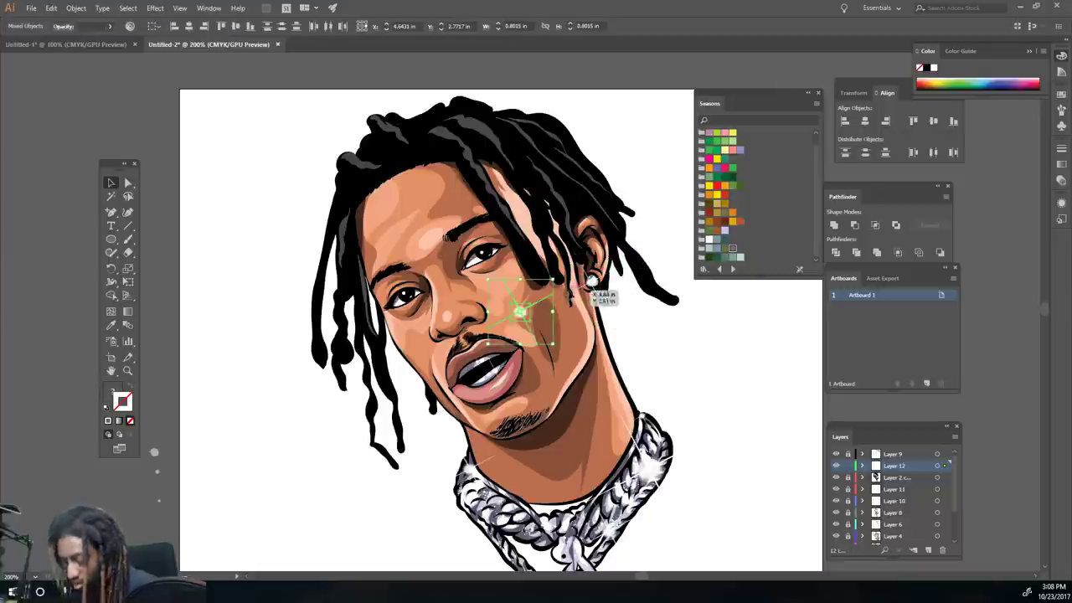
left_click_drag(519, 310, 480, 375)
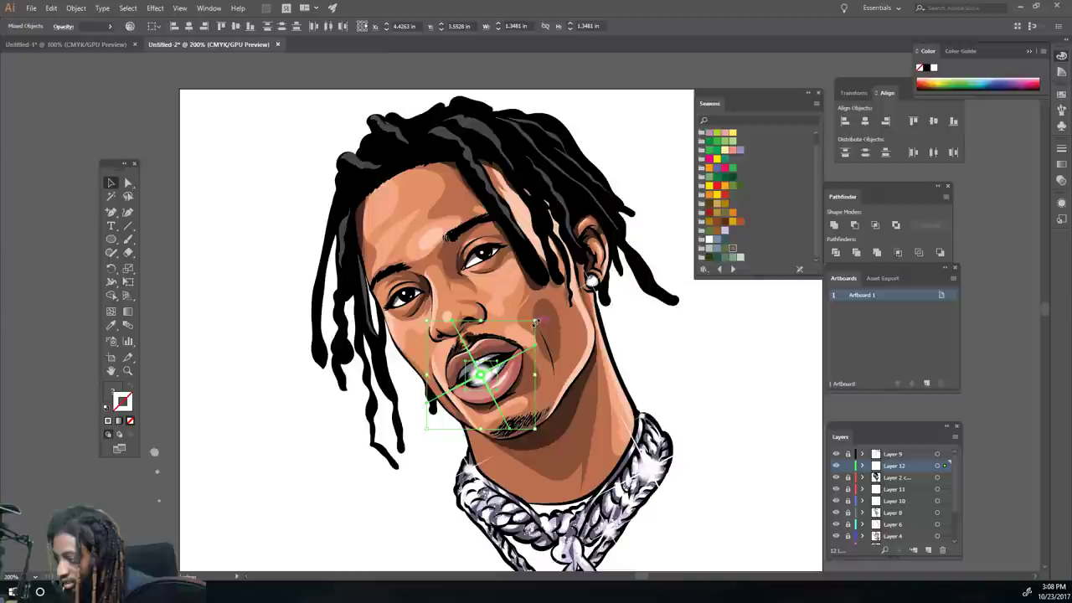